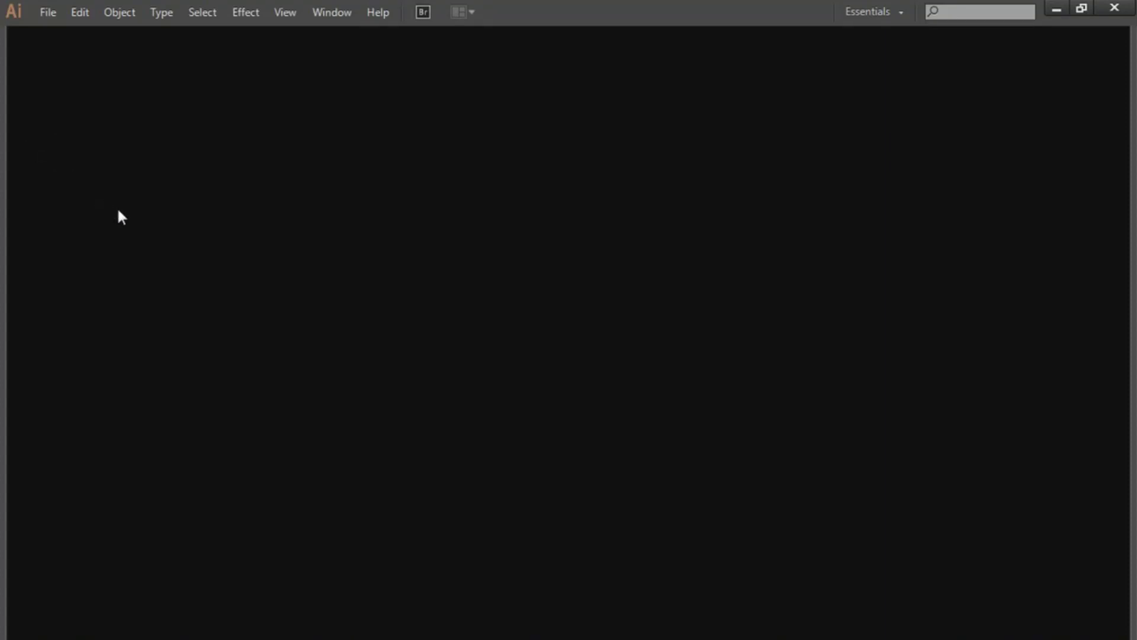
Step: Open the File menu to start a new document
left_click(46, 22)
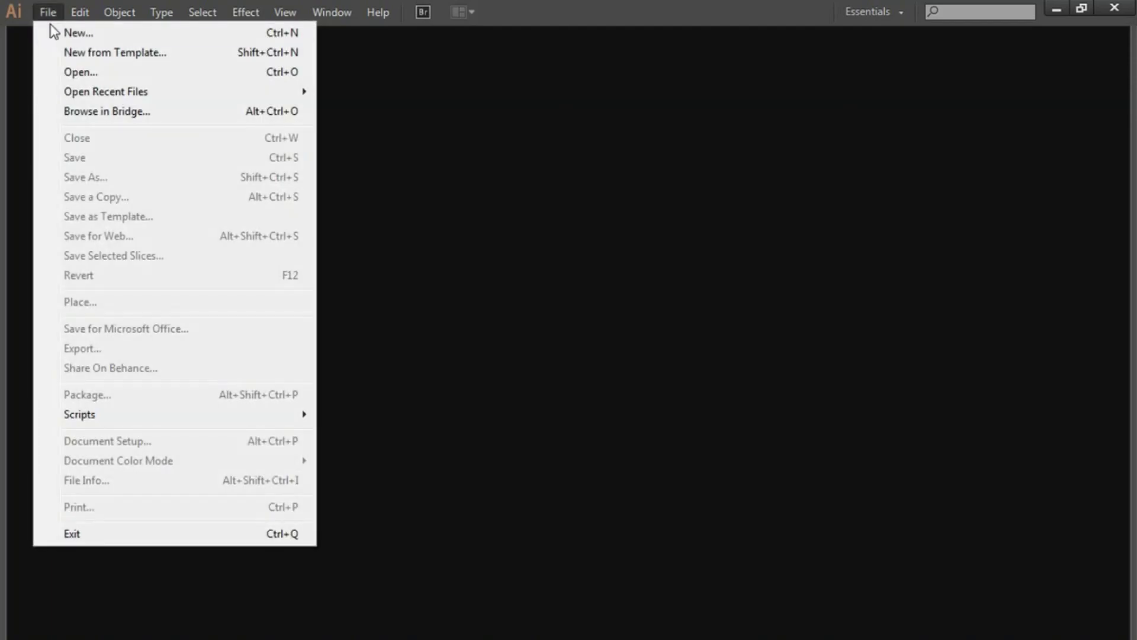
Step: Create 'Lotus Design' at 1000×1000 px, CMYK colour mode, High (300 ppi) raster effects
left_click(56, 33)
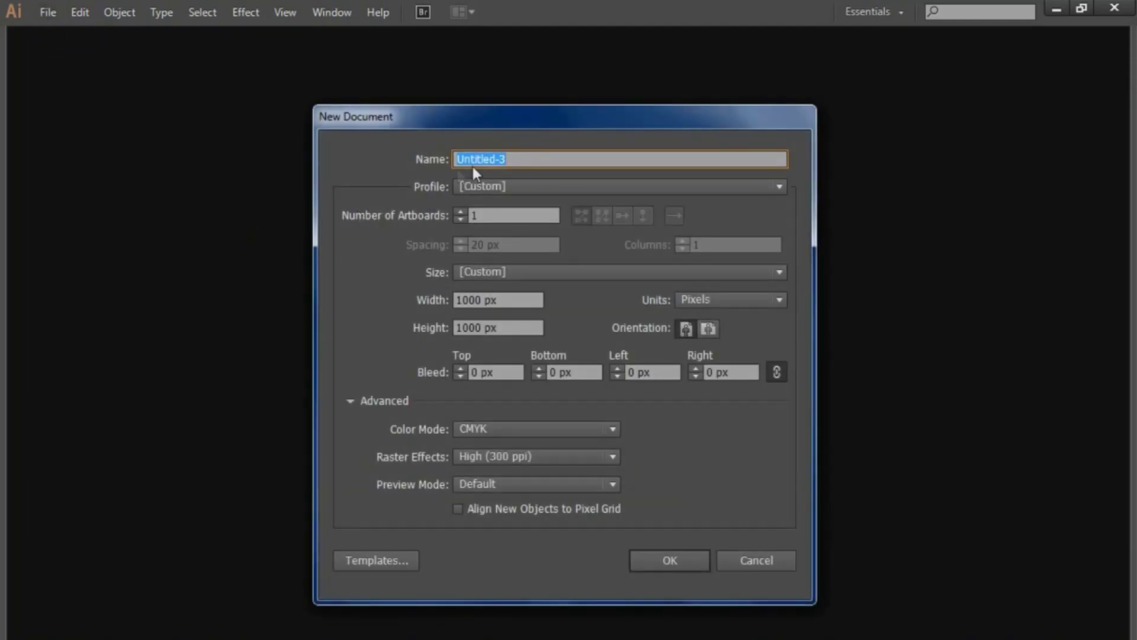
type("Lotus Desig")
type("n")
key("Tab")
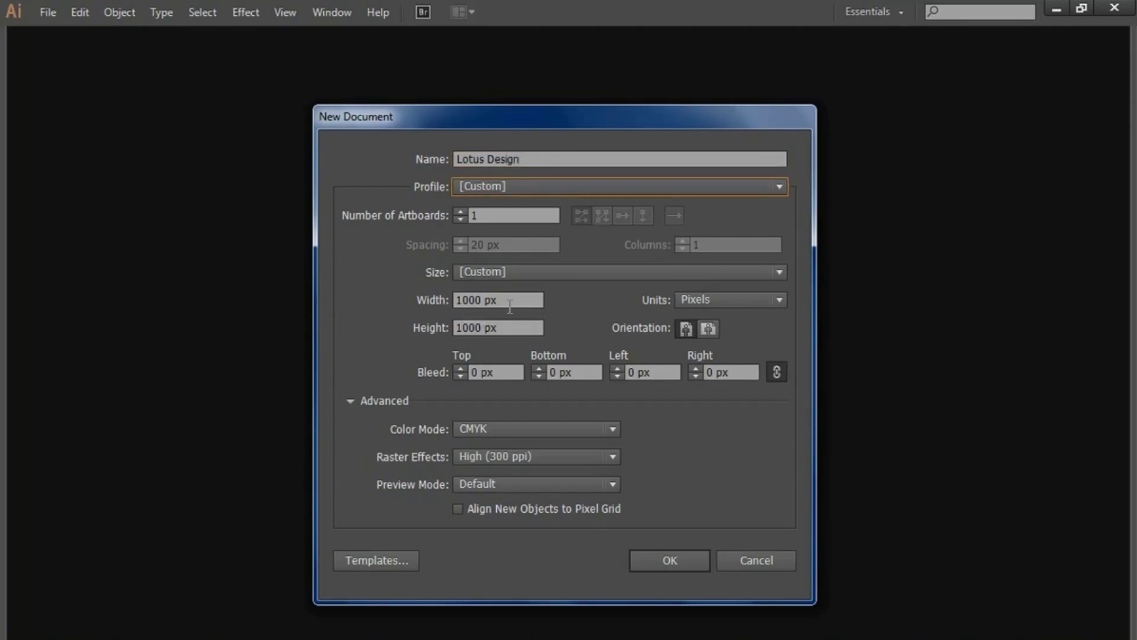
double_click(469, 299)
key("Tab")
left_click(496, 430)
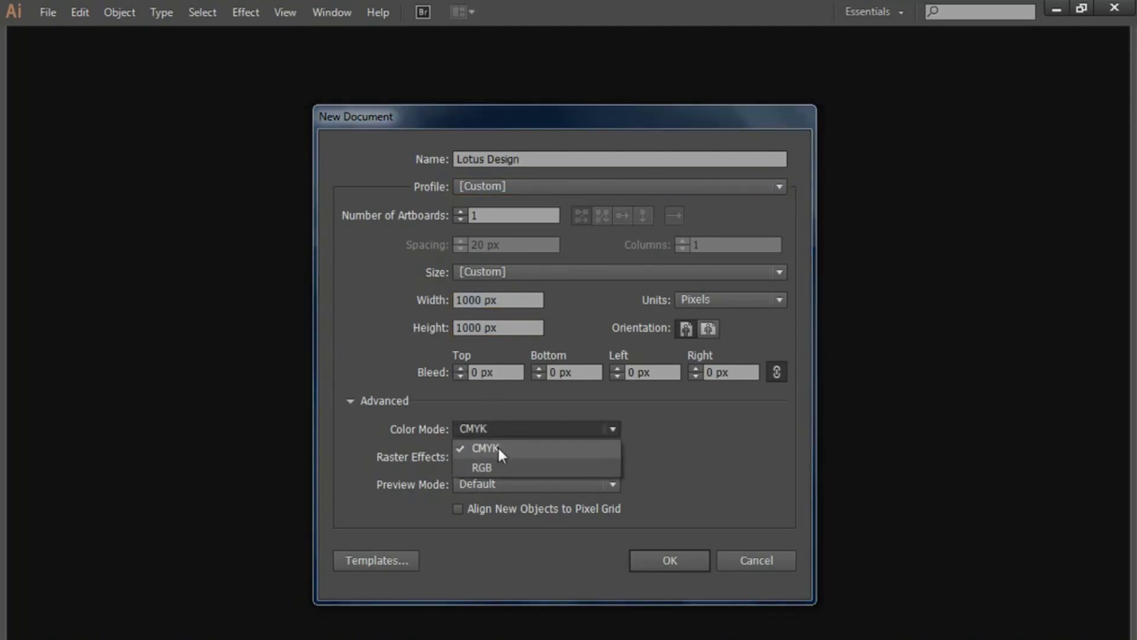
left_click(505, 457)
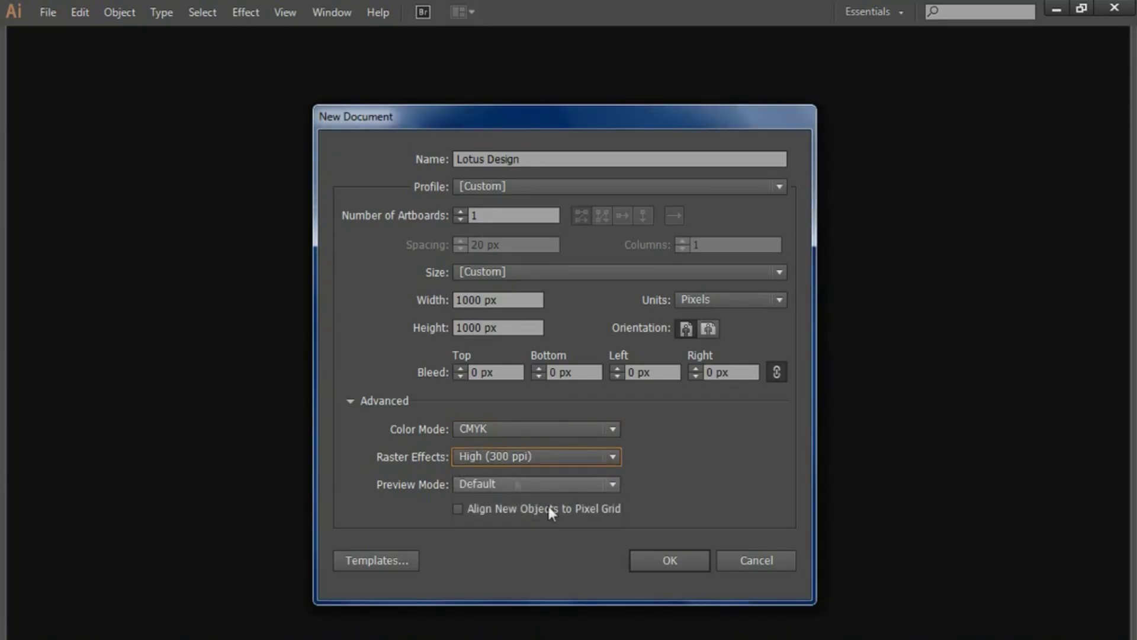
left_click(654, 556)
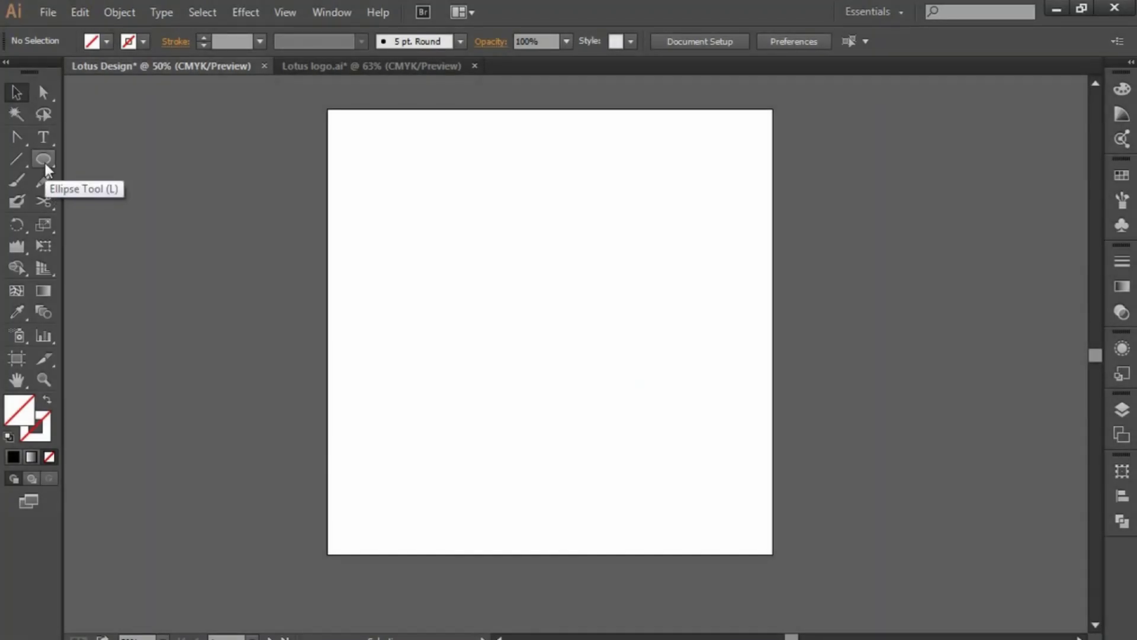
Step: Draw a black-filled circle about 400 px across, centred horizontally on the artboard
left_click(44, 163)
left_click_drag(532, 306, 596, 374)
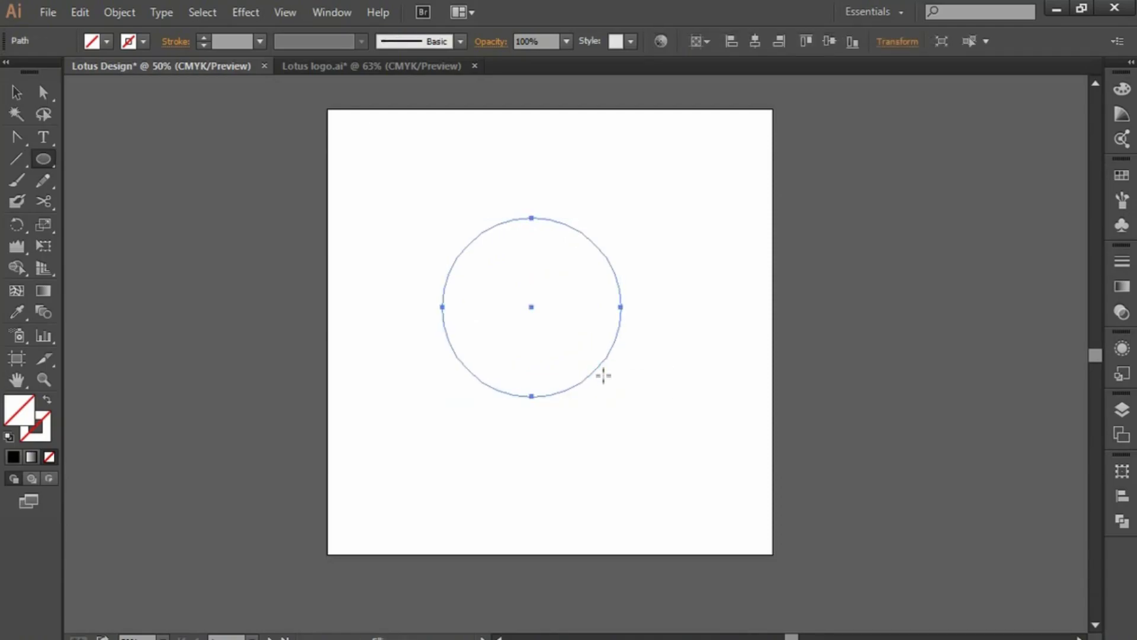
left_click(106, 41)
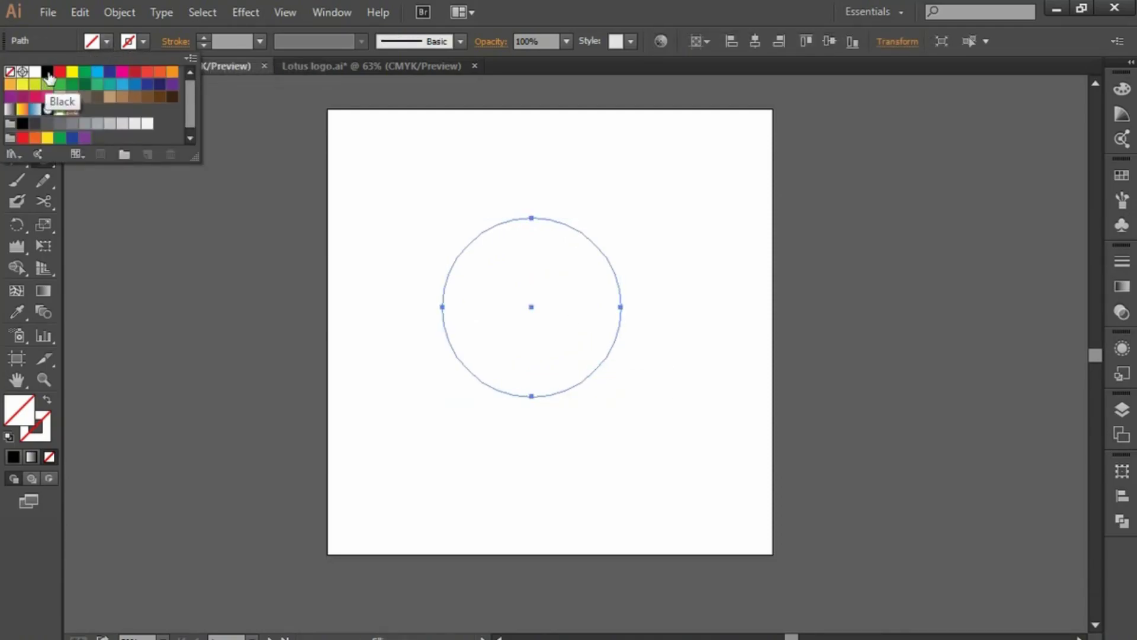
left_click(48, 73)
key("Escape")
key("v")
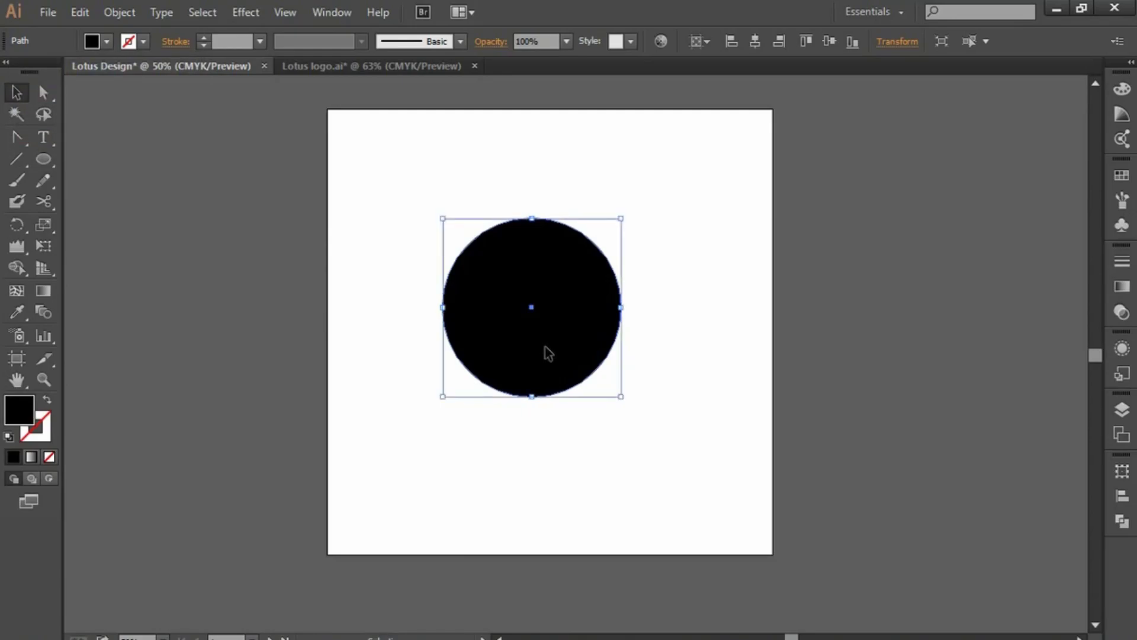
left_click(754, 41)
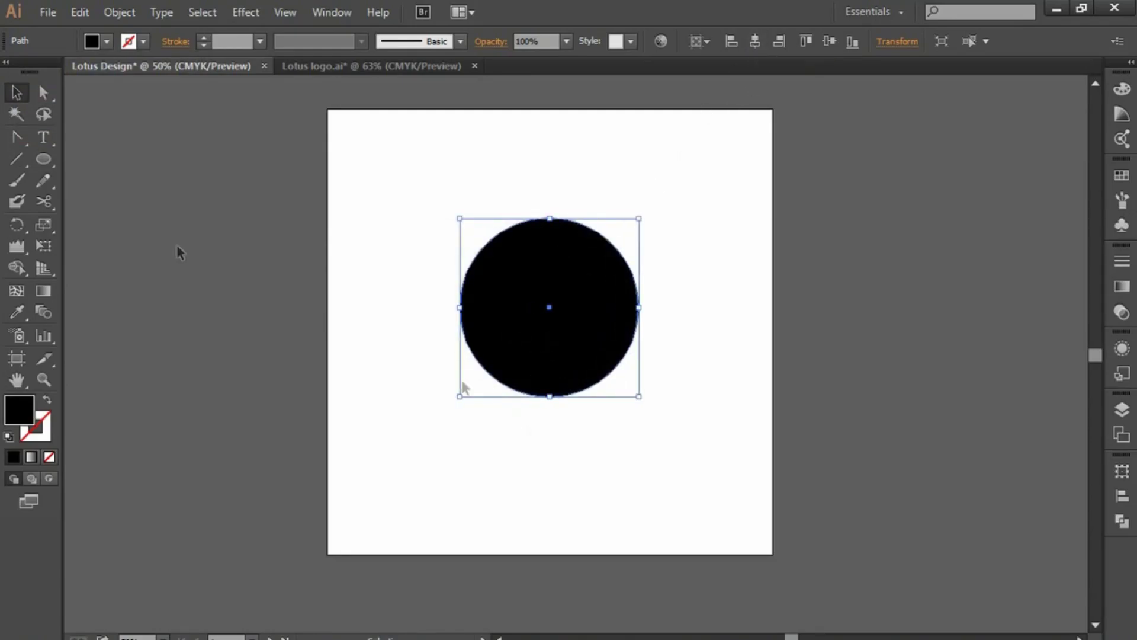
Step: Convert the circle's top anchor into a sharp corner, making a teardrop
left_click(18, 138)
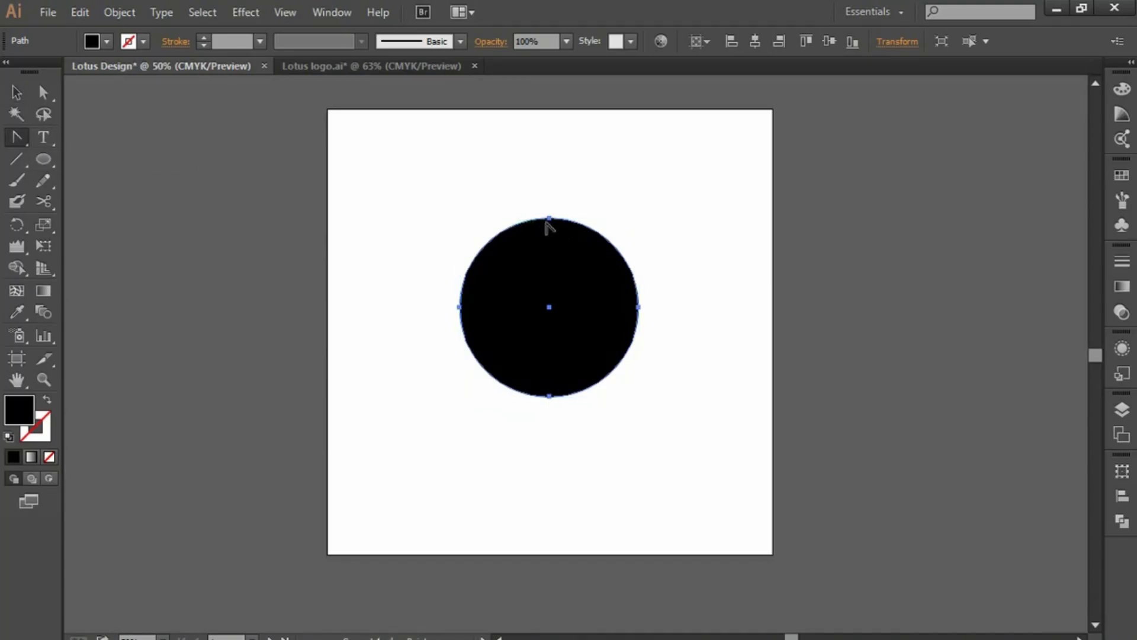
left_click(548, 219)
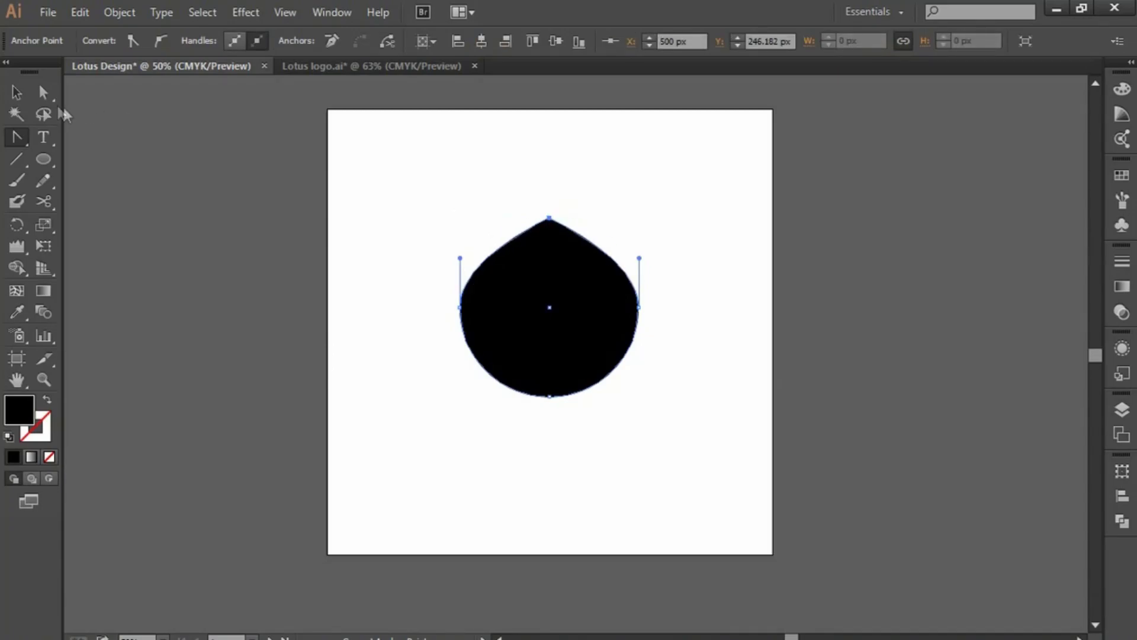
left_click(48, 93)
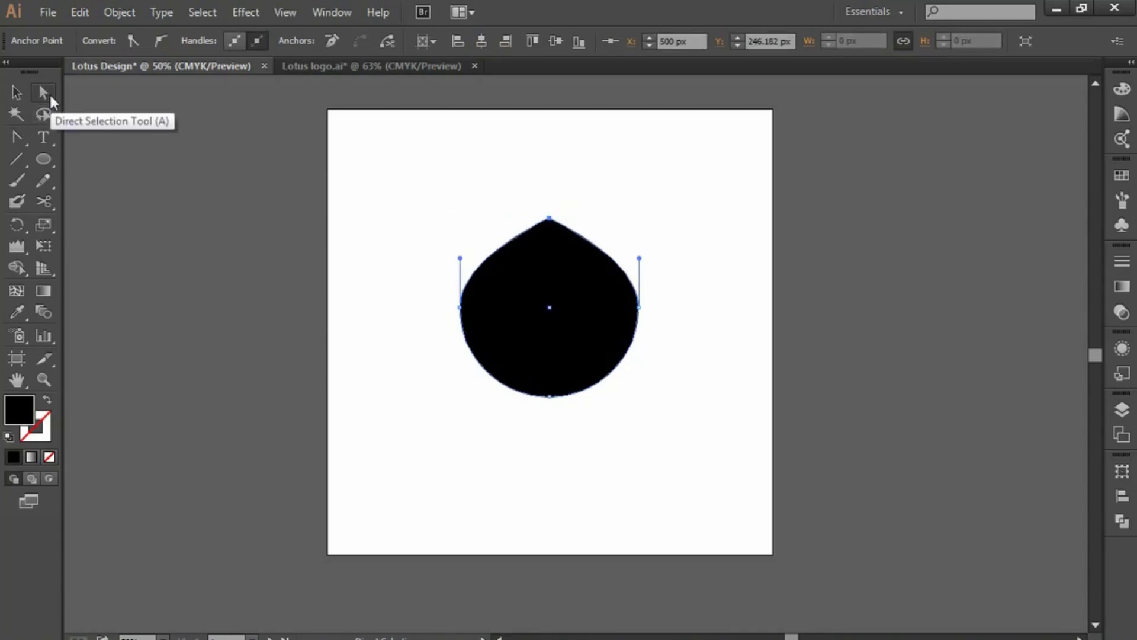
Step: Drag the teardrop's top anchor down into its middle, forming two upturned petals
left_click(550, 219)
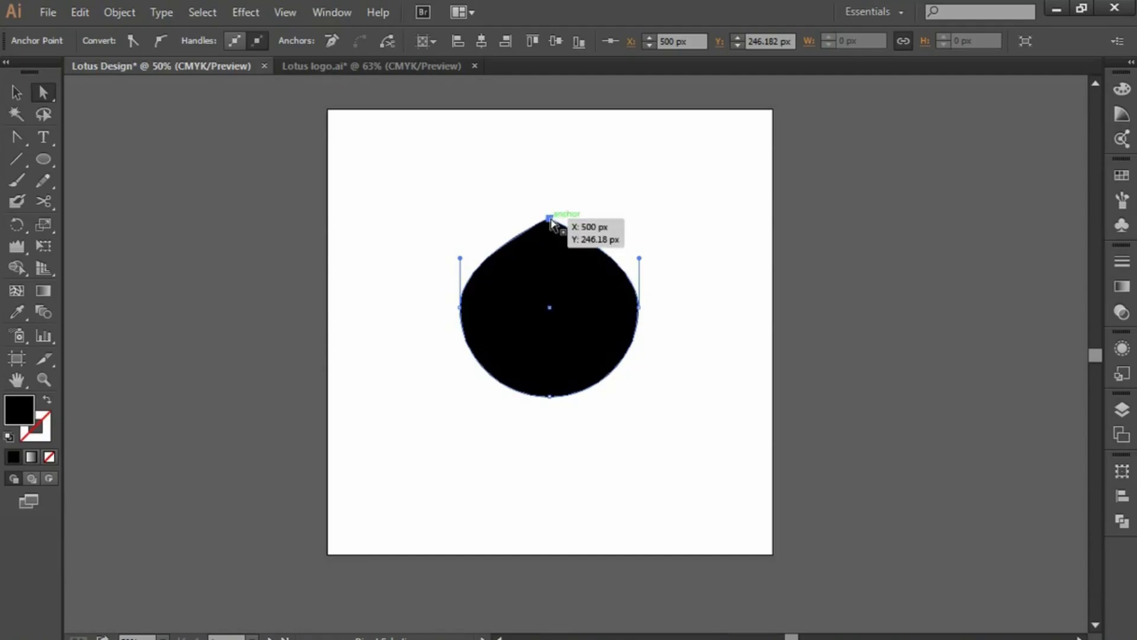
left_click_drag(550, 220, 553, 362)
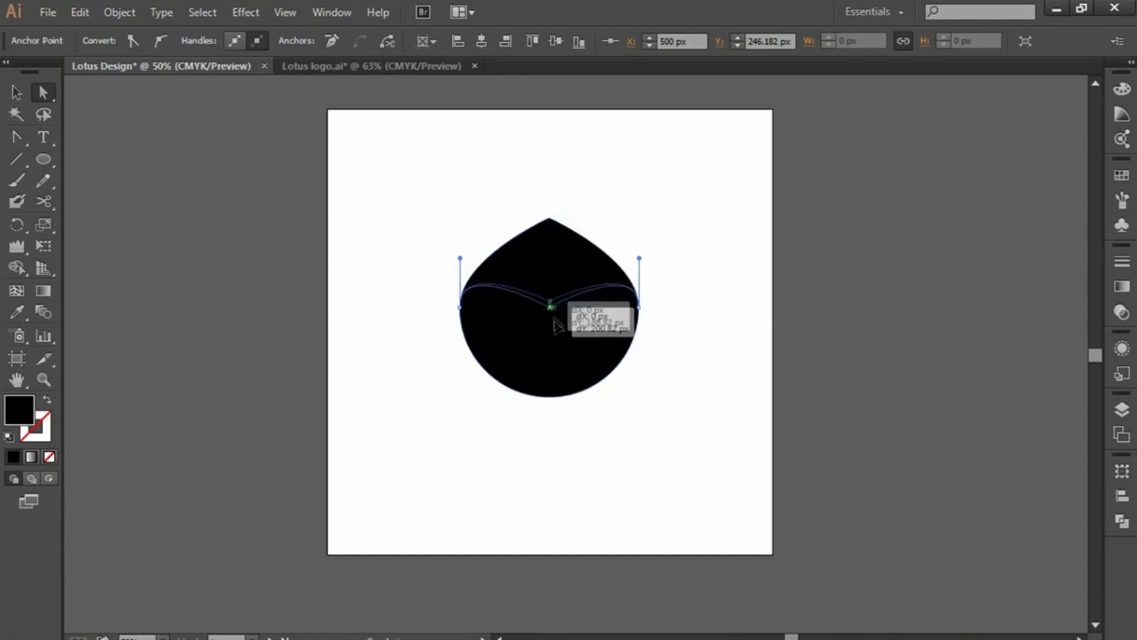
left_click_drag(555, 368, 560, 361)
key("v")
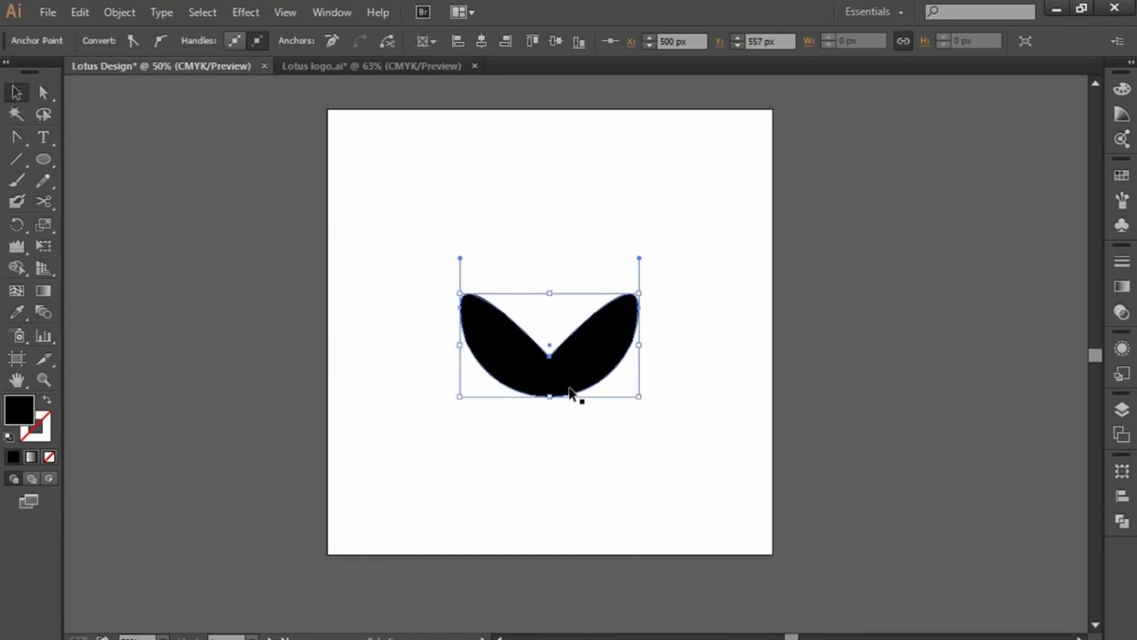
left_click(570, 393)
left_click(571, 376)
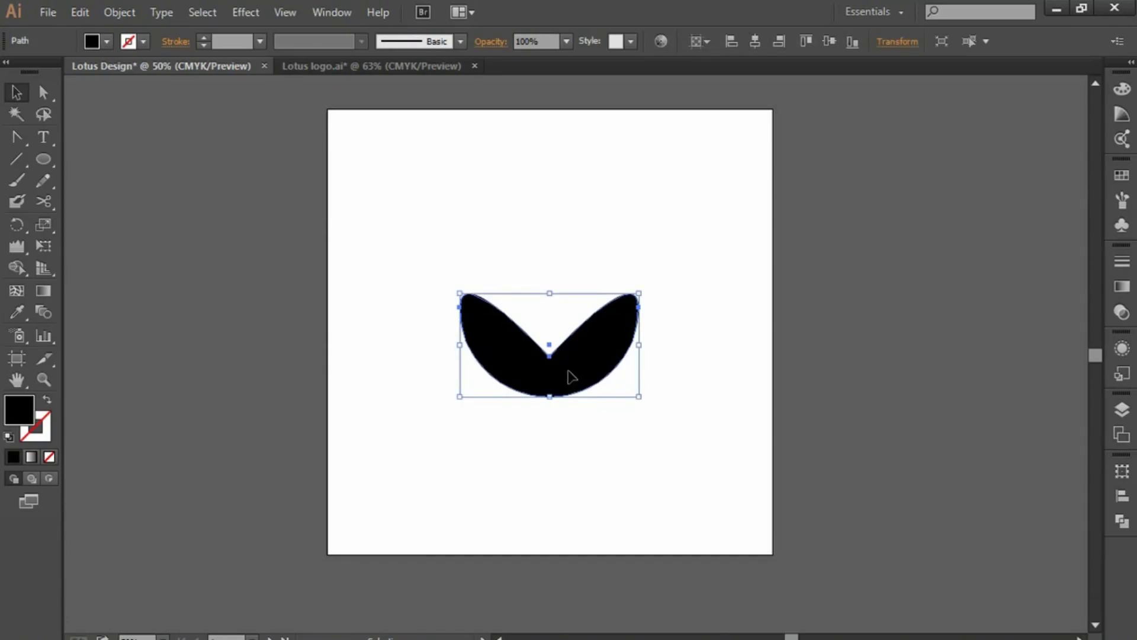
left_click(118, 13)
mouse_move(80, 13)
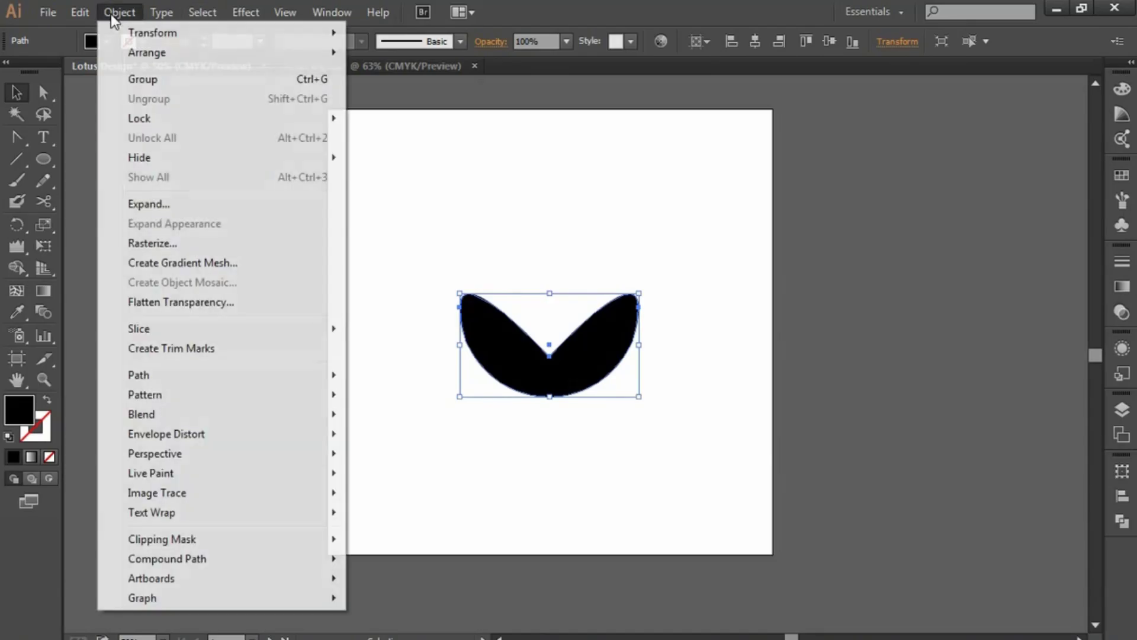
Step: Paste a smaller copy of the petal pair in front and nudge it up
left_click(109, 99)
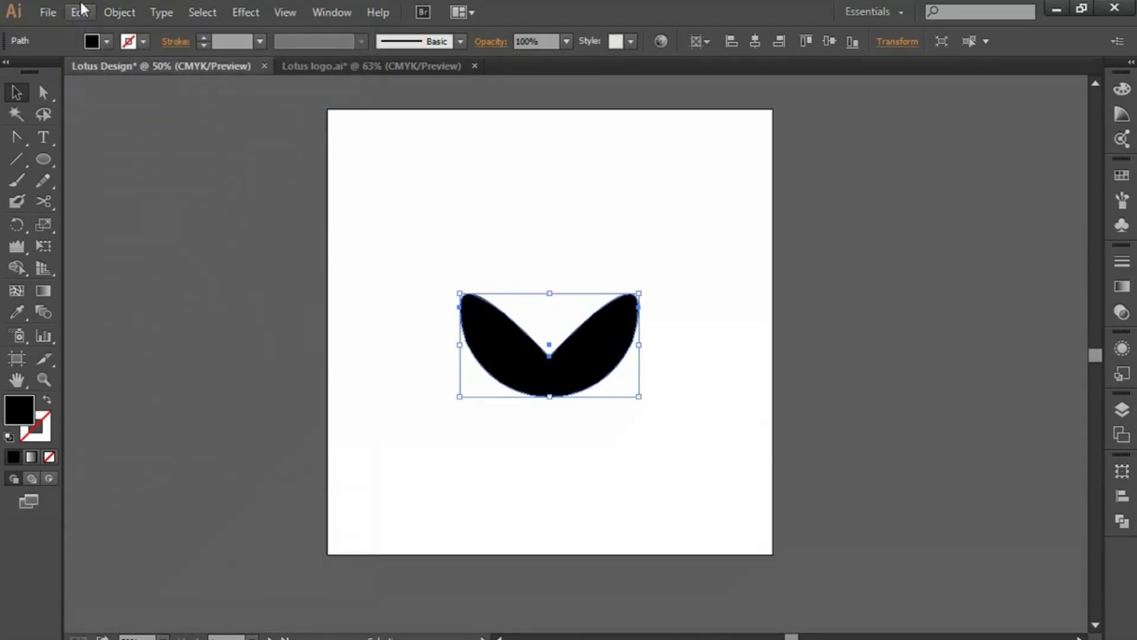
left_click(127, 138)
left_click_drag(638, 396, 617, 387)
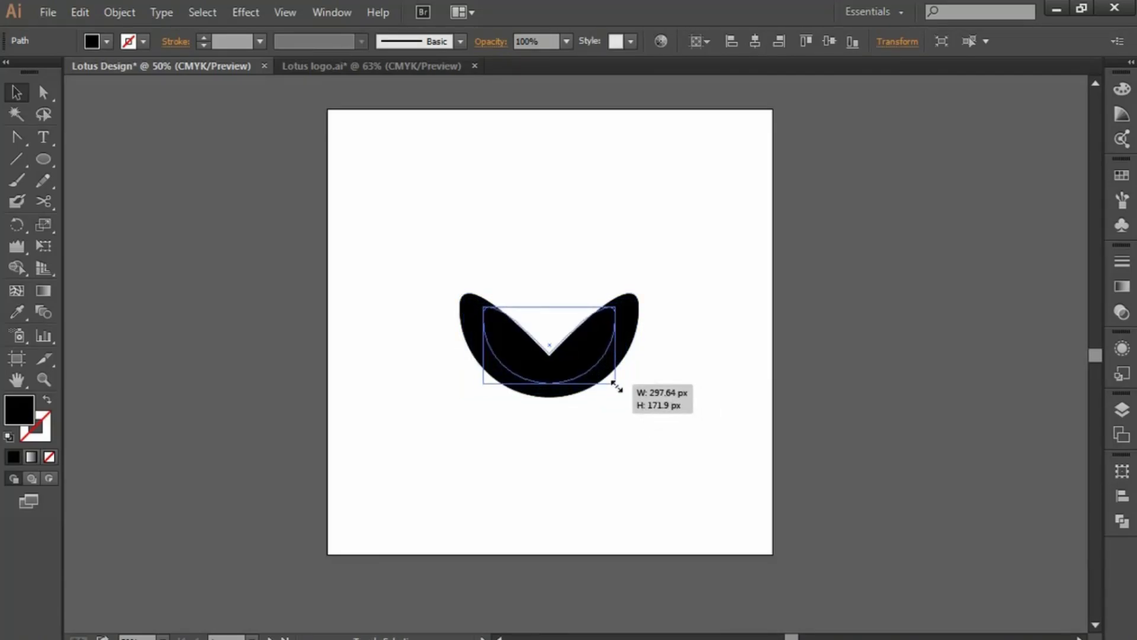
left_click_drag(617, 388, 617, 387)
key("Up")
key("Up")
key("Up")
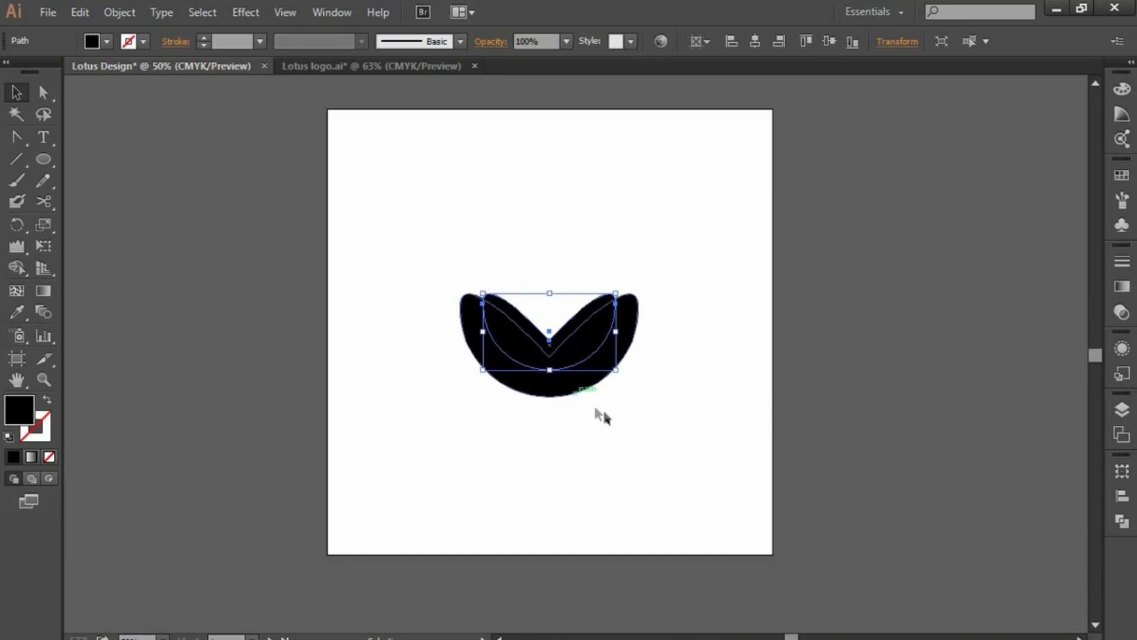
key("ctrl+shift+b")
key("ctrl+shift+b")
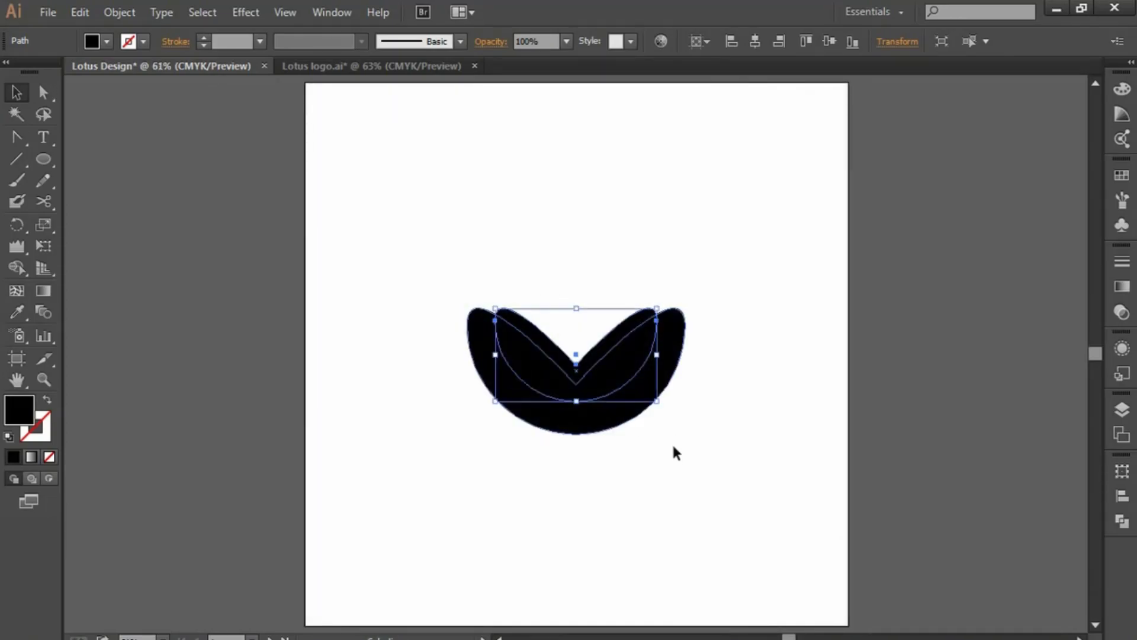
Step: Paste an even smaller petal layer in front of the inner copy and nudge it up
left_click(666, 457)
left_click(622, 376)
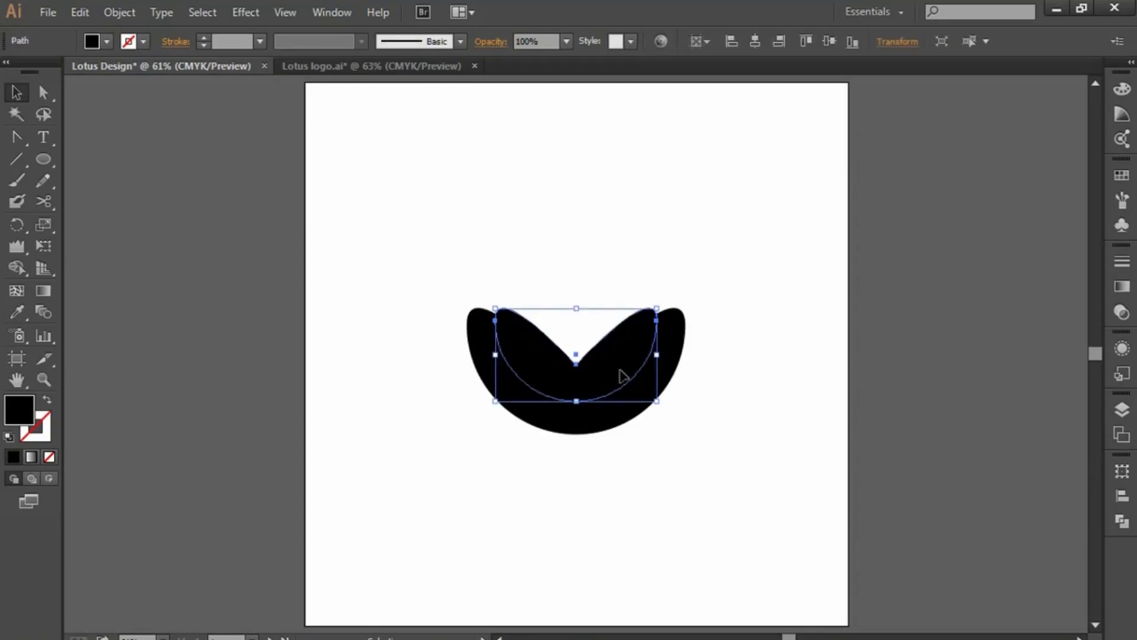
left_click(80, 12)
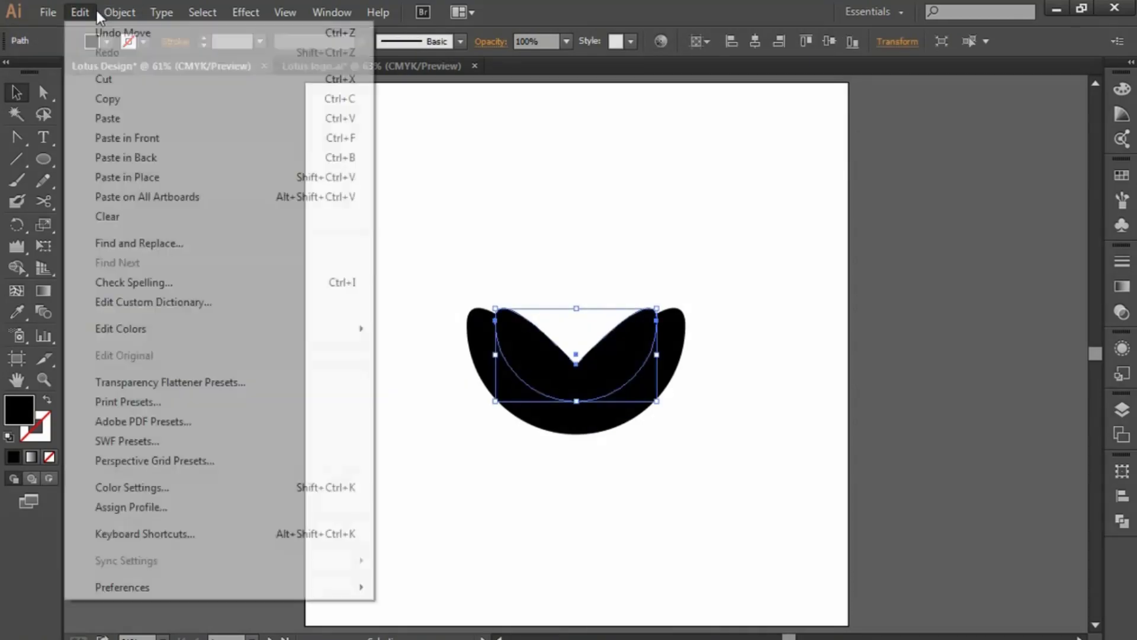
left_click(106, 98)
left_click(80, 12)
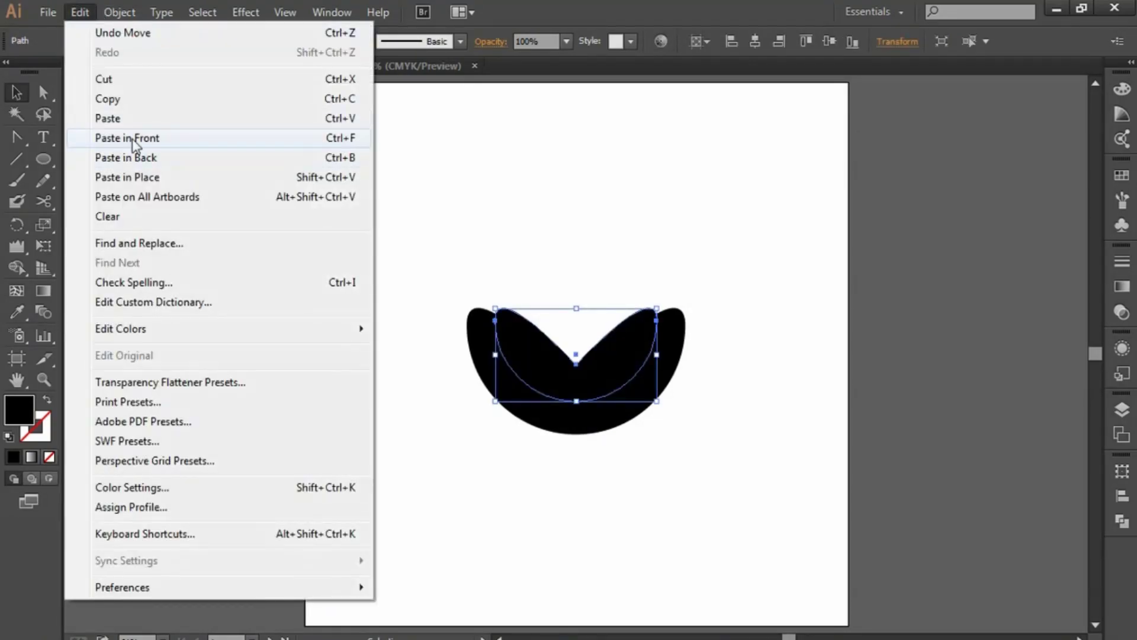
left_click(137, 138)
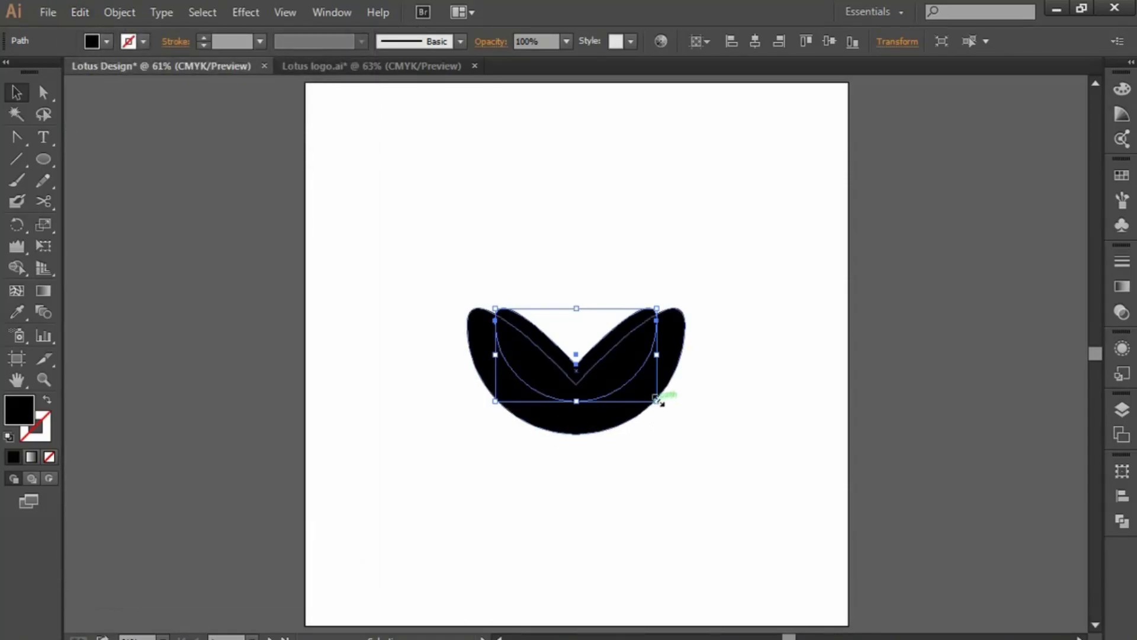
left_click_drag(656, 401, 634, 383)
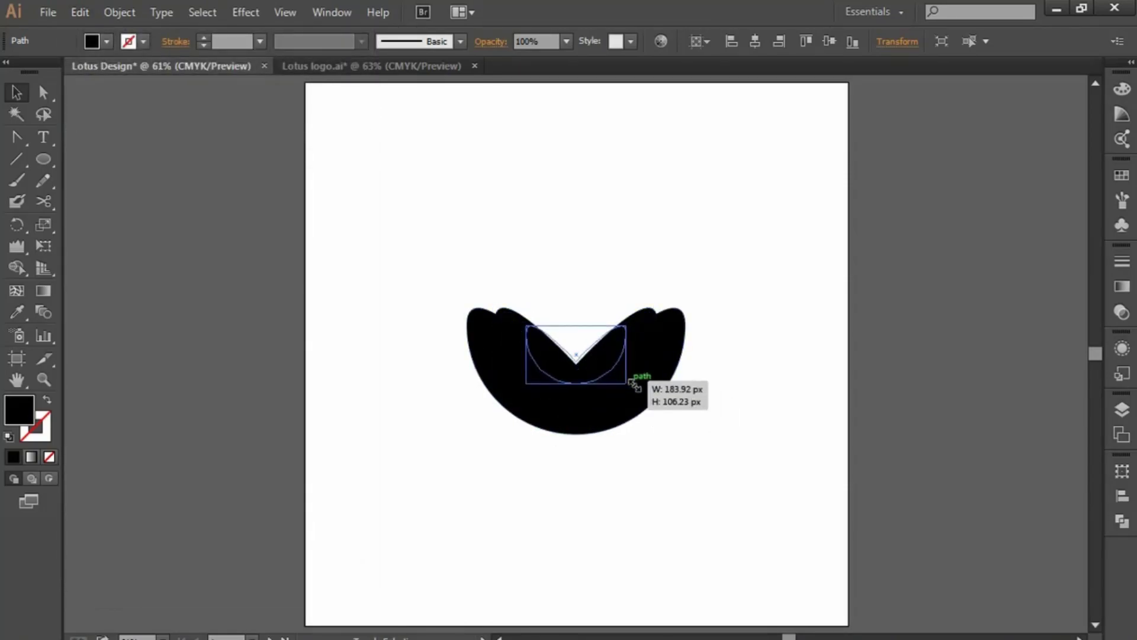
left_click_drag(630, 381, 632, 384)
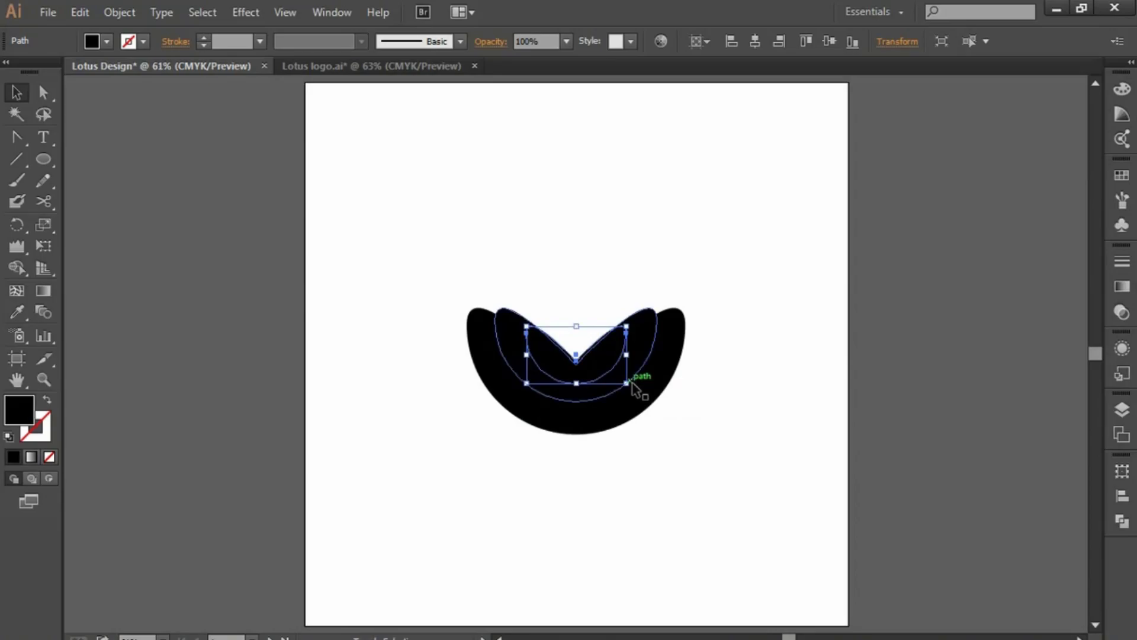
key("Up")
key("Up")
key("Up")
key("Up")
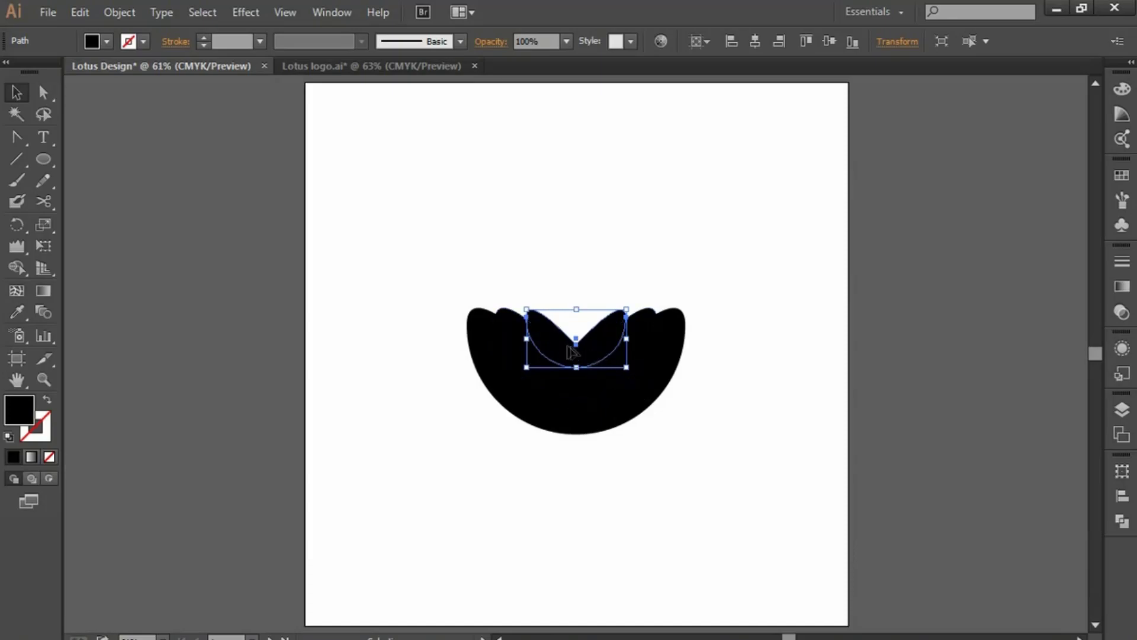
Step: Duplicate the inner petal shape in place and shift-nudge the copy up twice
left_click(563, 268)
left_click(557, 351)
left_click(90, 18)
left_click(108, 98)
left_click(80, 11)
left_click(126, 139)
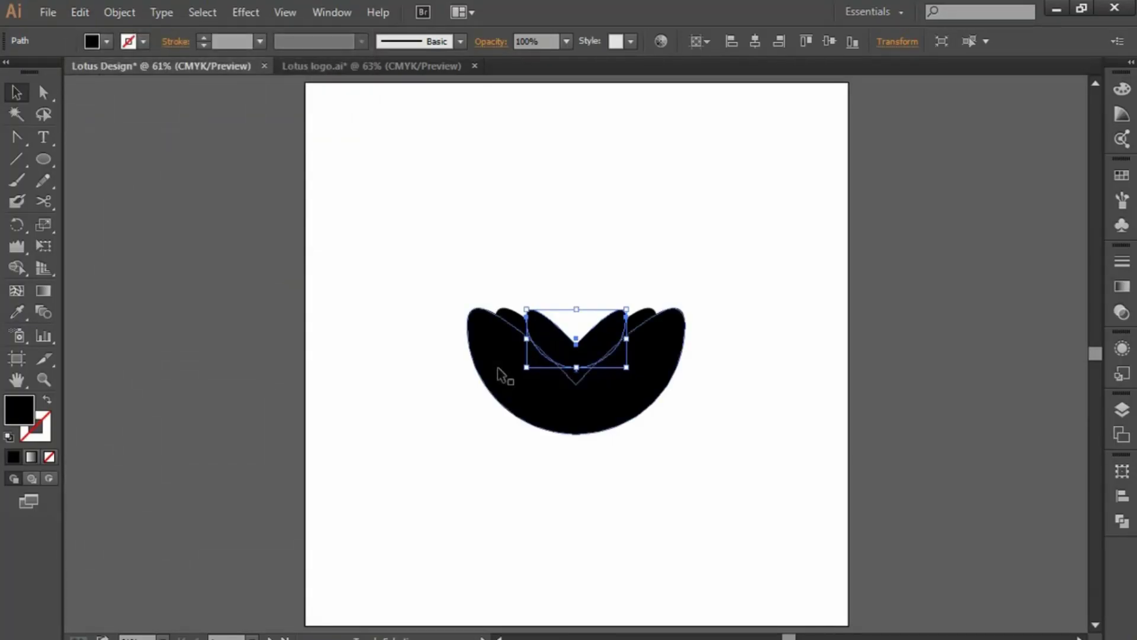
key("shift+Up")
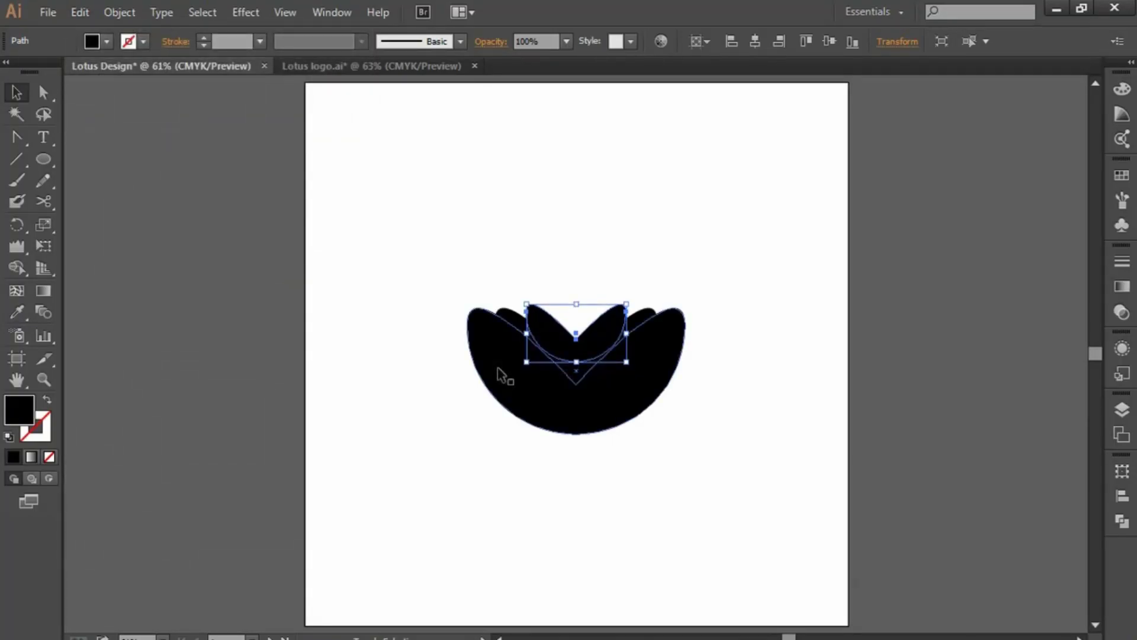
key("shift+Up")
key("shift+Up")
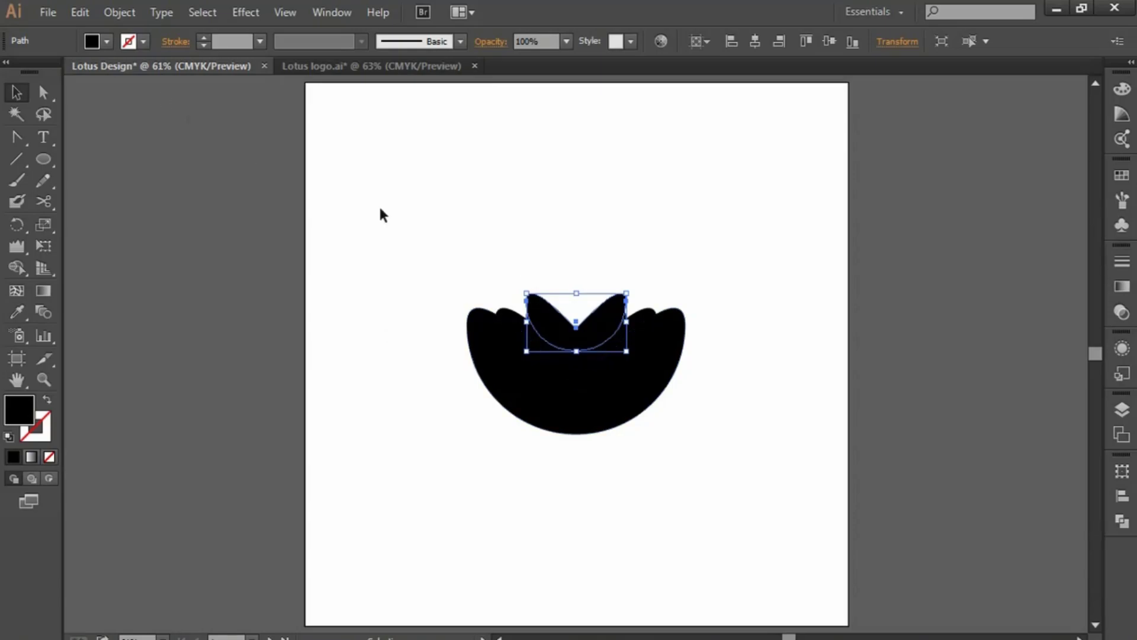
right_click(546, 325)
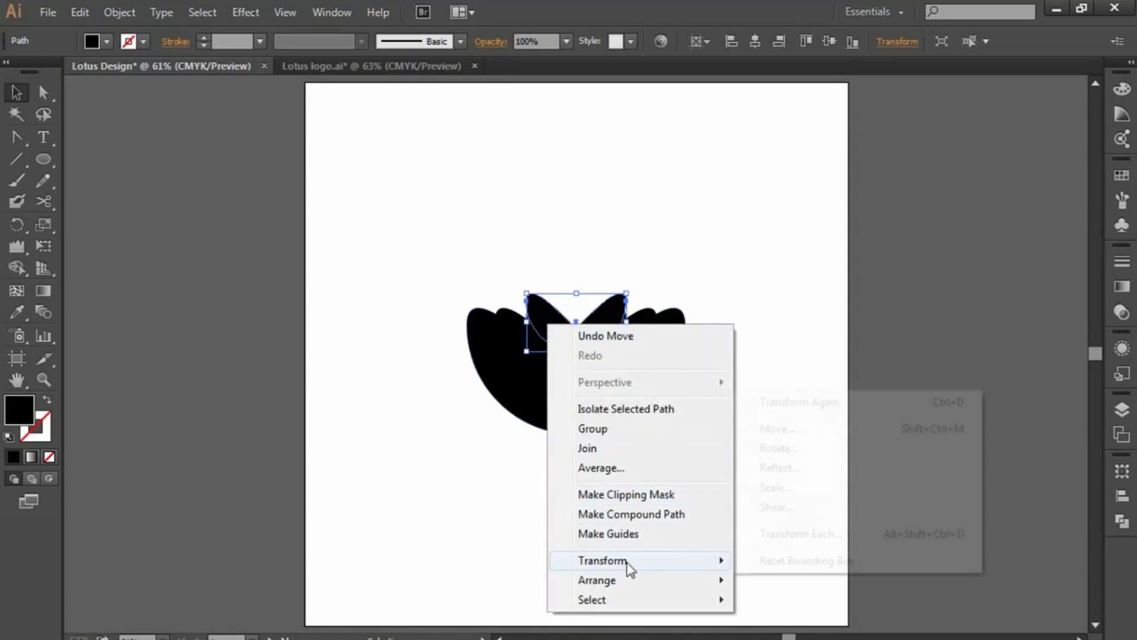
mouse_move(597, 579)
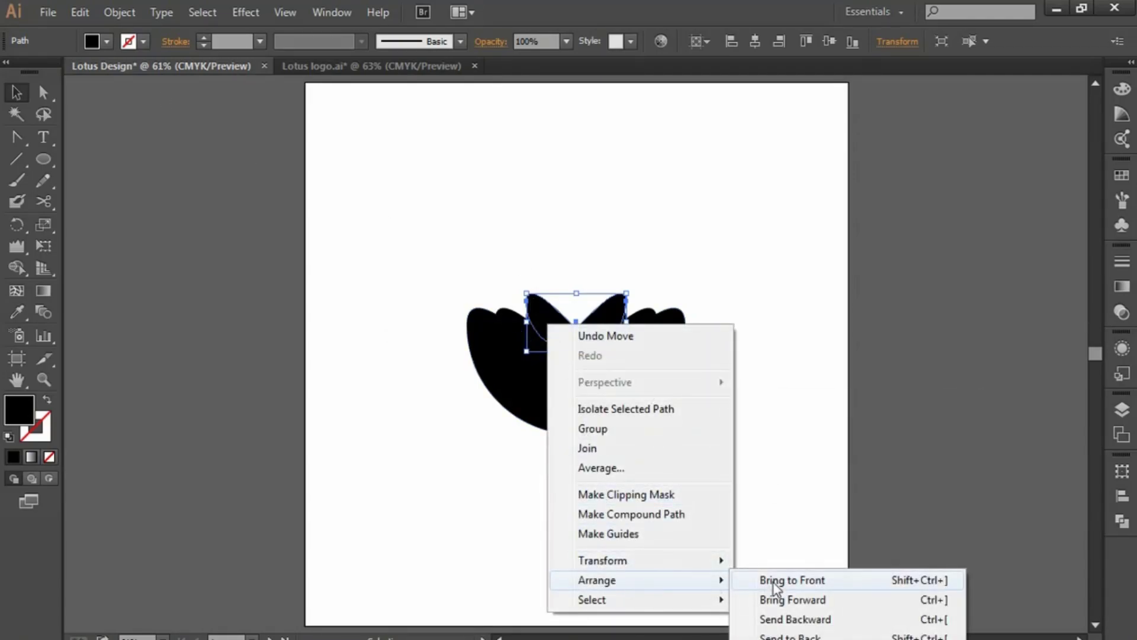
Step: Send the copied petal backward and pull its middle anchor up into a tall pointed petal
left_click(795, 619)
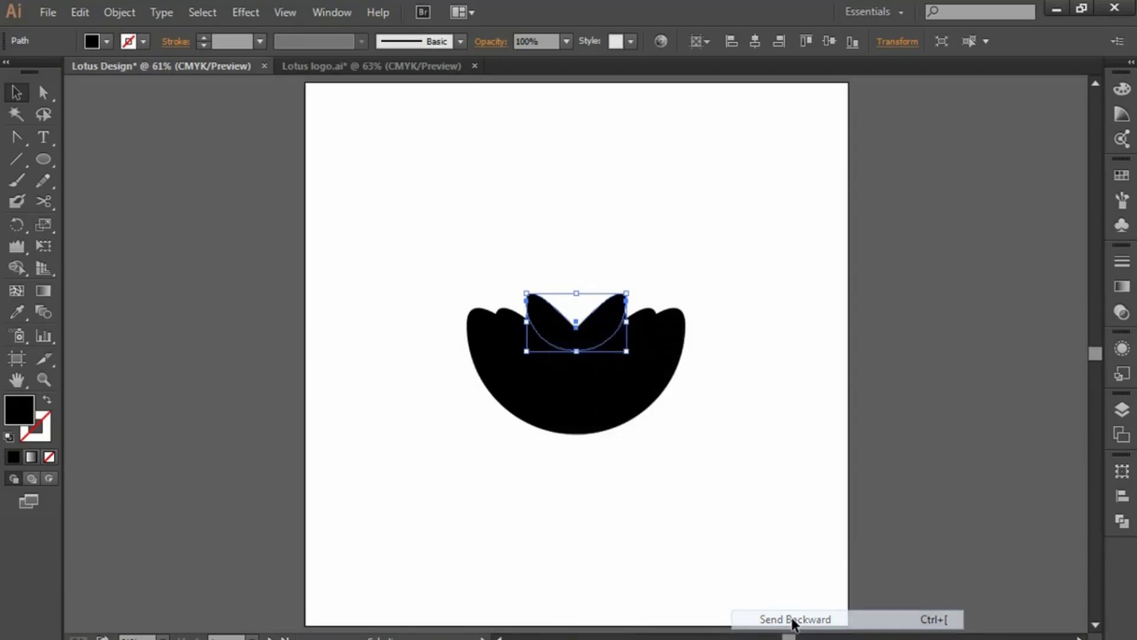
left_click(43, 93)
left_click(576, 323)
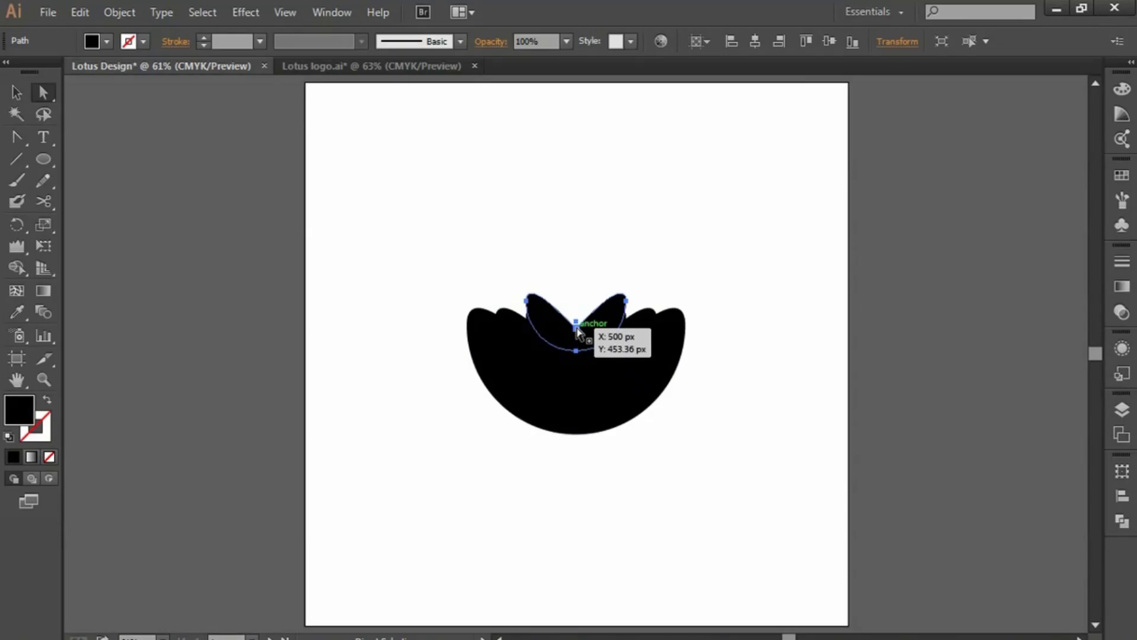
left_click_drag(576, 324, 576, 301)
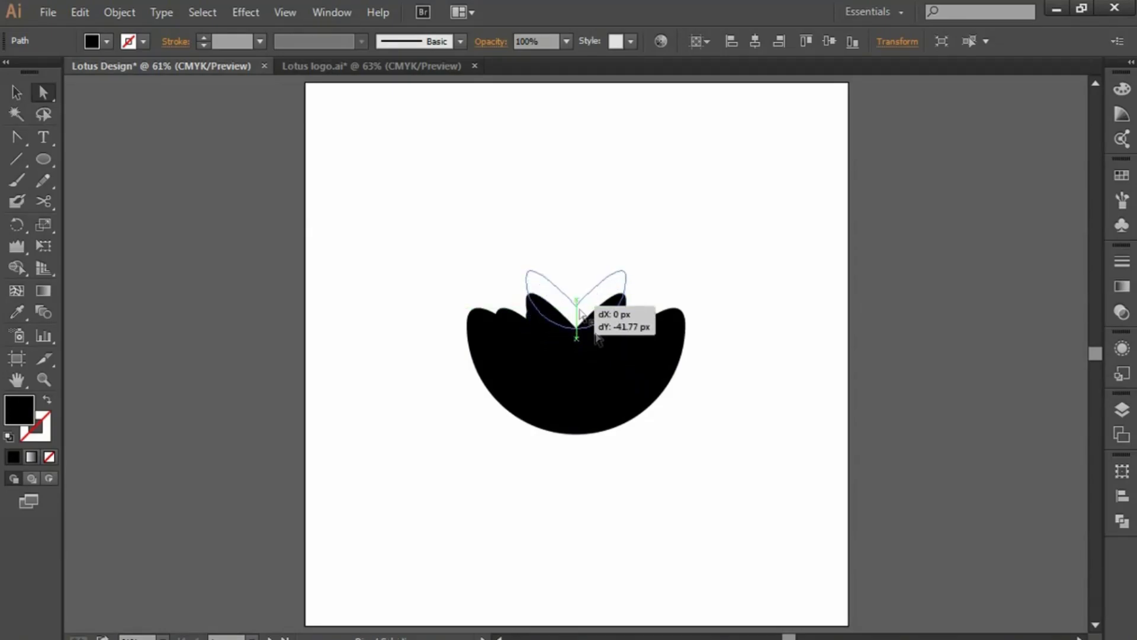
key("ctrl+z")
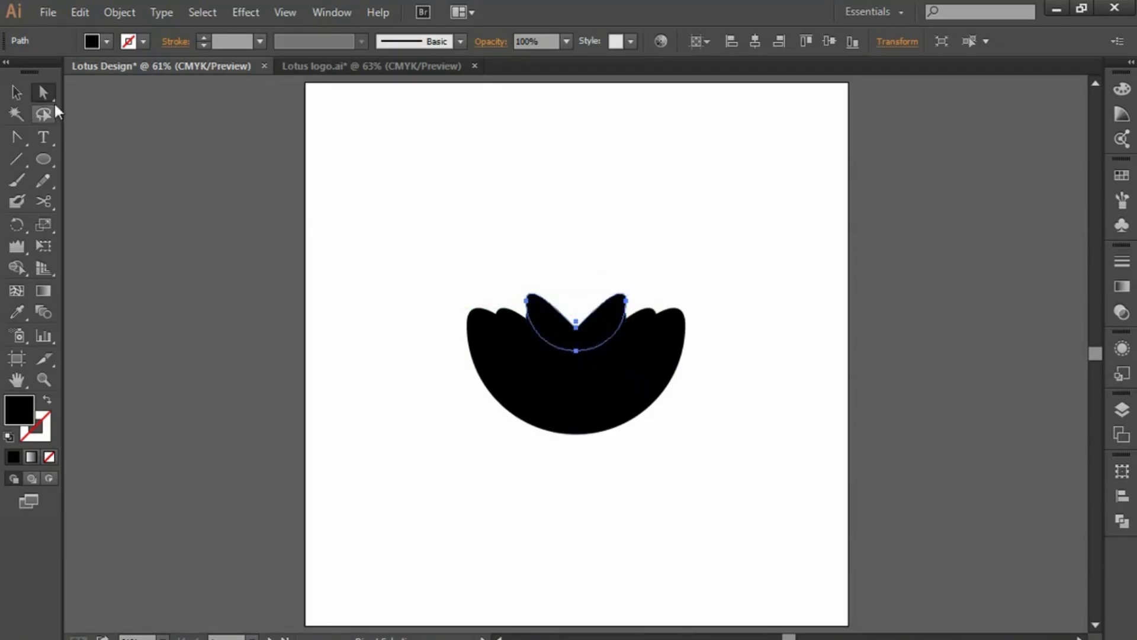
left_click(45, 93)
left_click(577, 325)
left_click_drag(578, 327, 577, 232)
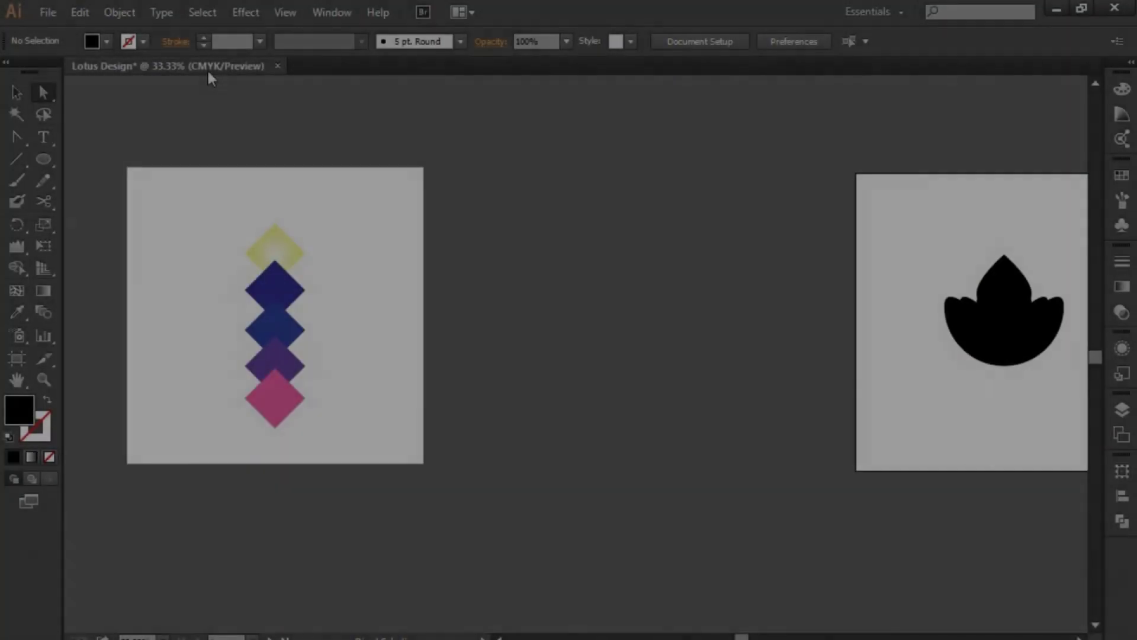
Step: Move the five colour diamonds beside the lotus artboard and zoom in around both
left_click_drag(418, 363, 305, 330)
key("v")
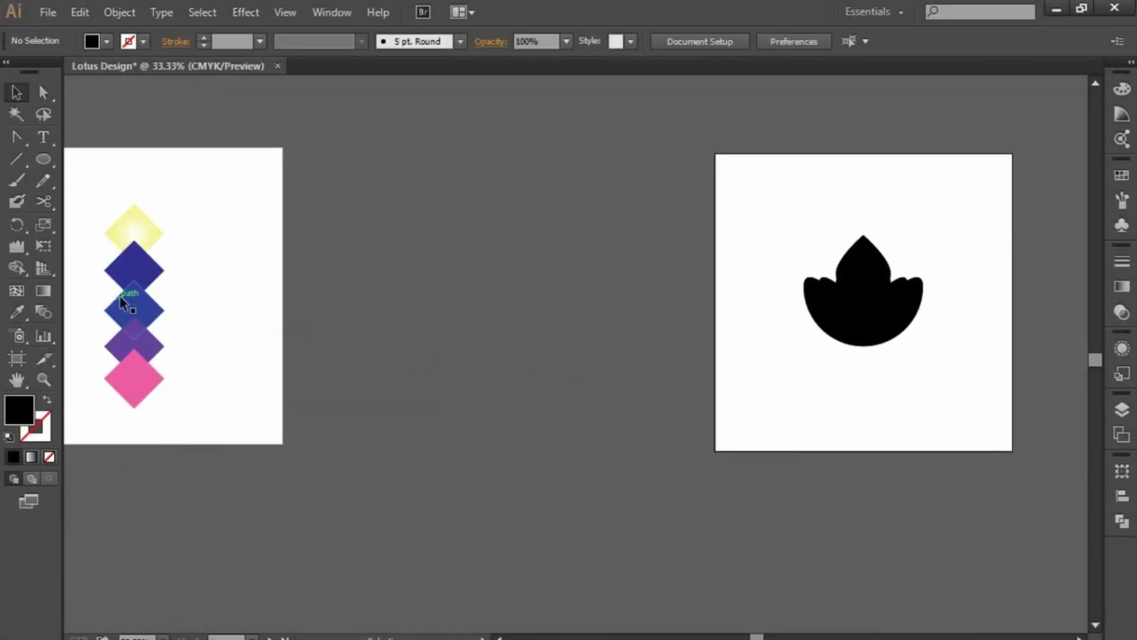
left_click_drag(123, 303, 590, 323)
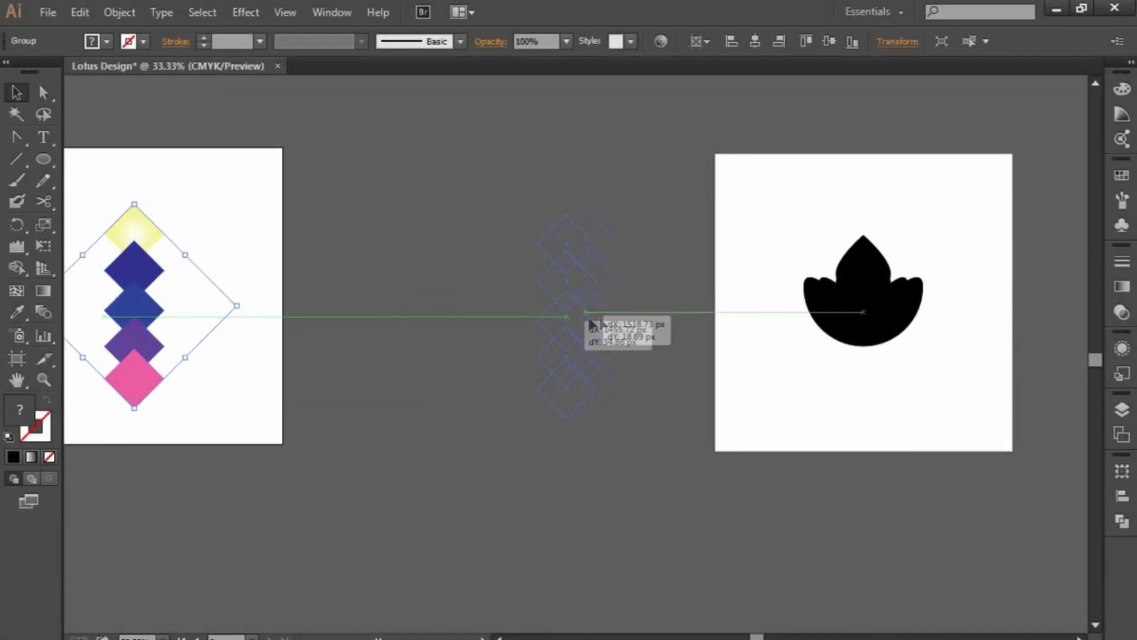
left_click_drag(590, 323, 899, 336)
key("z")
left_click_drag(591, 148, 1031, 449)
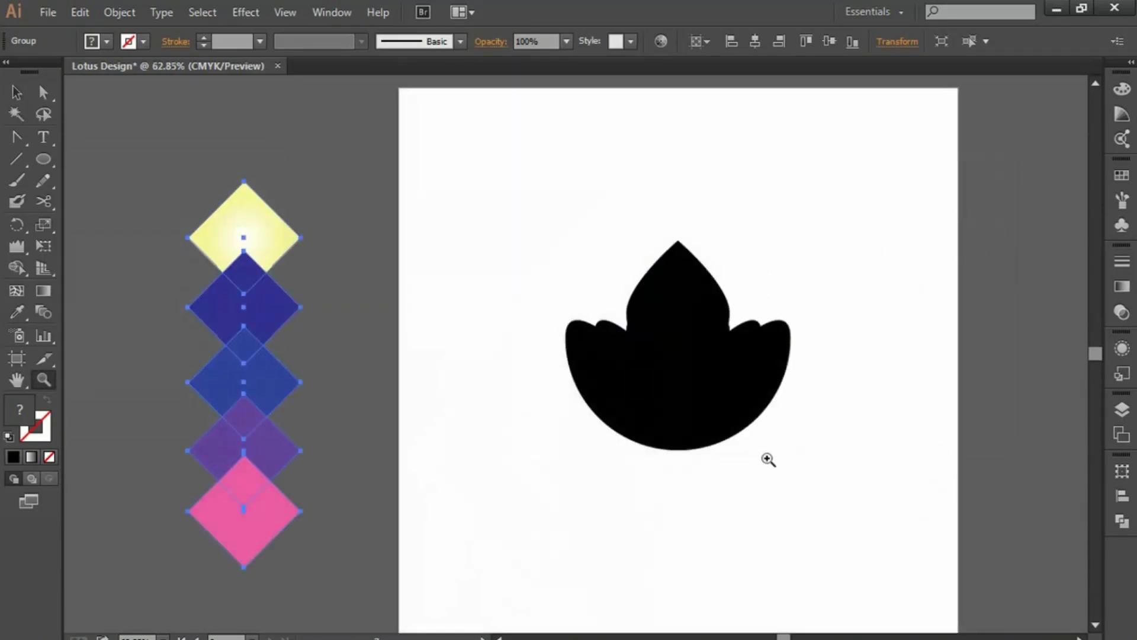
mouse_move(798, 479)
left_mouse_down()
mouse_move(704, 455)
mouse_move(661, 461)
left_mouse_up()
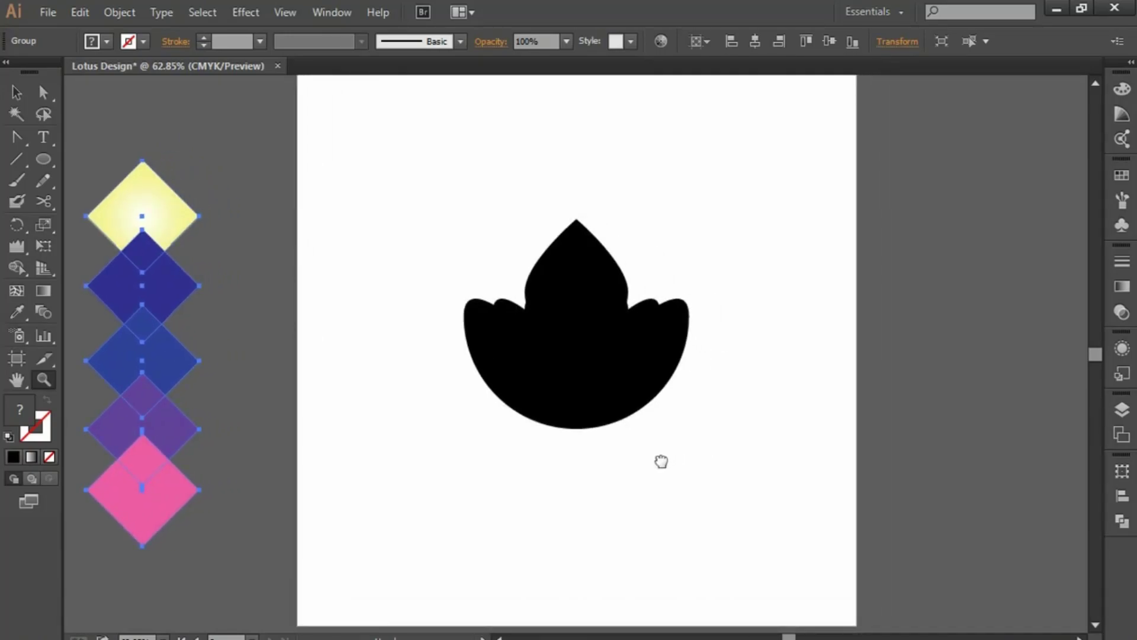
Step: Eyedropper the navy diamond onto the bottom lotus shape and blue onto the next petal layer
key("v")
left_click(599, 268)
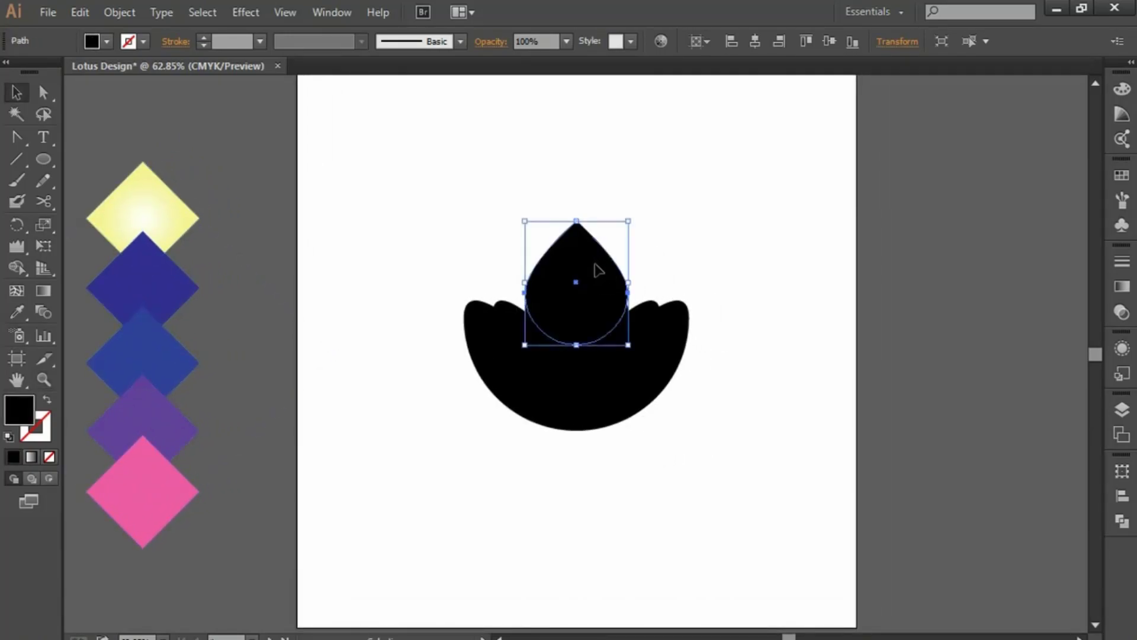
left_click(595, 409)
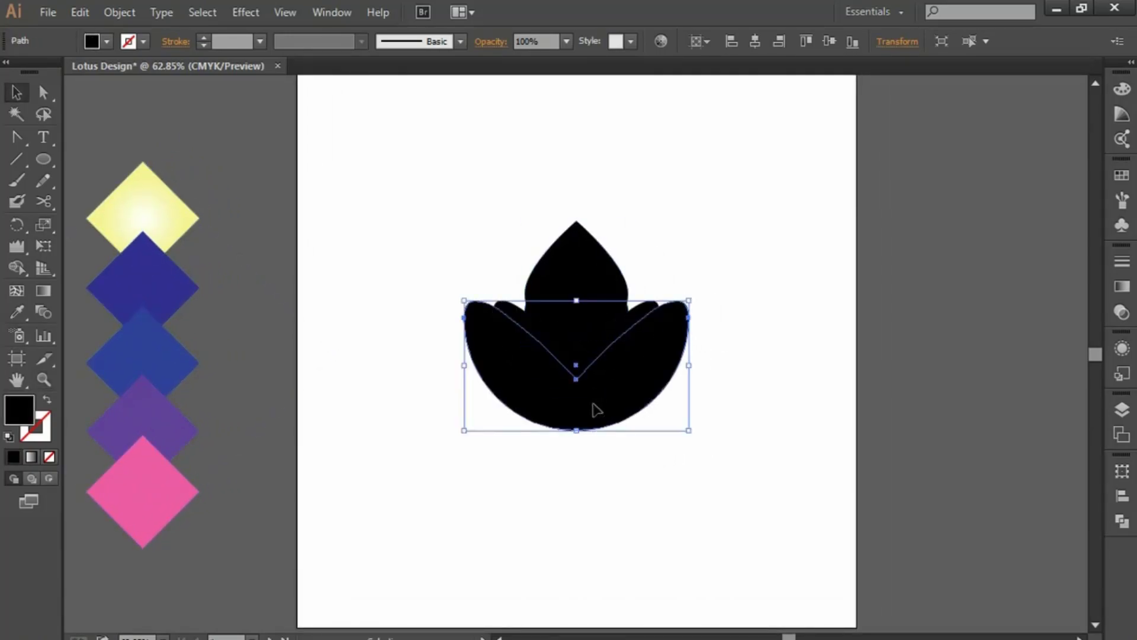
left_click(17, 313)
left_click(118, 260)
key("v")
left_click(540, 371)
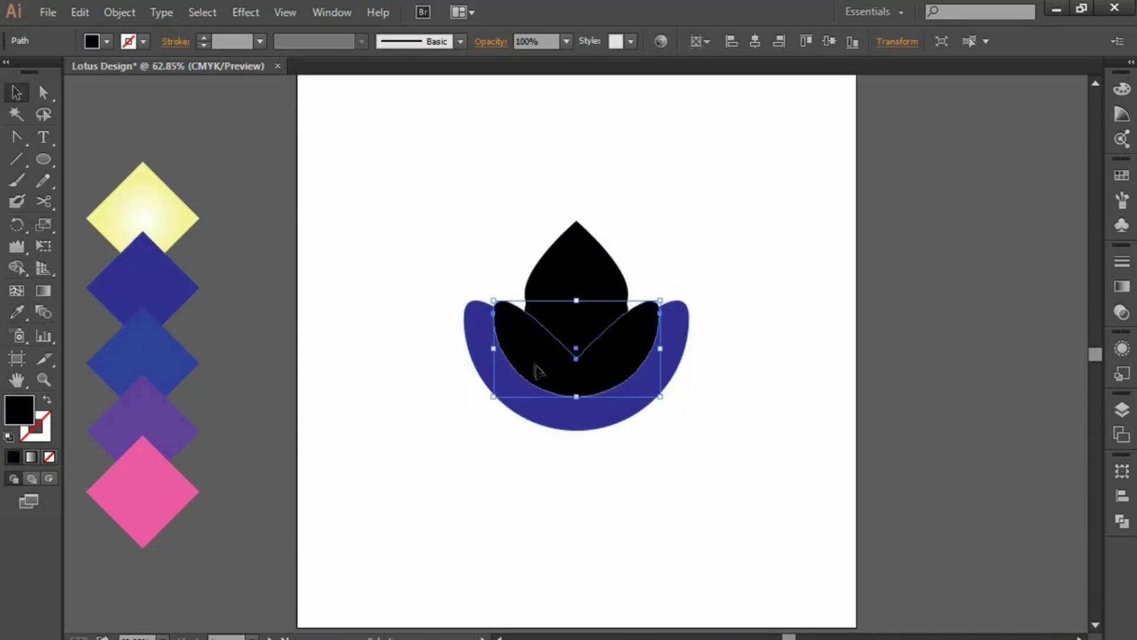
left_click(17, 313)
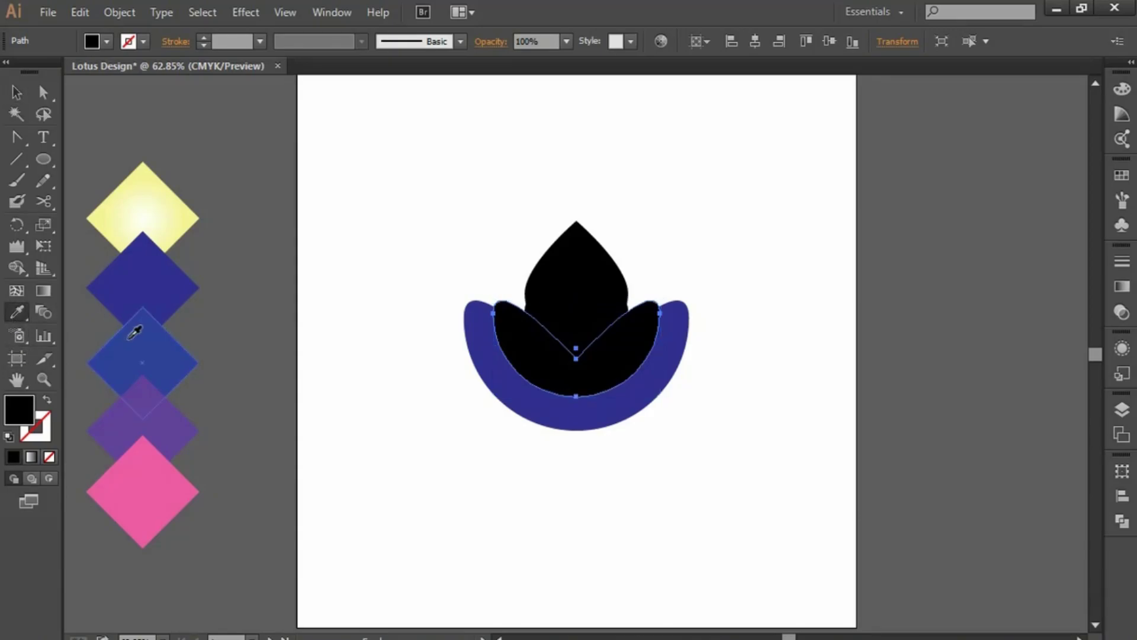
left_click(135, 332)
Step: Colour the centre shape purple and the pointed top petal pink from the diamonds
key("v")
left_click(565, 329)
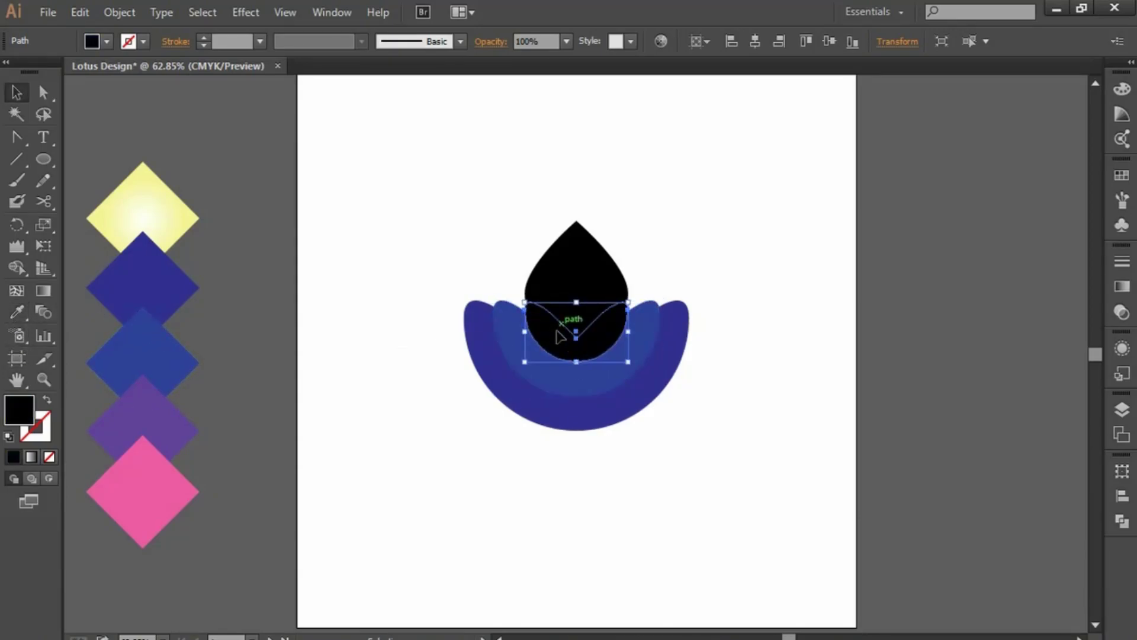
left_click(17, 313)
left_click(155, 405)
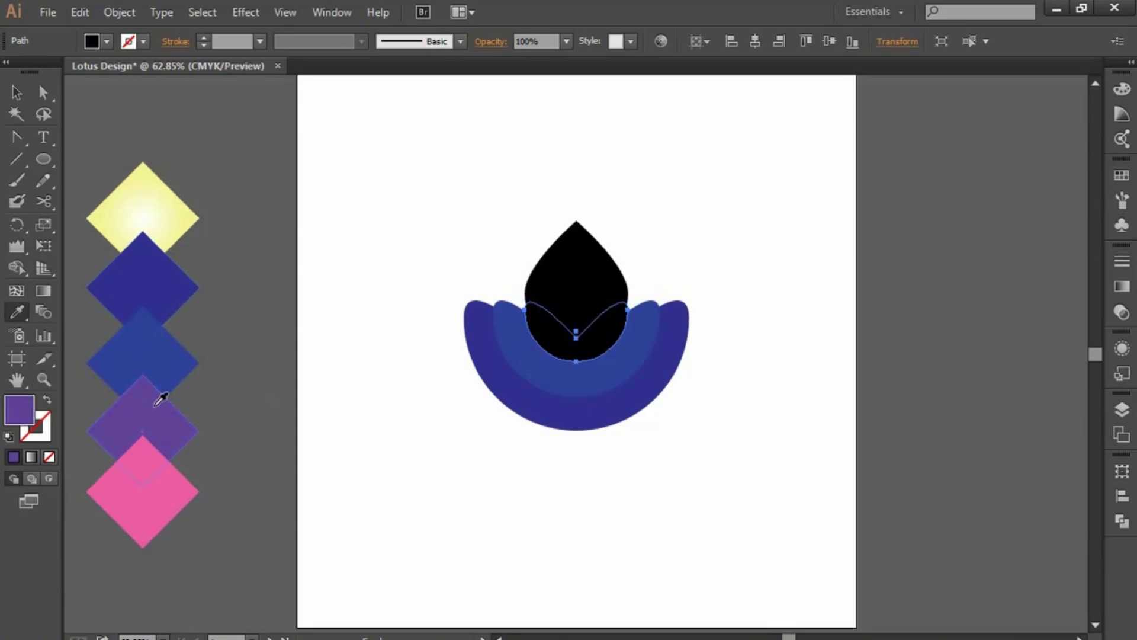
key("v")
left_click(556, 267)
left_click(16, 312)
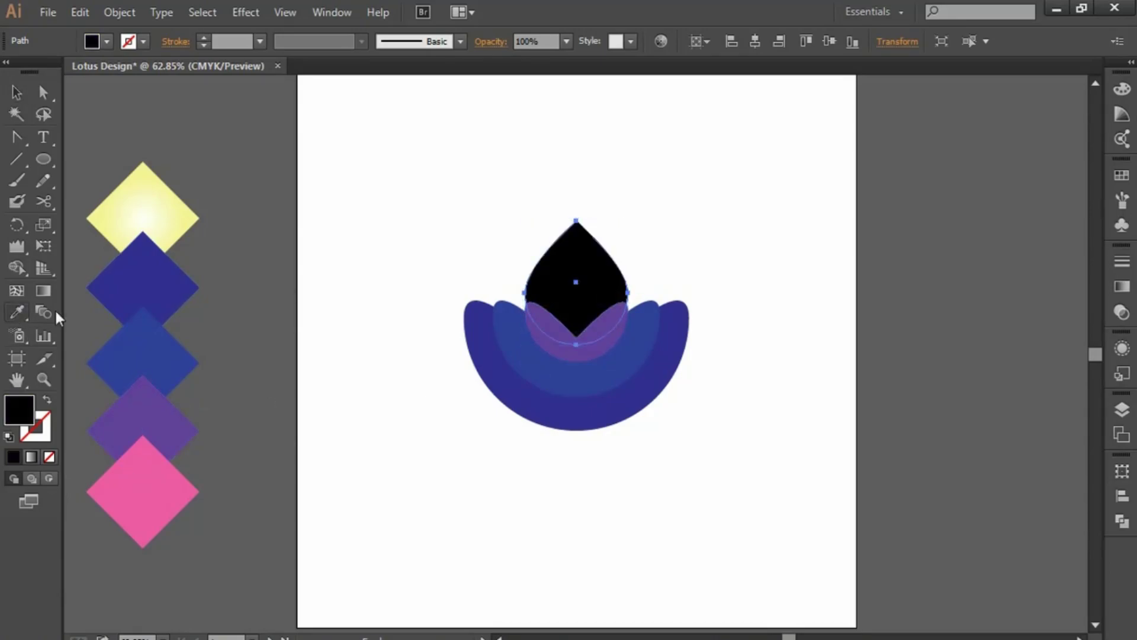
left_click(149, 484)
key("v")
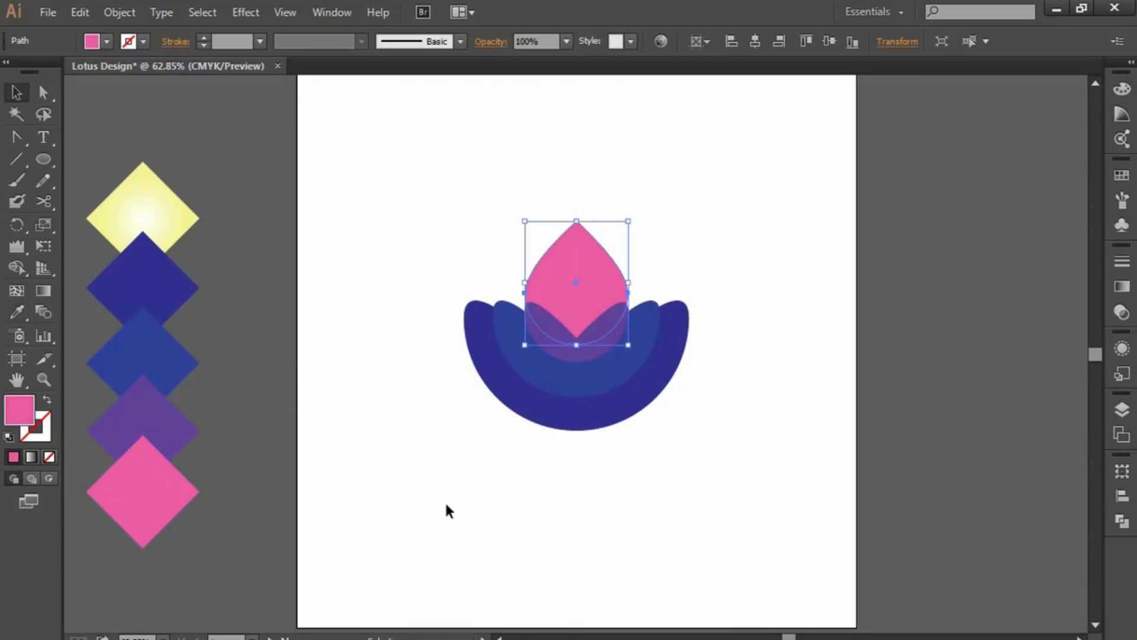
left_click(474, 503)
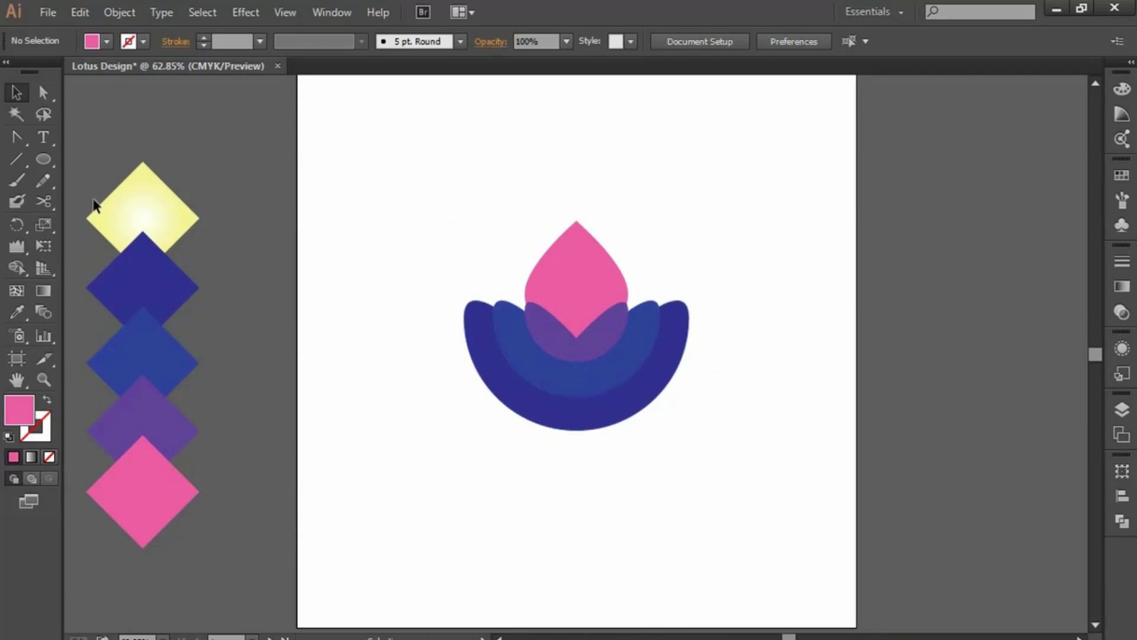
Step: Draw a vertical stem line below the lotus with a 15 pt black stroke
left_click(16, 158)
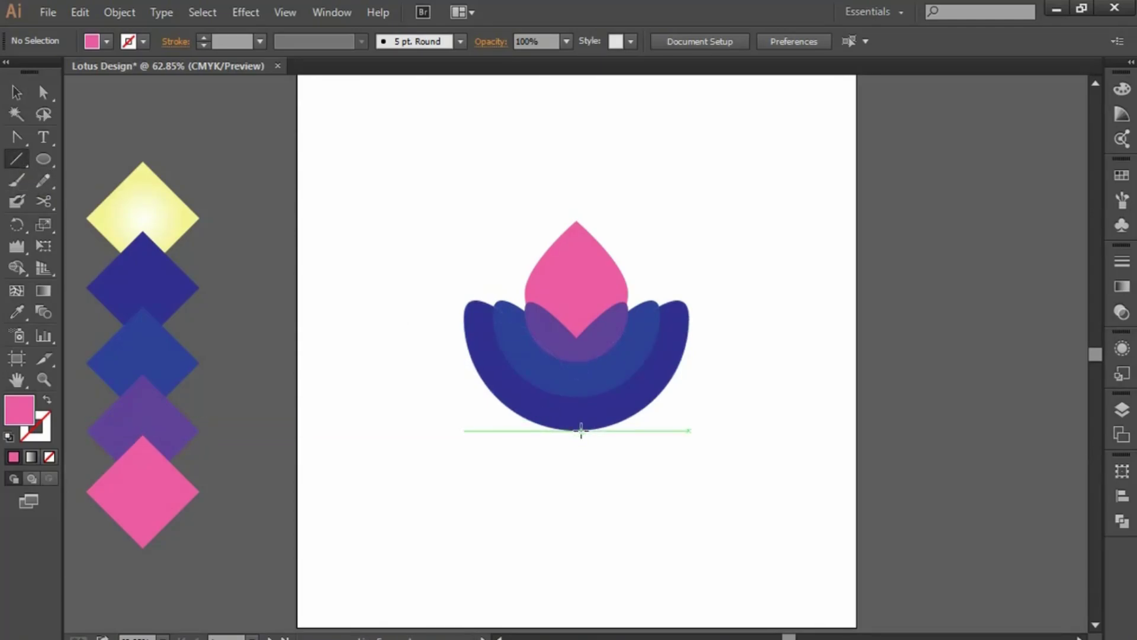
left_click_drag(576, 430, 578, 593)
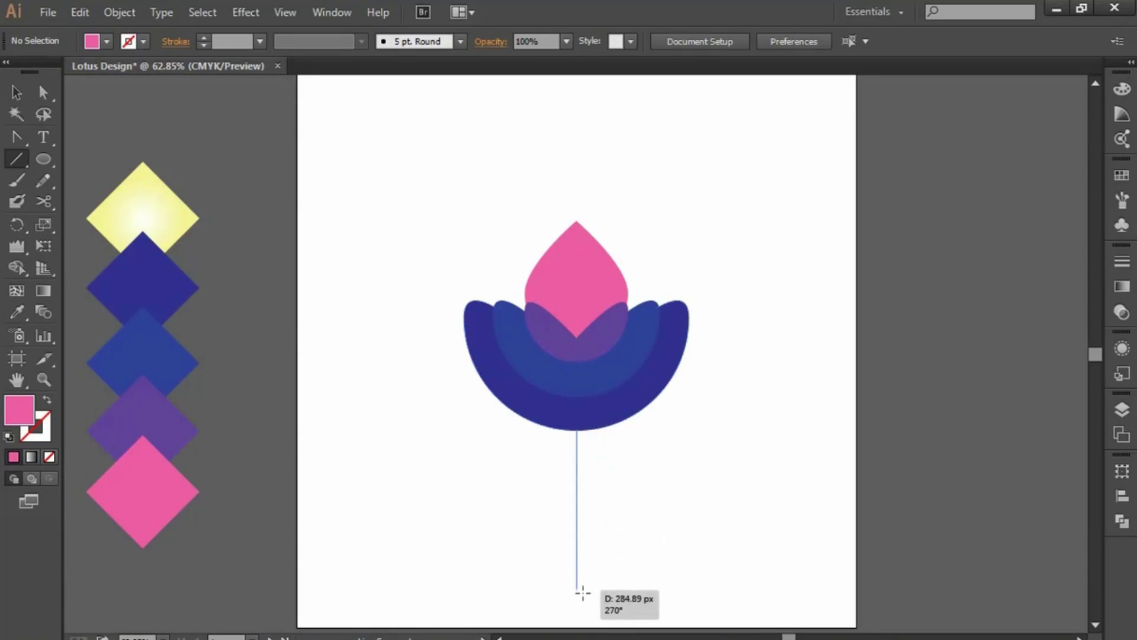
left_click_drag(583, 592, 581, 591)
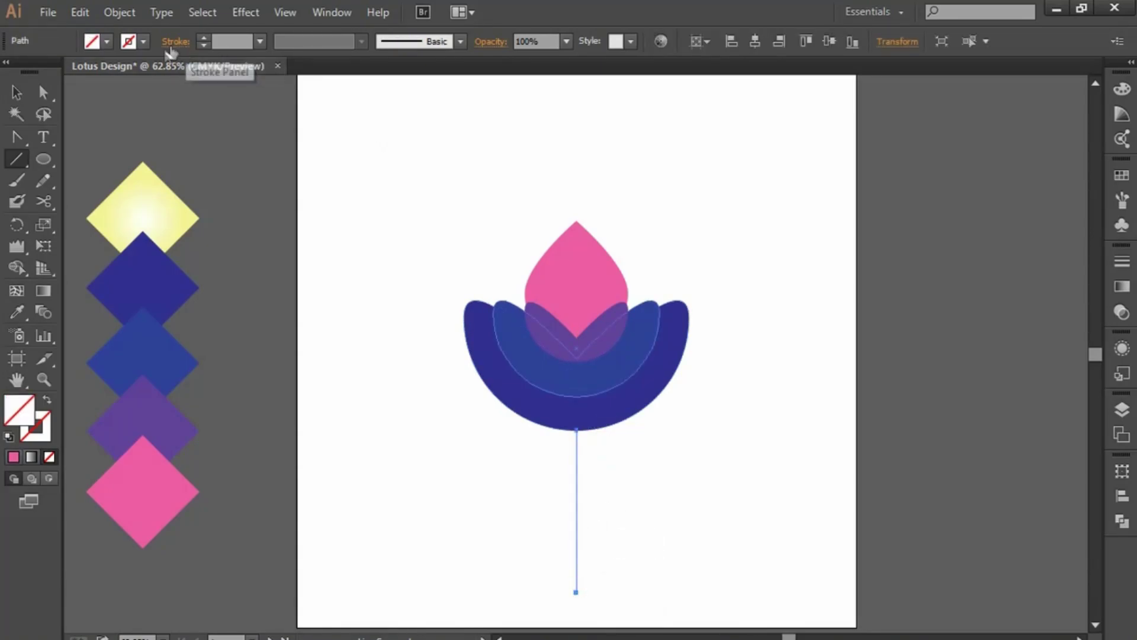
left_click(144, 42)
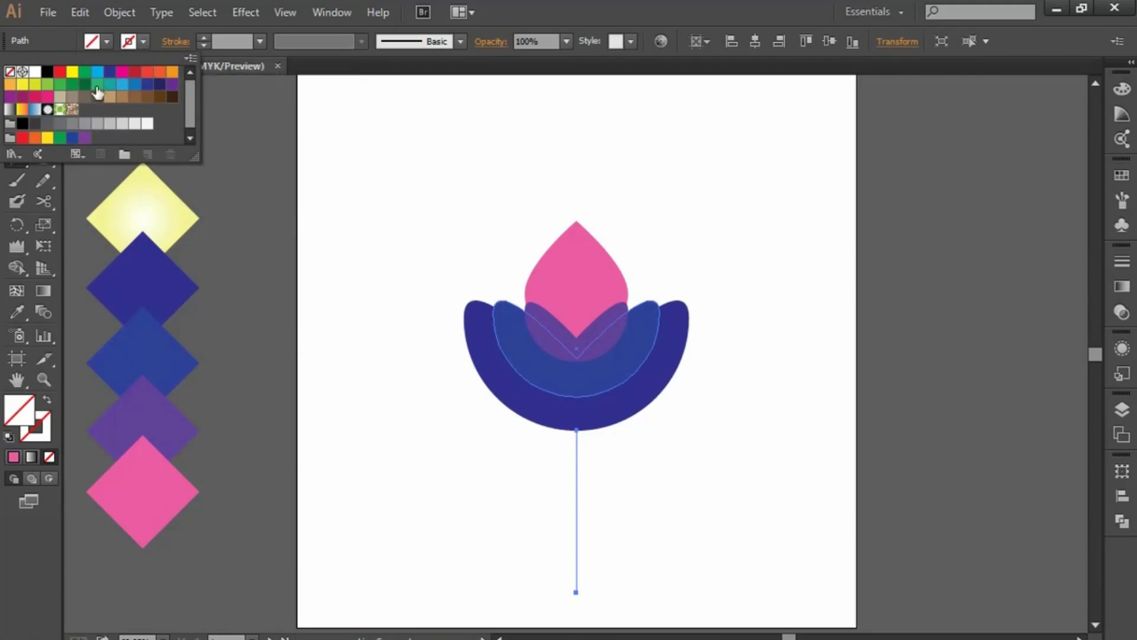
left_click(47, 72)
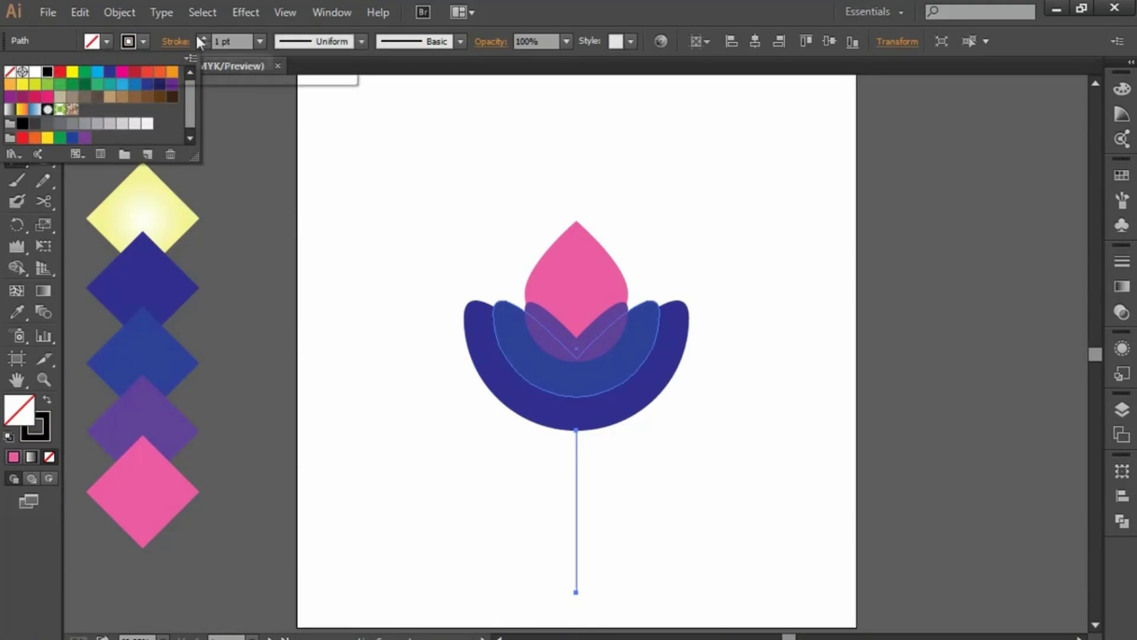
left_click(237, 40)
type("15")
key("Return")
key("Up")
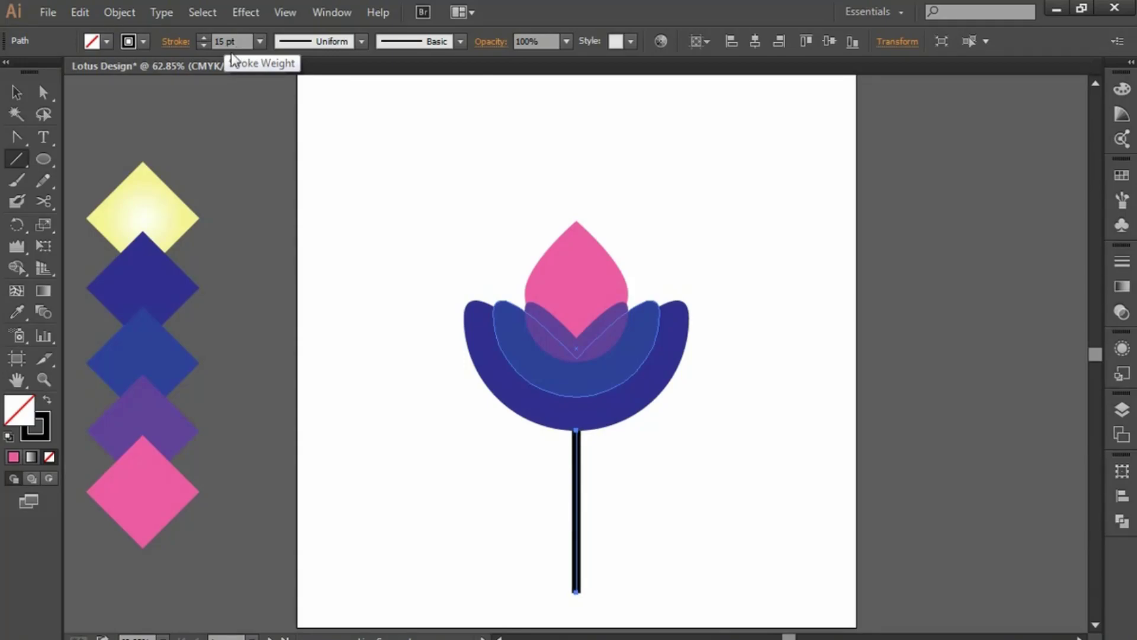
key("Down")
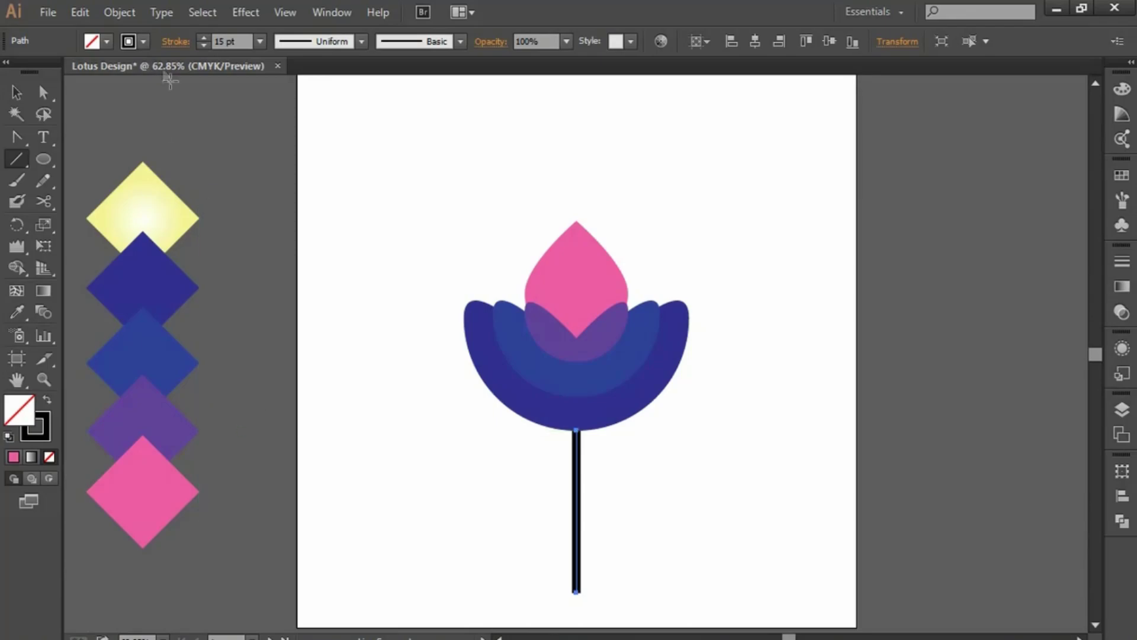
Step: Change the stem's stroke colour to green and deselect it
left_click(142, 42)
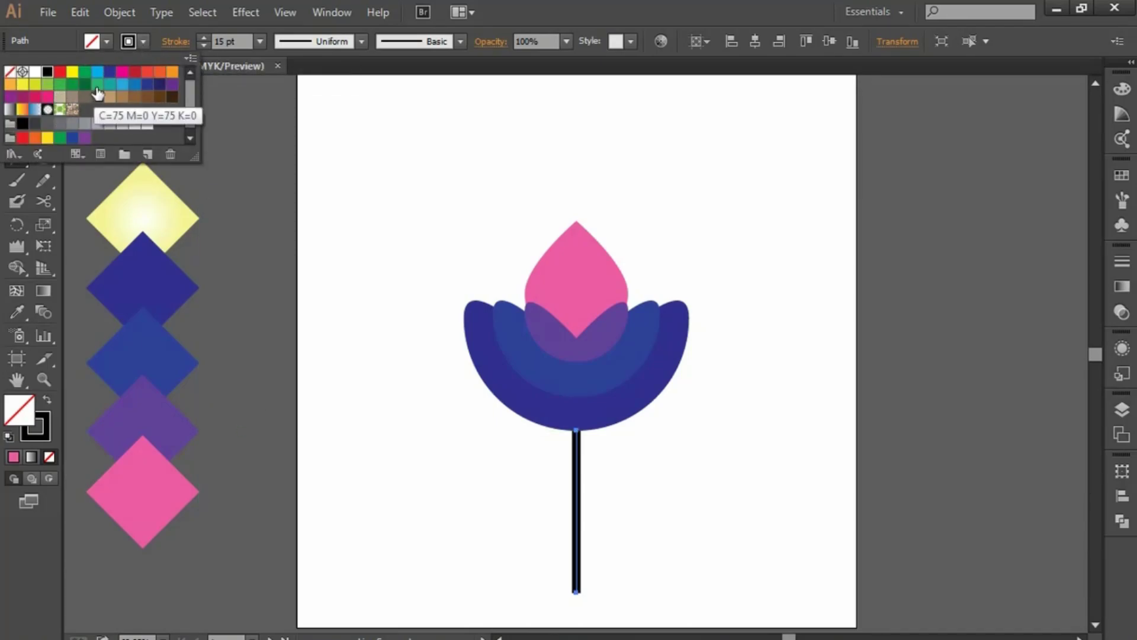
left_click(47, 85)
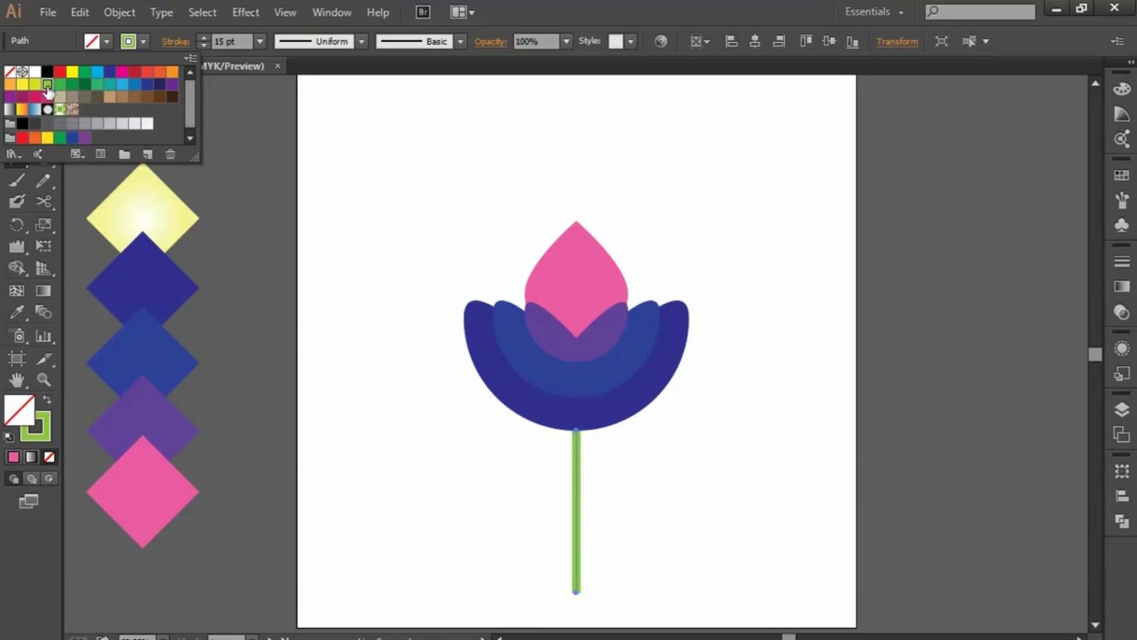
key("Escape")
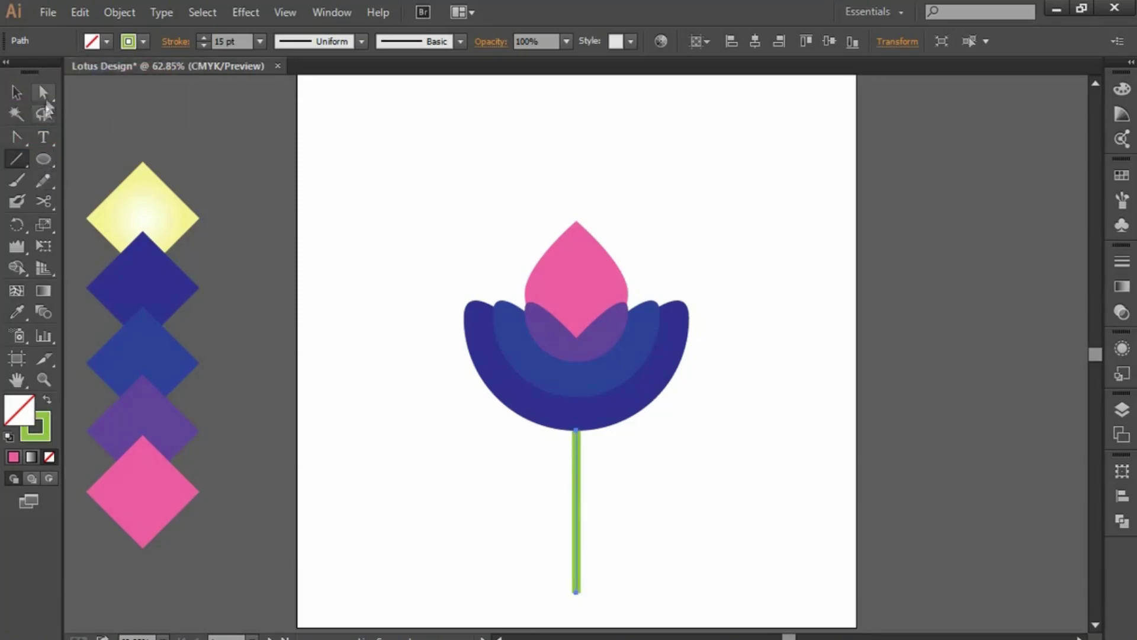
key("v")
left_click(630, 535)
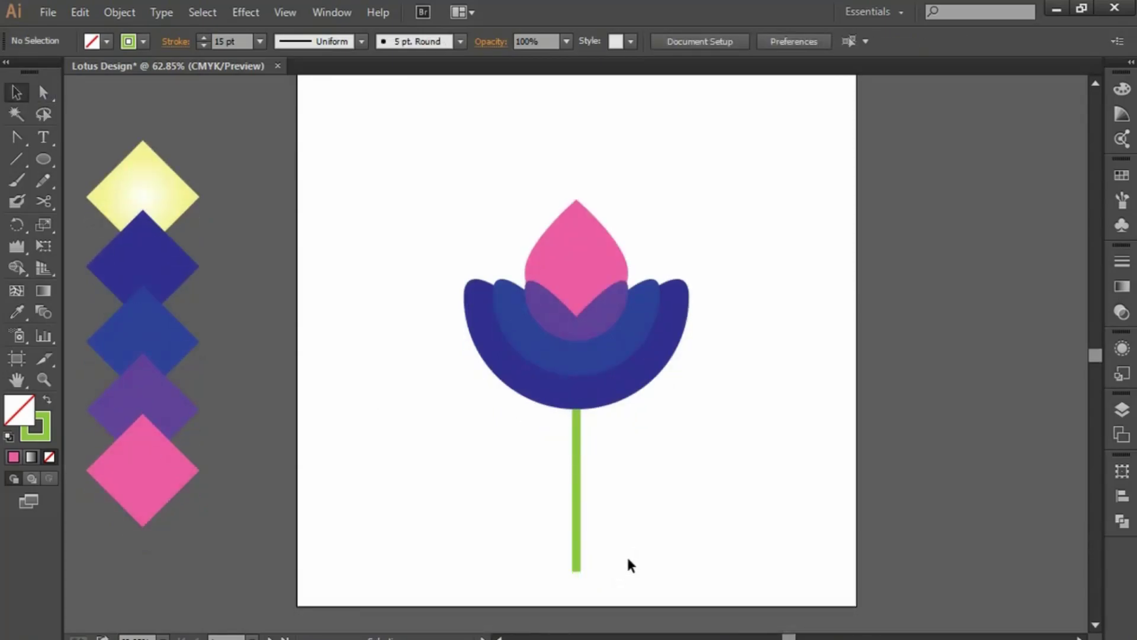
Step: Select all lotus parts and the stem and group them
left_click_drag(432, 195, 701, 617)
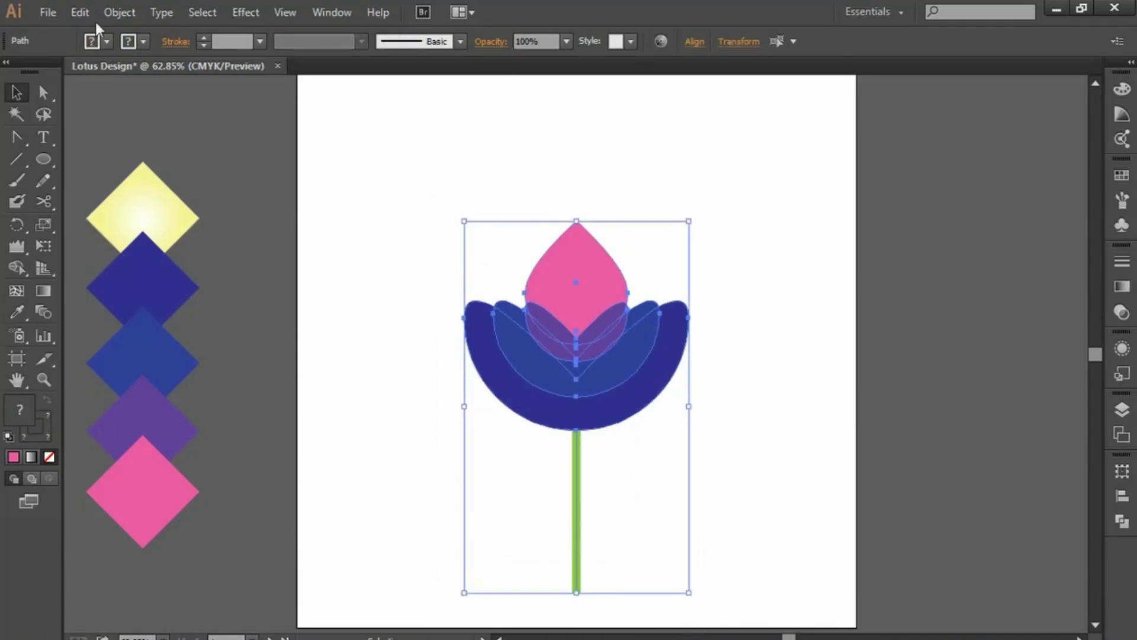
left_click(119, 13)
left_click(156, 78)
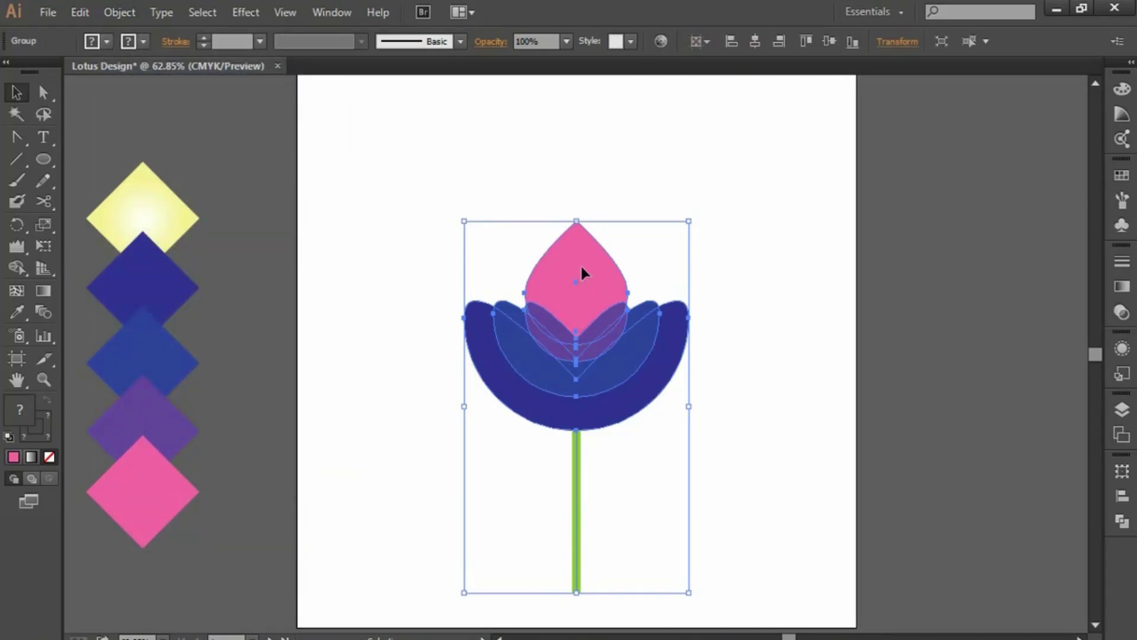
Step: Move the flower group about 60 px lower so the stem reaches the bottom edge
left_click_drag(581, 285, 579, 306)
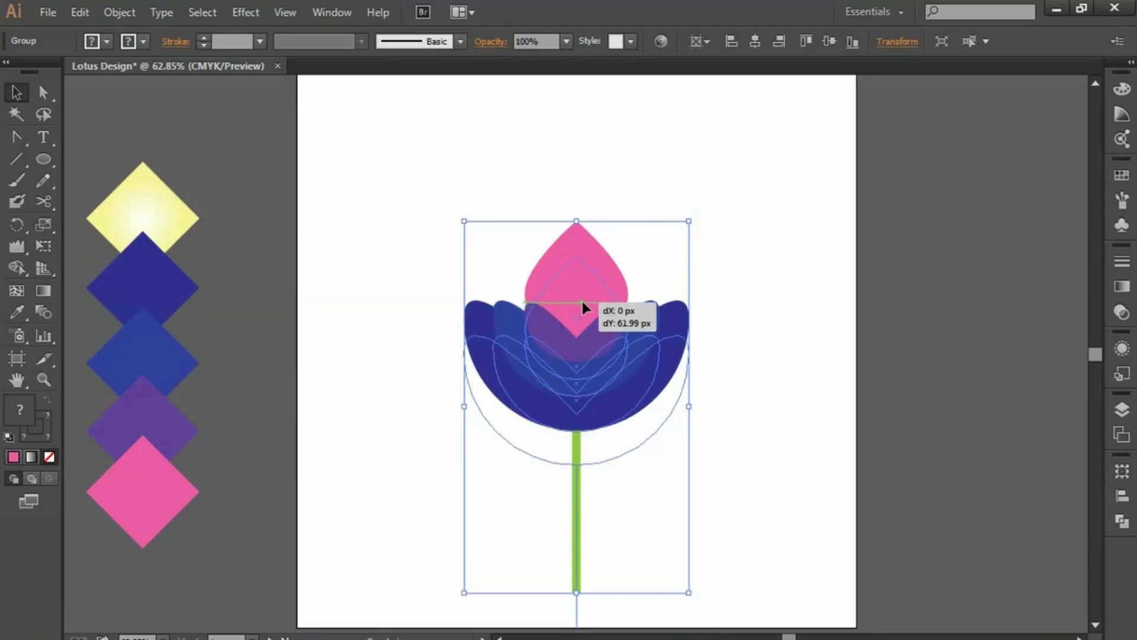
left_click_drag(579, 307, 581, 302)
left_click(928, 366)
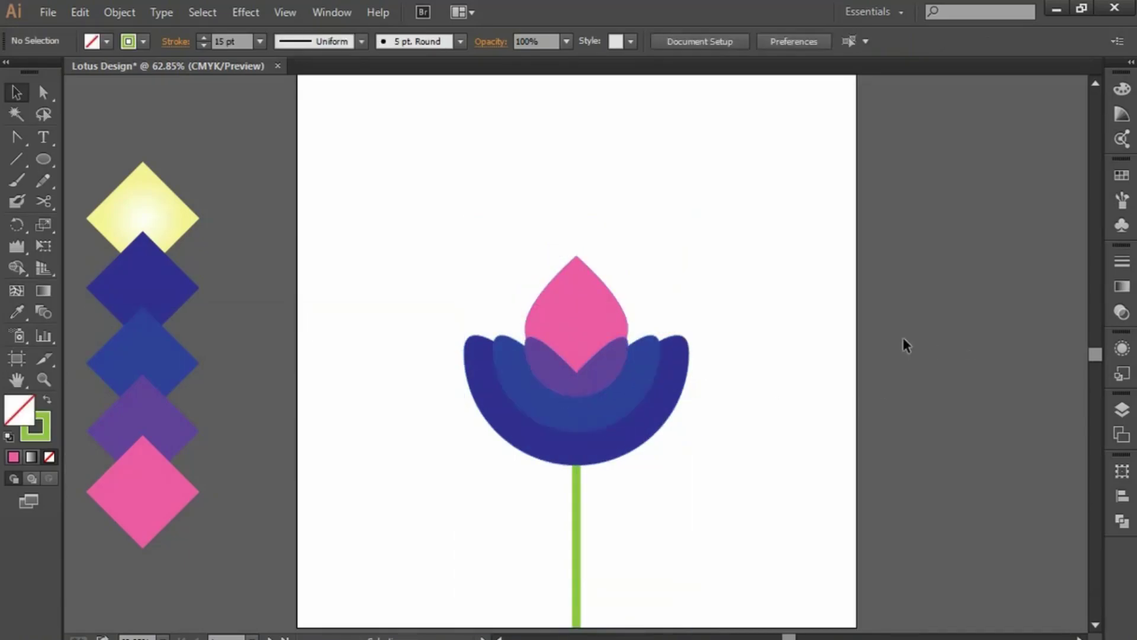
scroll(726, 312, "down", 2)
scroll(727, 313, "down", 1)
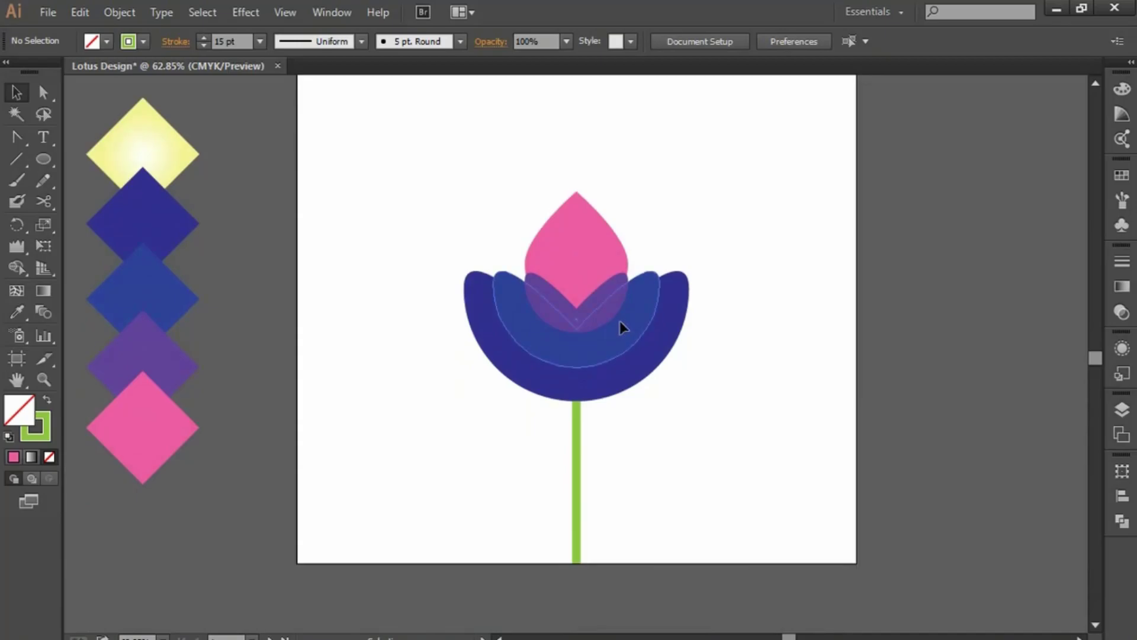
left_click(620, 321)
Step: Paste a copy of the lotus, move it right, shrink it and stand it on the page bottom
left_click(81, 13)
left_click(81, 100)
left_click(79, 13)
left_click(124, 135)
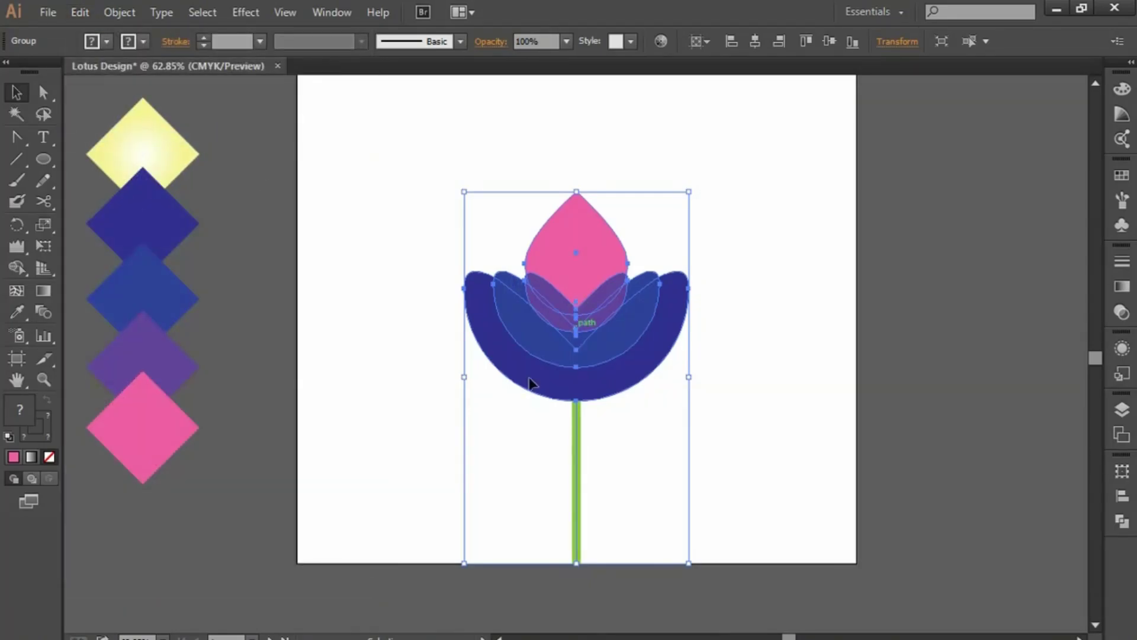
left_click_drag(530, 381, 727, 389)
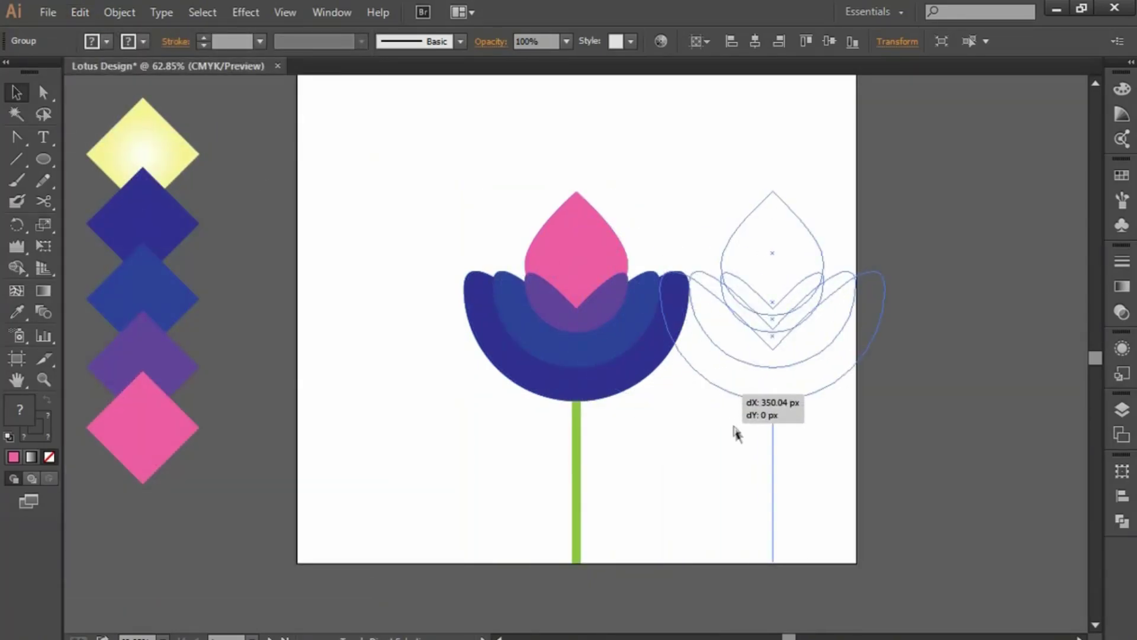
left_click_drag(887, 565, 811, 440)
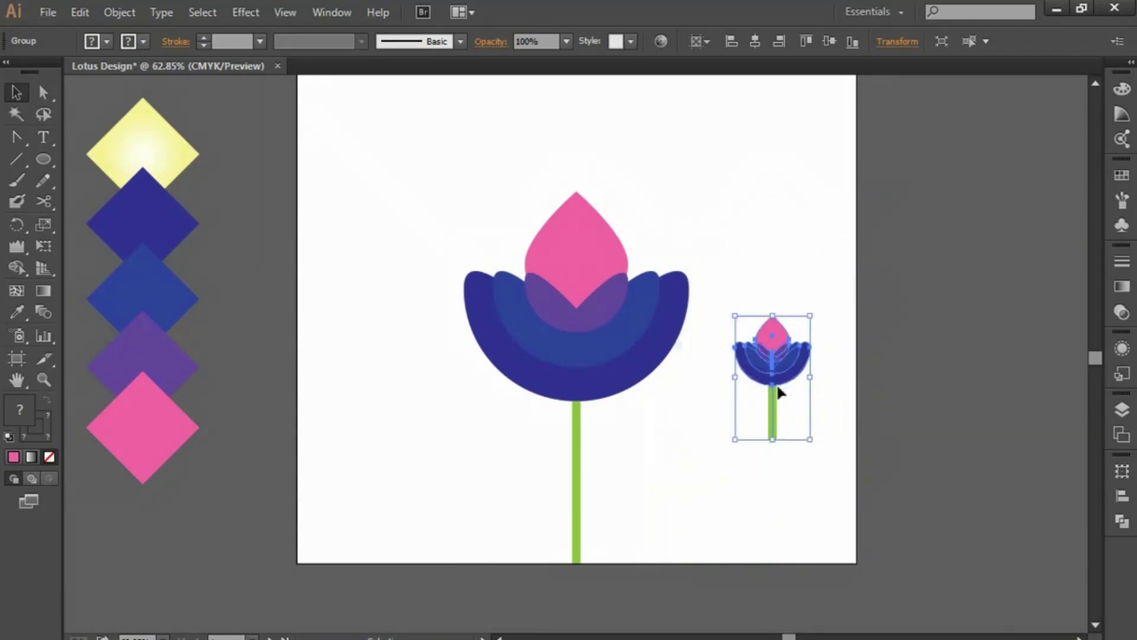
left_click_drag(772, 391, 748, 504)
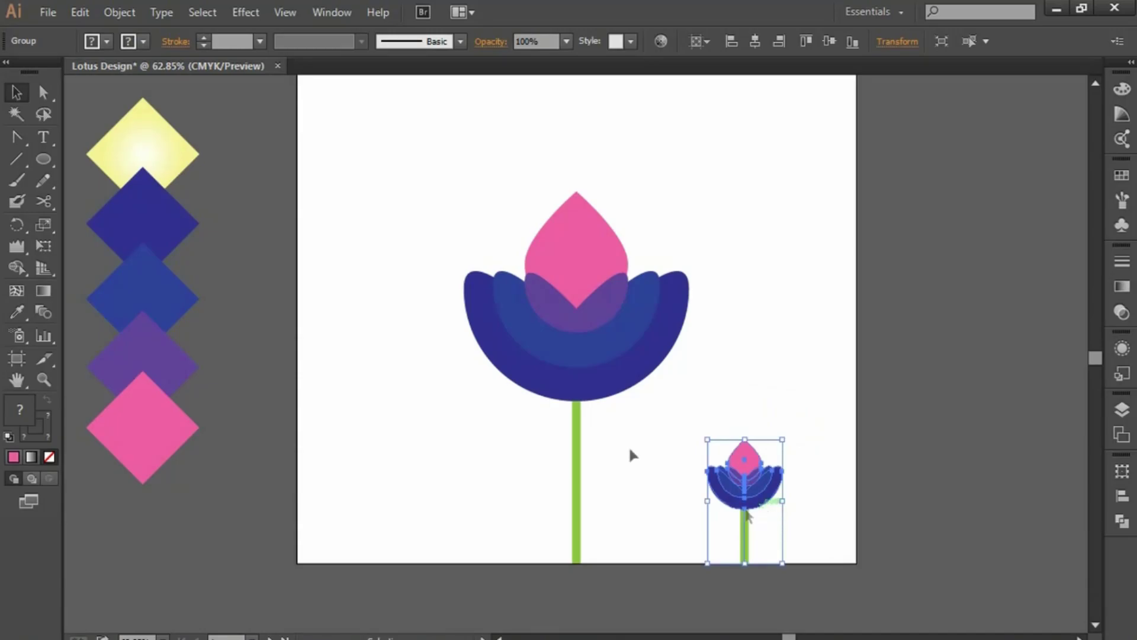
left_click(84, 12)
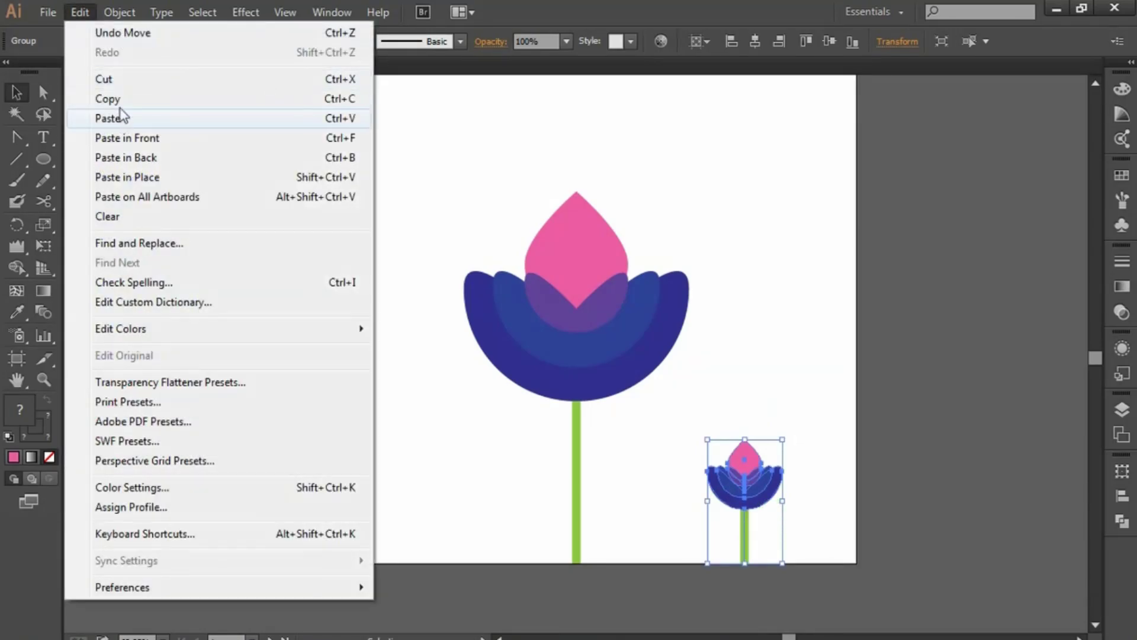
Step: Paste a copy of the small lotus, shrink it and place it beside the big lotus
left_click(112, 99)
left_click(80, 12)
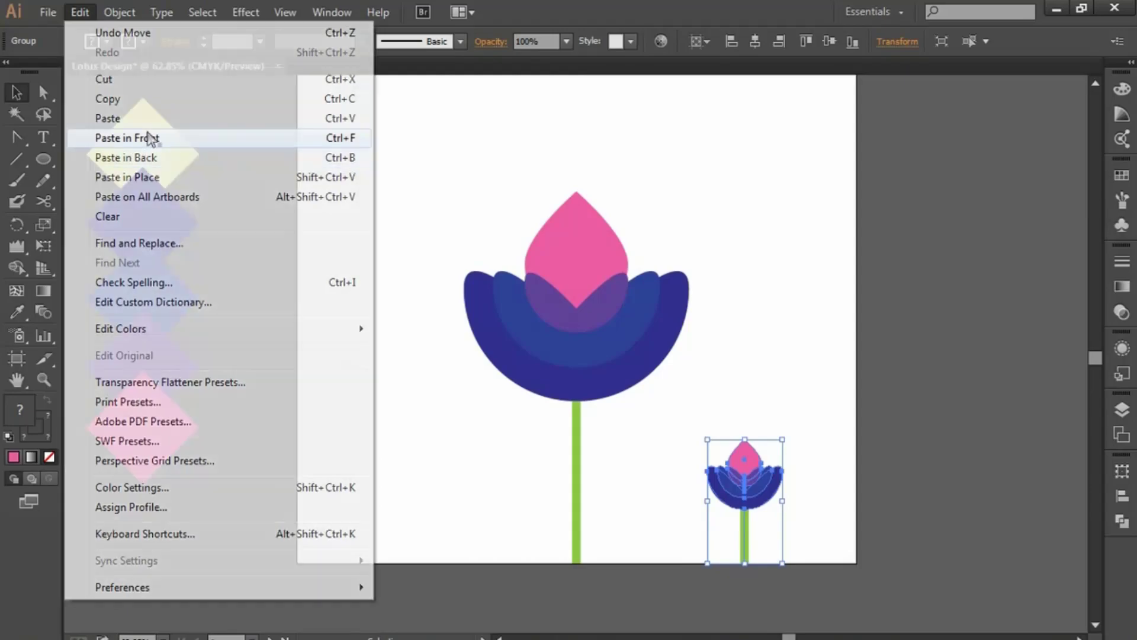
left_click(137, 139)
left_click_drag(764, 503, 669, 509)
mouse_move(688, 572)
left_mouse_down()
mouse_move(680, 568)
mouse_move(689, 572)
left_mouse_up()
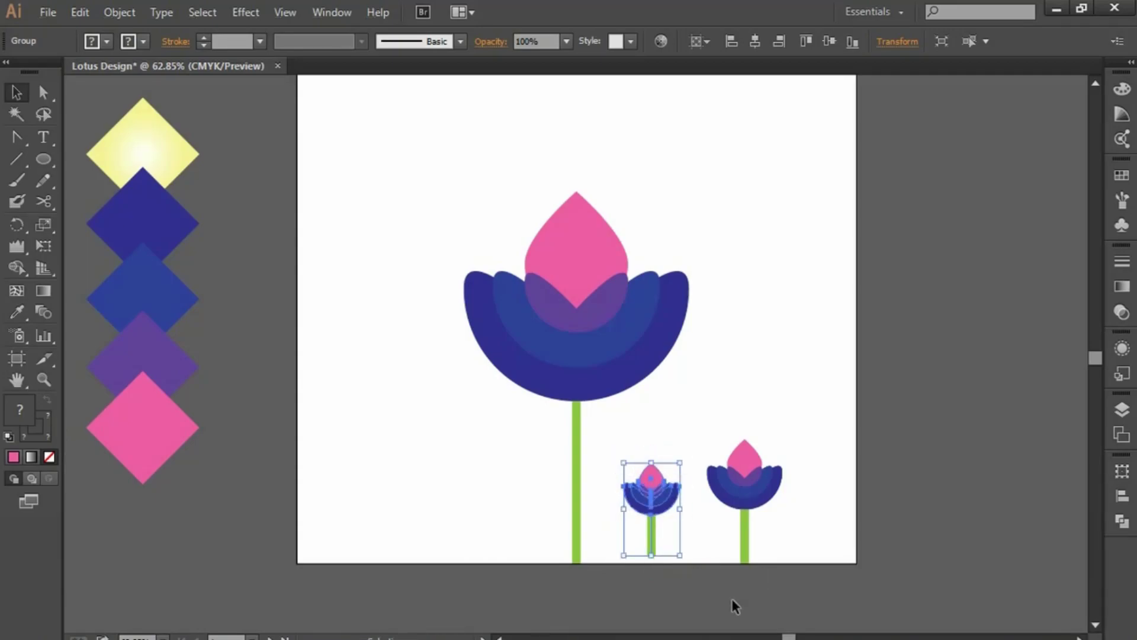
key("shift+Down")
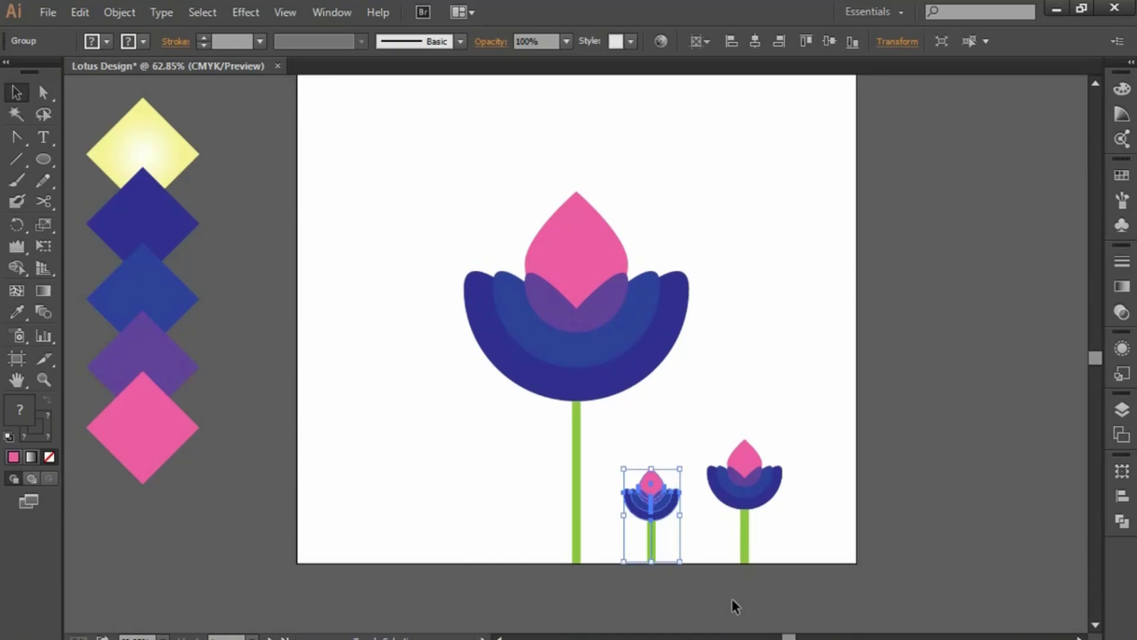
key("Down")
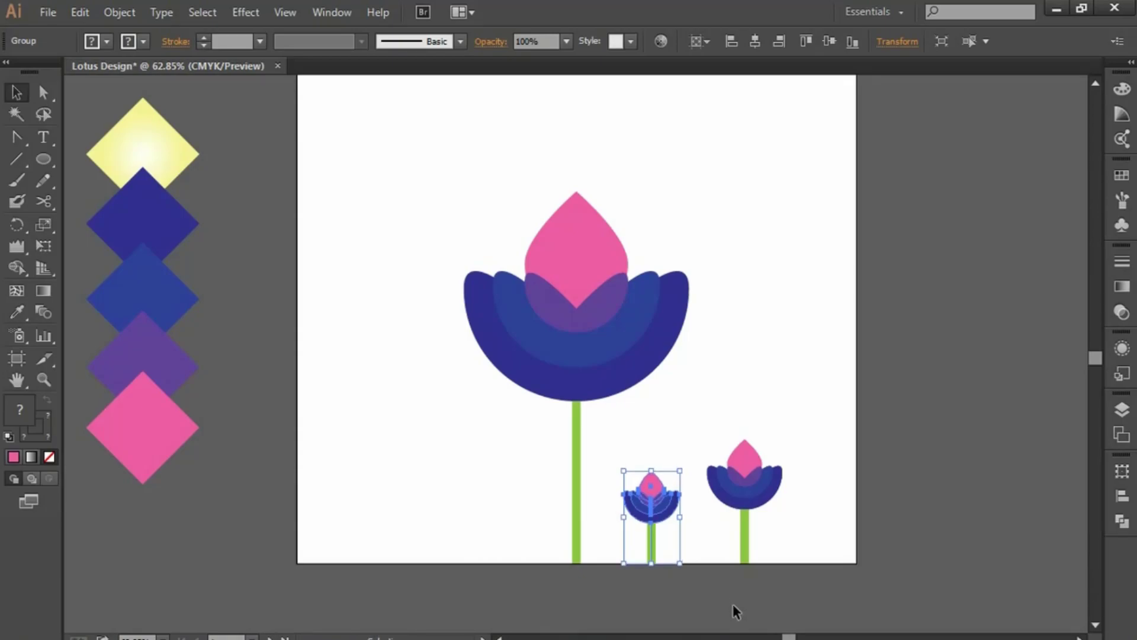
left_click(710, 588)
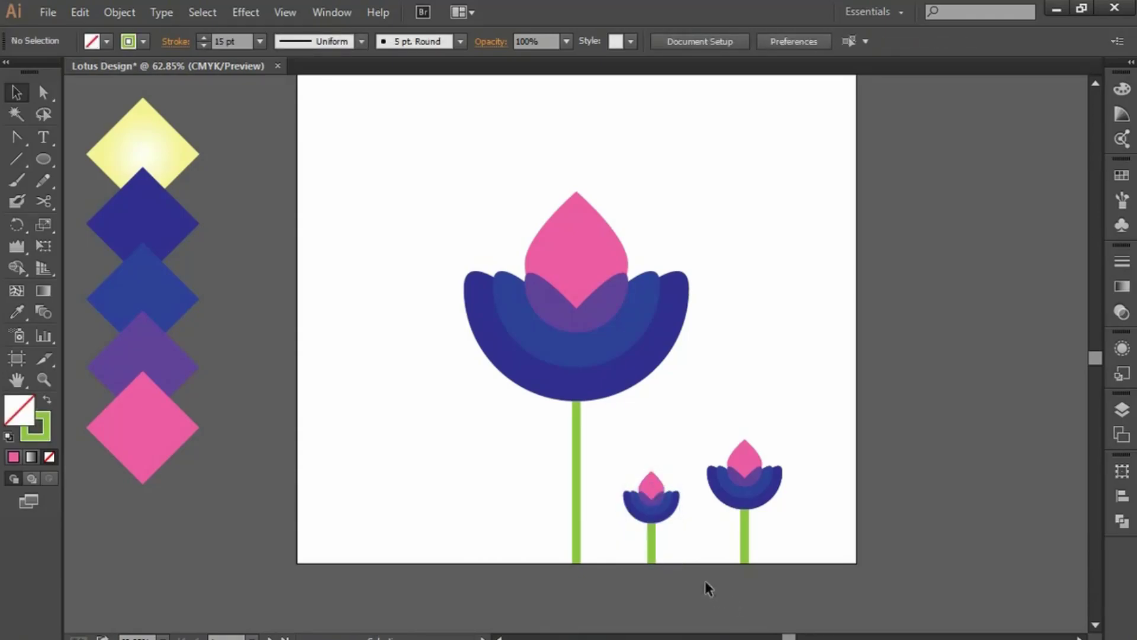
Step: Enlarge the right lotus, nudge the tiniest lotus right, and copy it
left_click(748, 499)
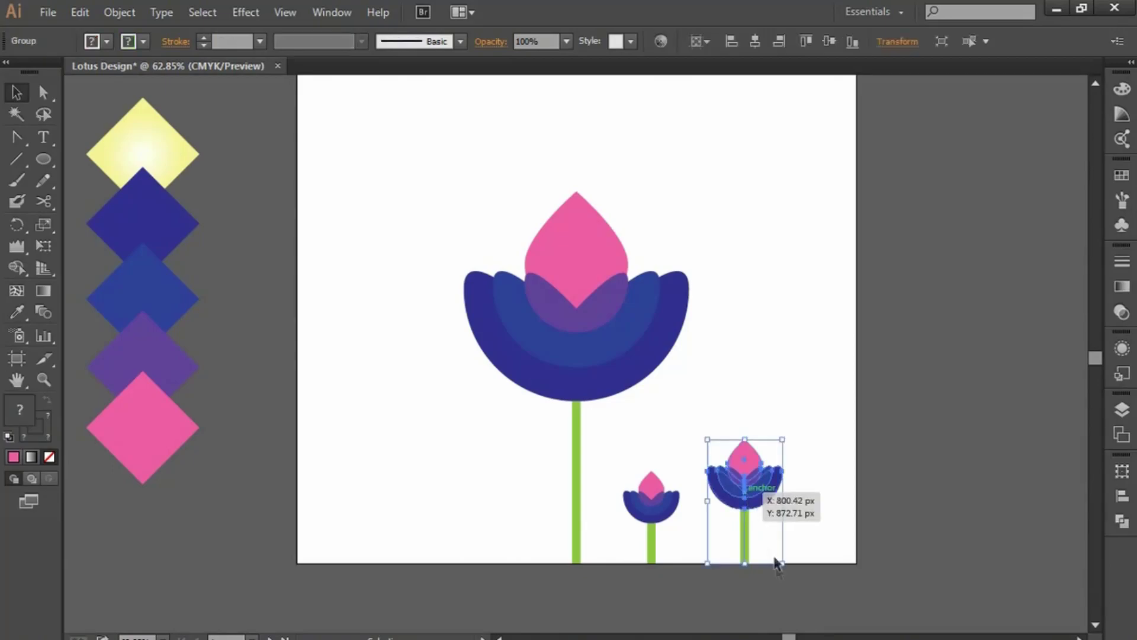
mouse_move(782, 563)
left_mouse_down()
mouse_move(795, 586)
mouse_move(852, 592)
left_mouse_up()
left_click(669, 536)
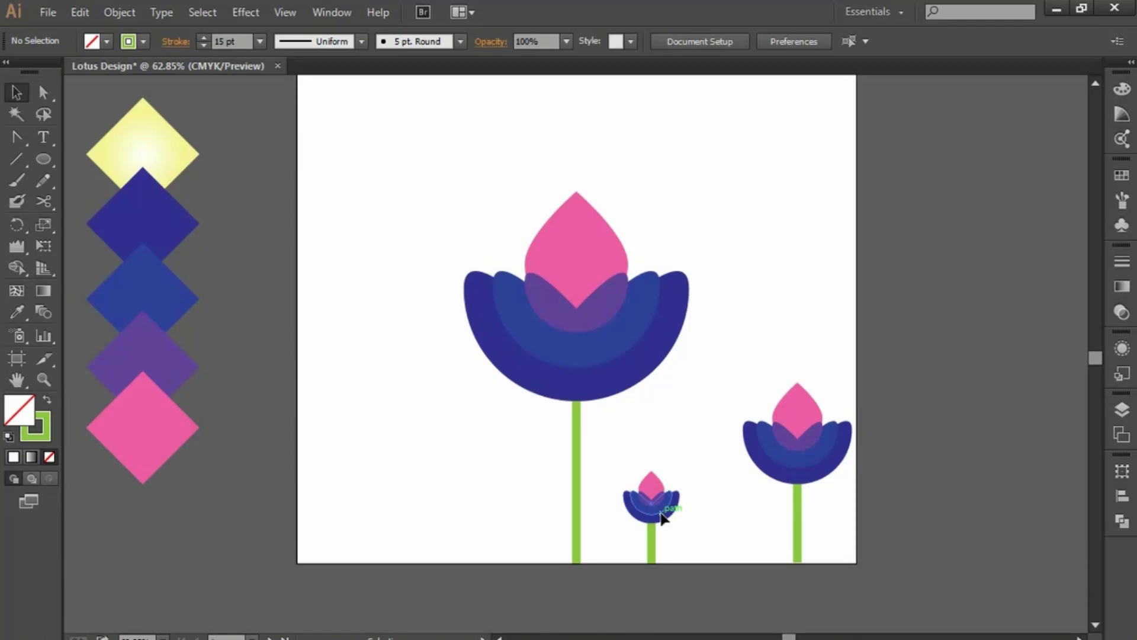
left_click(662, 519)
key("shift+Right")
key("shift+Right")
key("shift+Right")
key("shift+Right")
key("shift+Right")
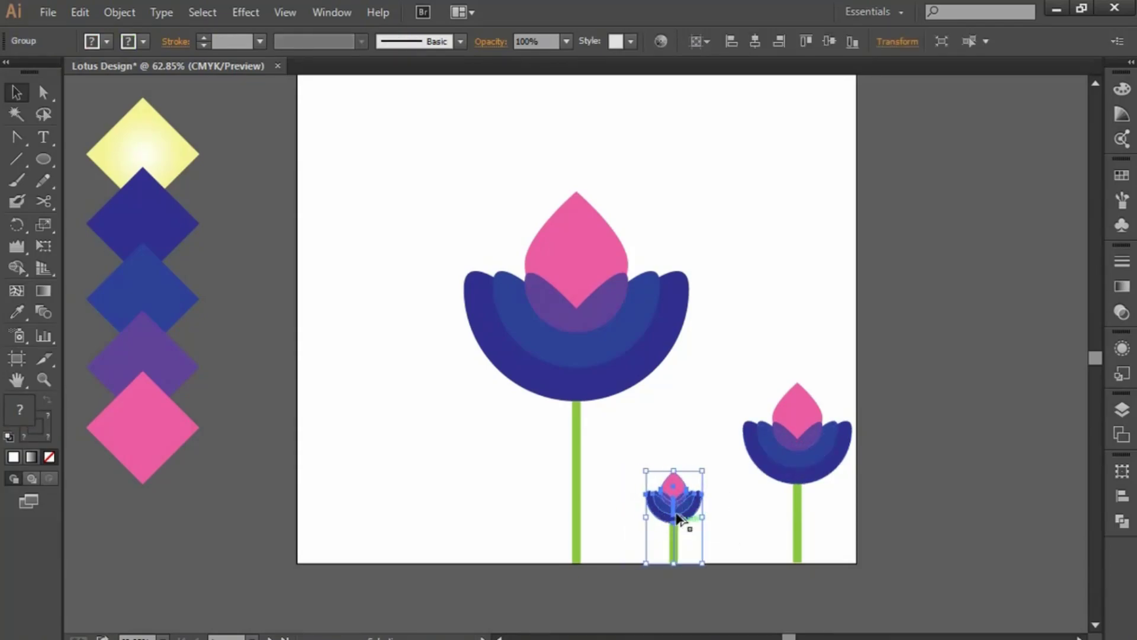
left_click(106, 13)
left_click(112, 95)
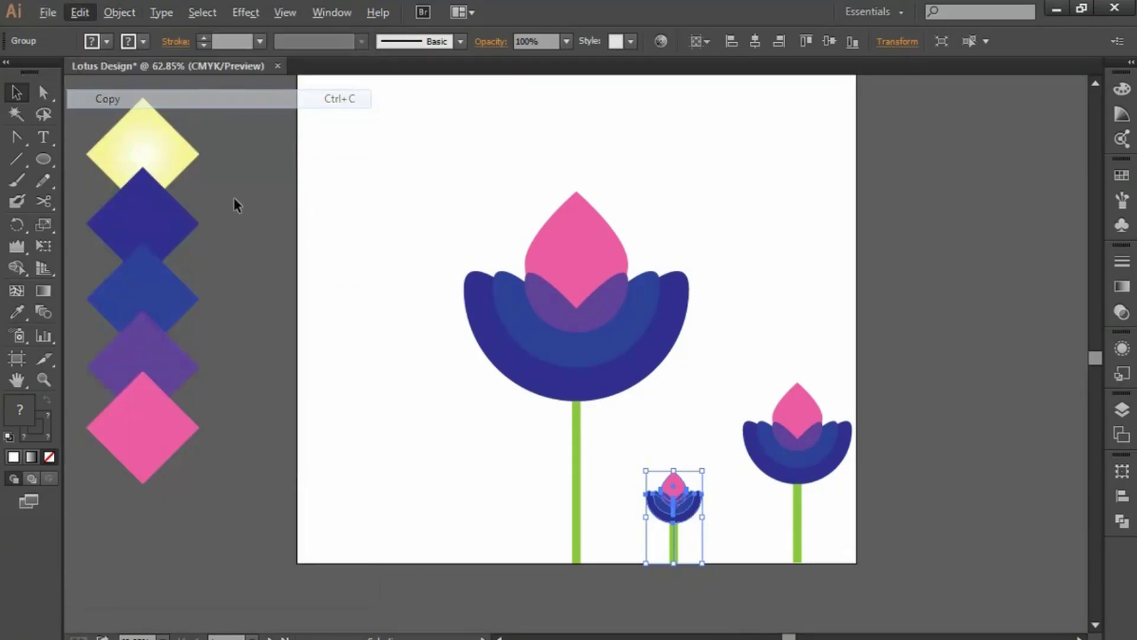
Step: Paste a small lotus copy to the left of the big lotus and shrink it
left_click(80, 12)
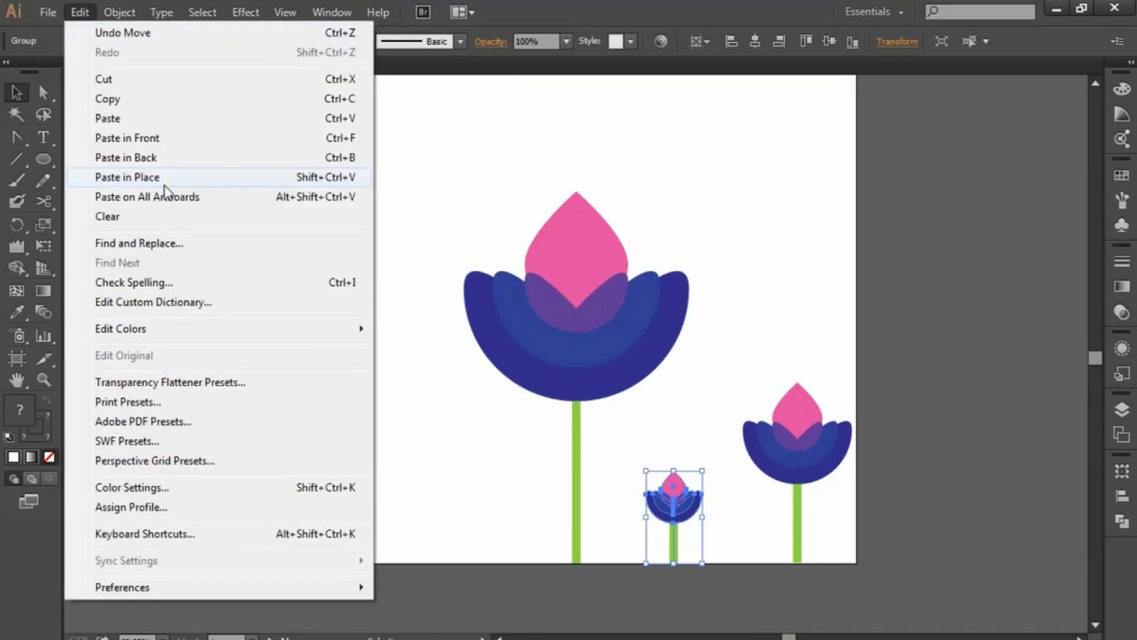
left_click(158, 139)
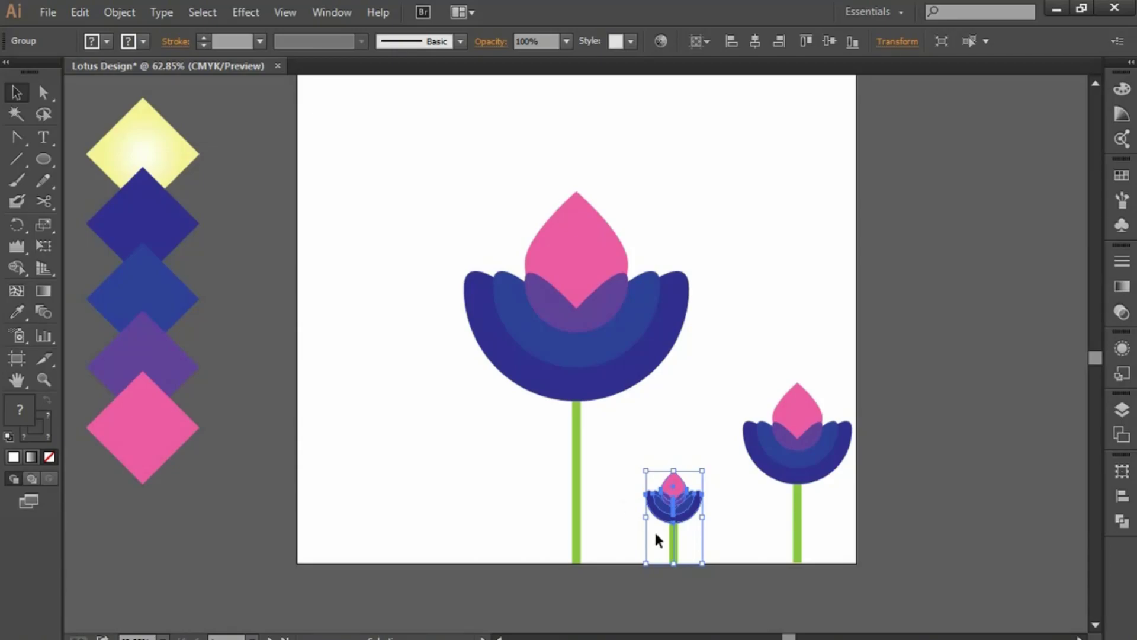
mouse_move(681, 506)
left_mouse_down()
mouse_move(471, 492)
mouse_move(479, 508)
mouse_move(496, 503)
left_mouse_up()
left_click_drag(510, 560, 511, 563)
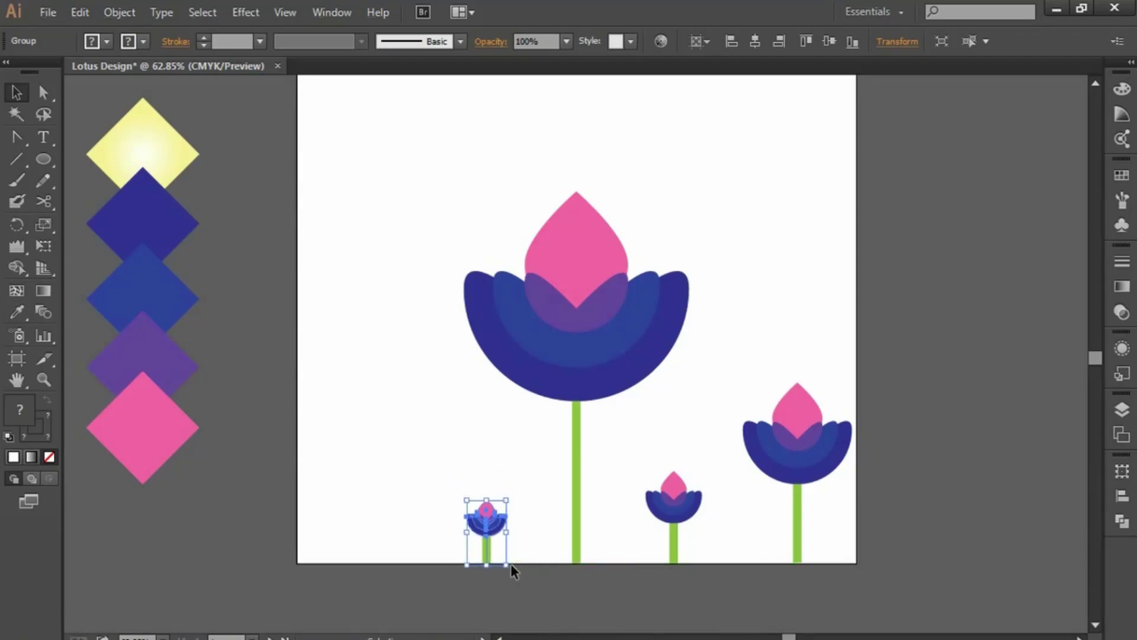
left_click(535, 618)
left_click(495, 529)
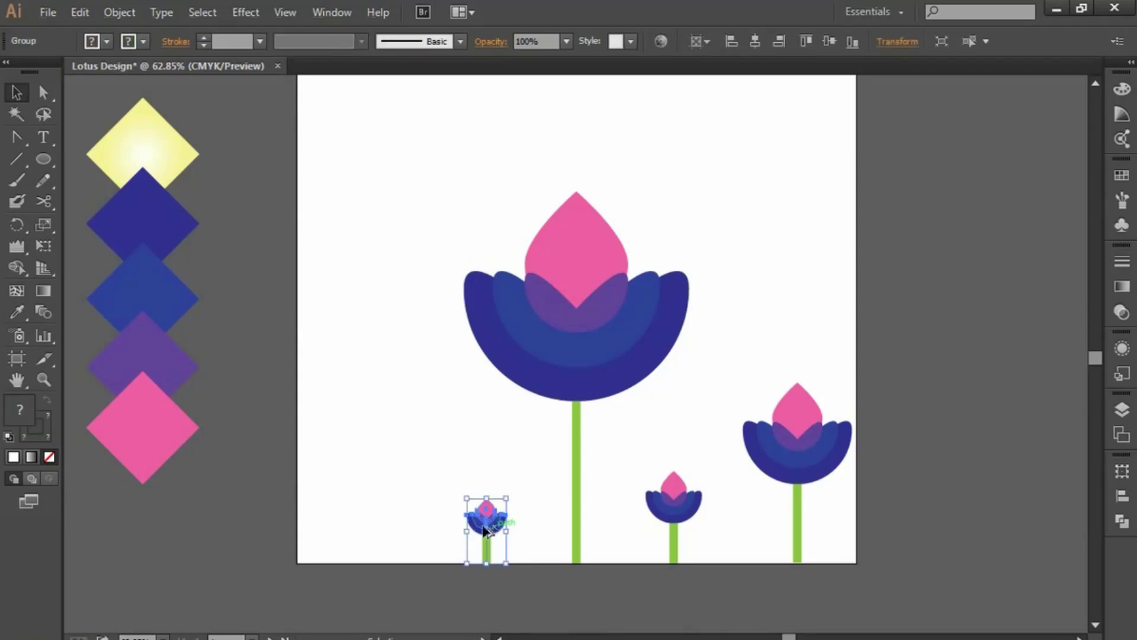
left_click_drag(494, 529, 378, 519)
key("ctrl+z")
Step: Paste another small lotus copy and place it further left near the page edge
left_click(80, 13)
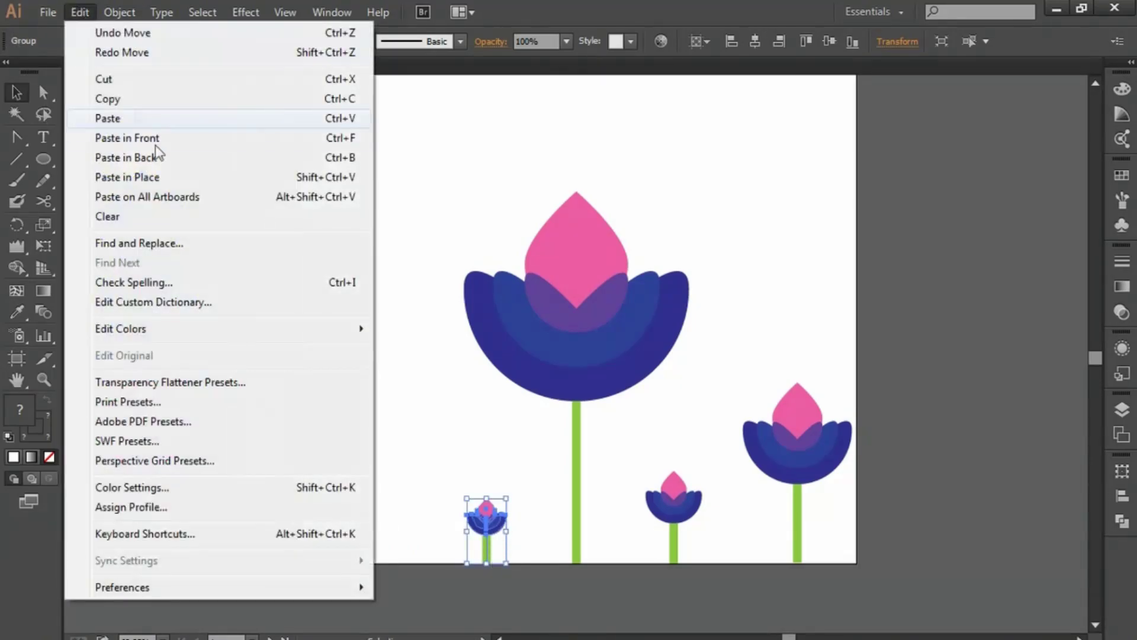
left_click(154, 143)
left_click_drag(487, 528, 342, 514)
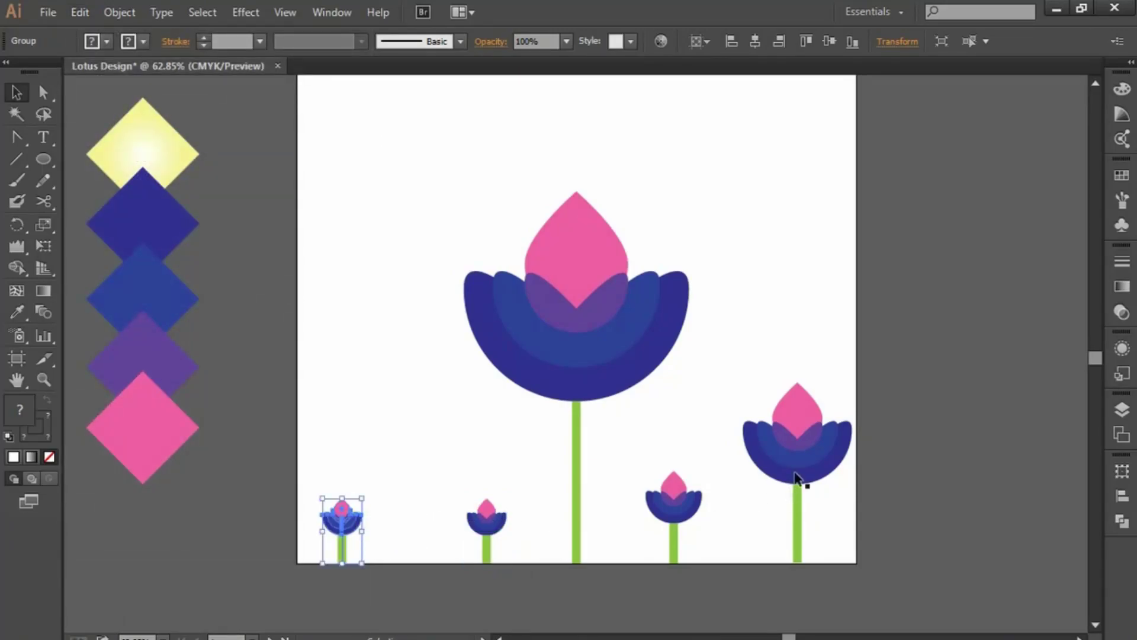
Step: Paste a copy of the right lotus between the two tiny left flowers and scale it up
left_click(804, 462)
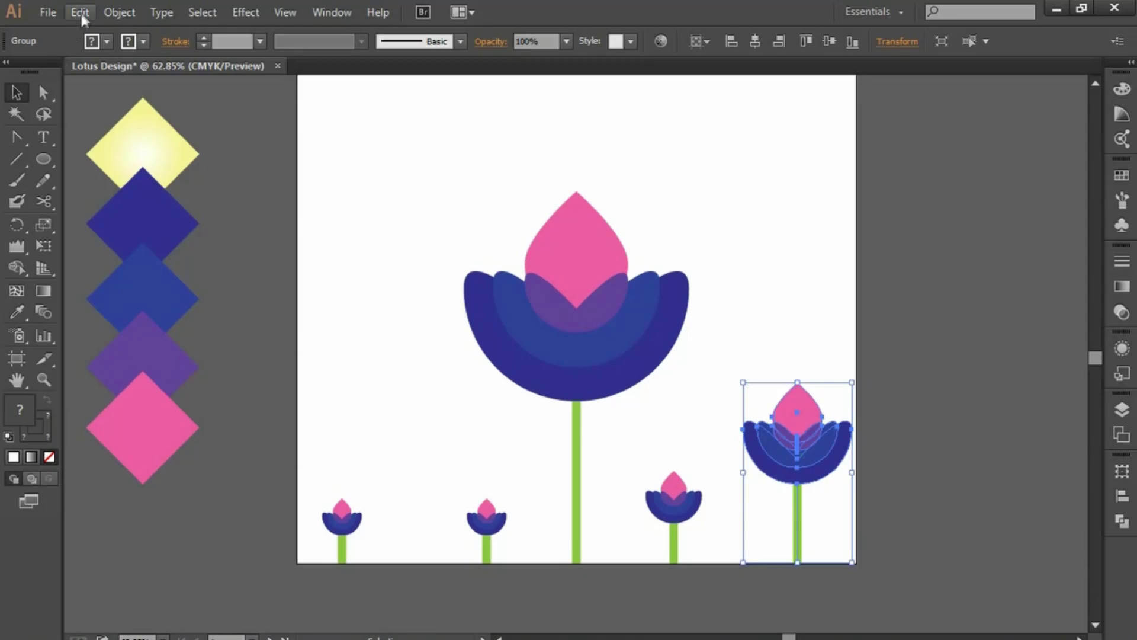
left_click(80, 12)
left_click(125, 99)
left_click(80, 12)
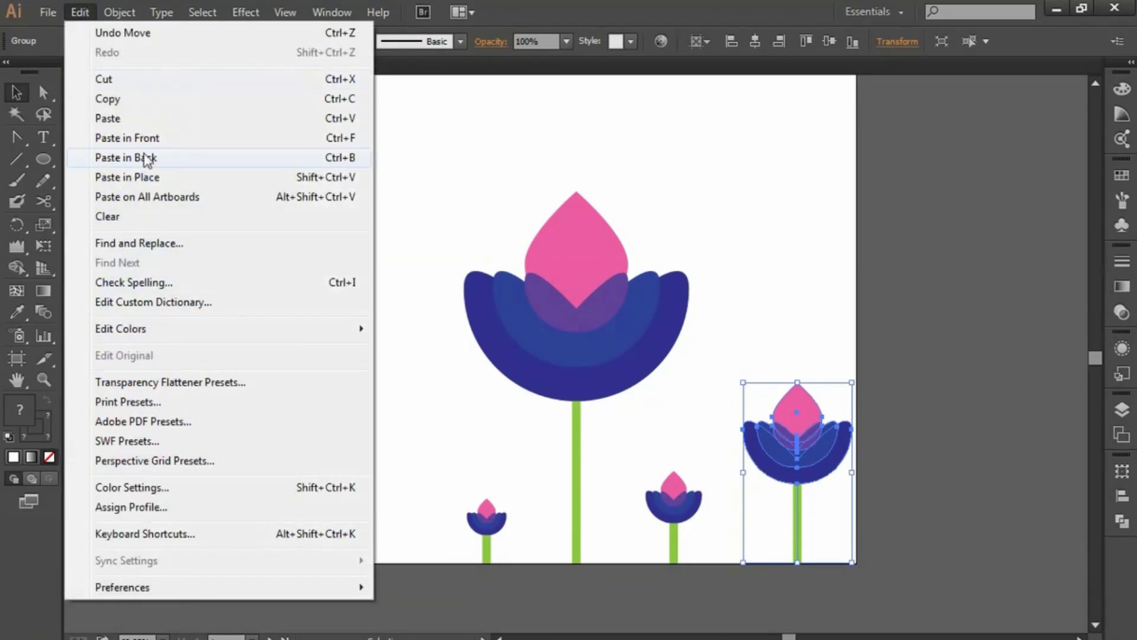
left_click(153, 139)
left_click_drag(796, 463, 426, 460)
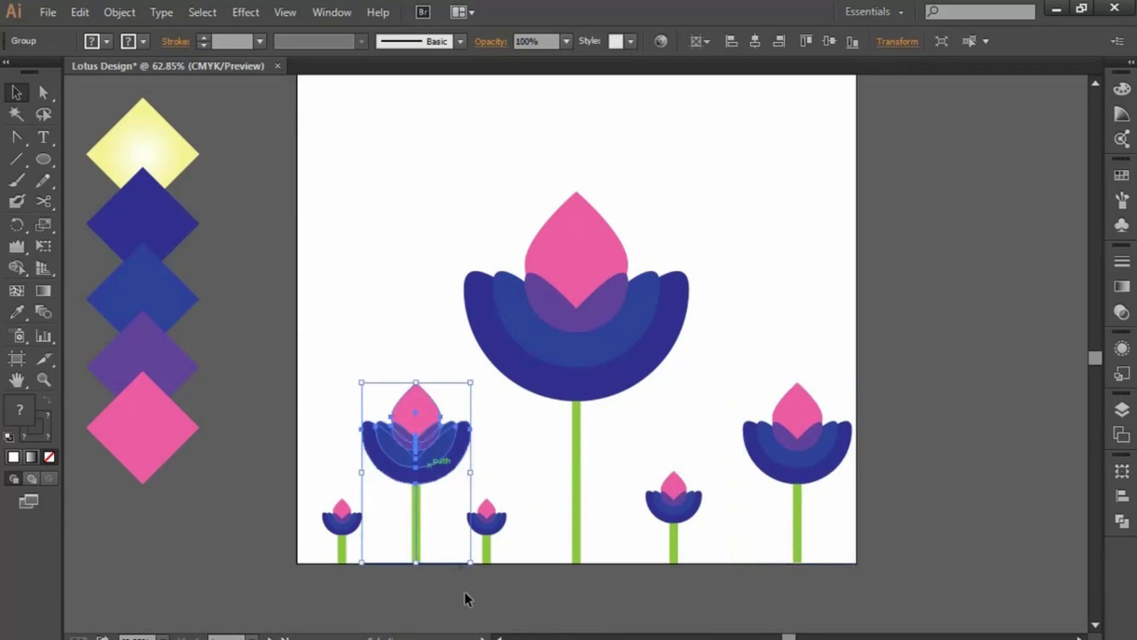
left_click(480, 606)
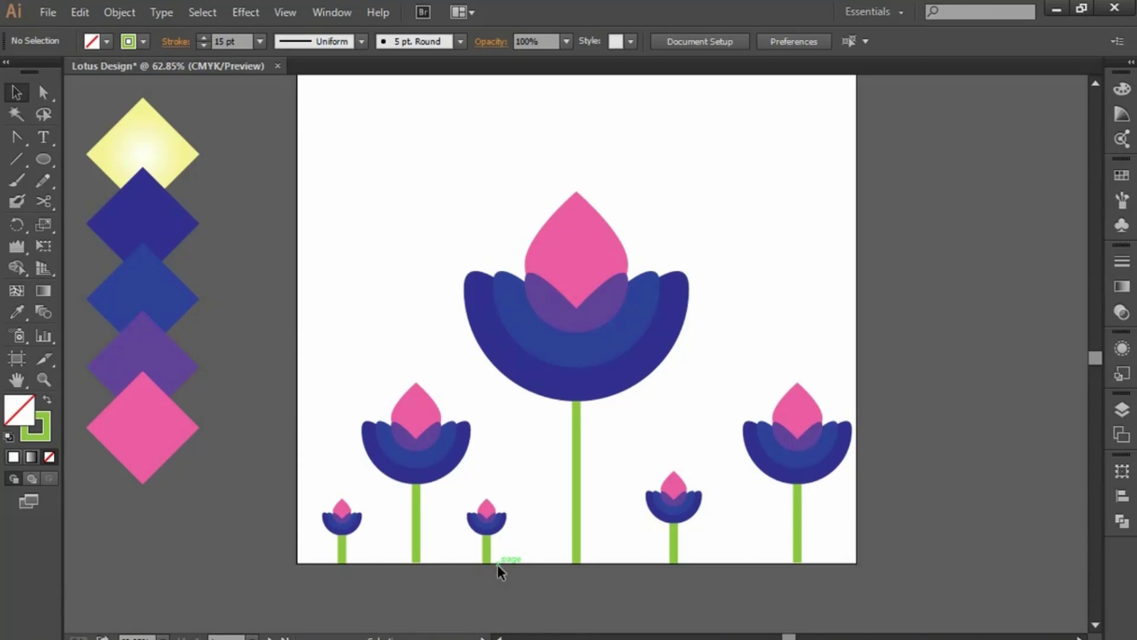
left_click(422, 470)
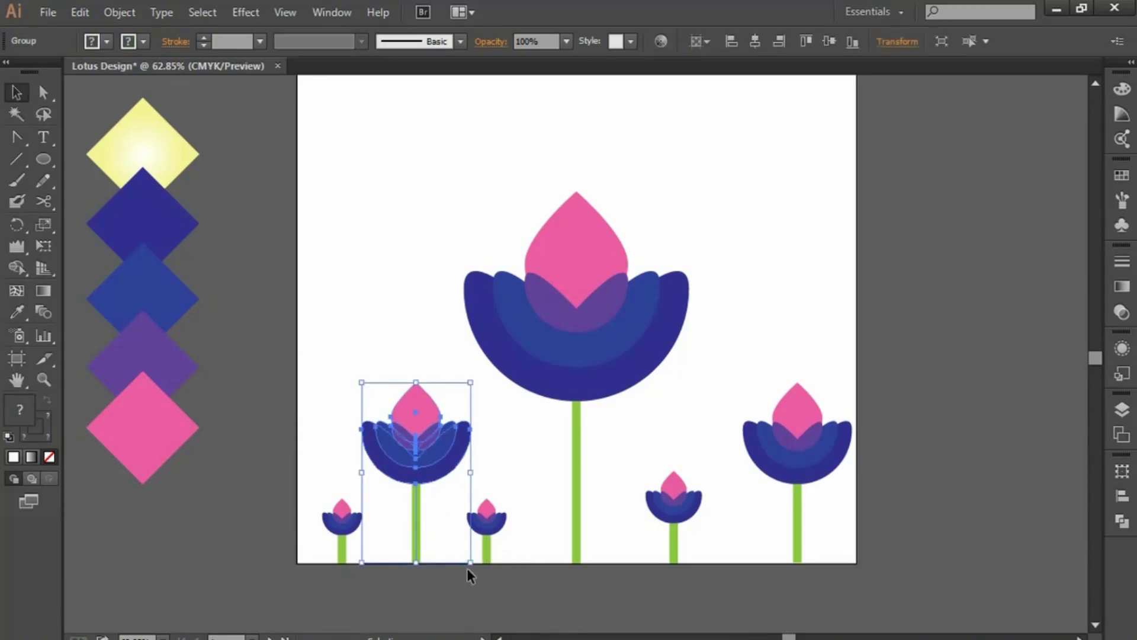
left_click_drag(472, 568, 499, 597)
left_click(538, 589)
Step: Ungroup the enlarged left lotus and drag its stem's bottom anchor up to the artboard edge
left_click(417, 581)
key("ctrl")
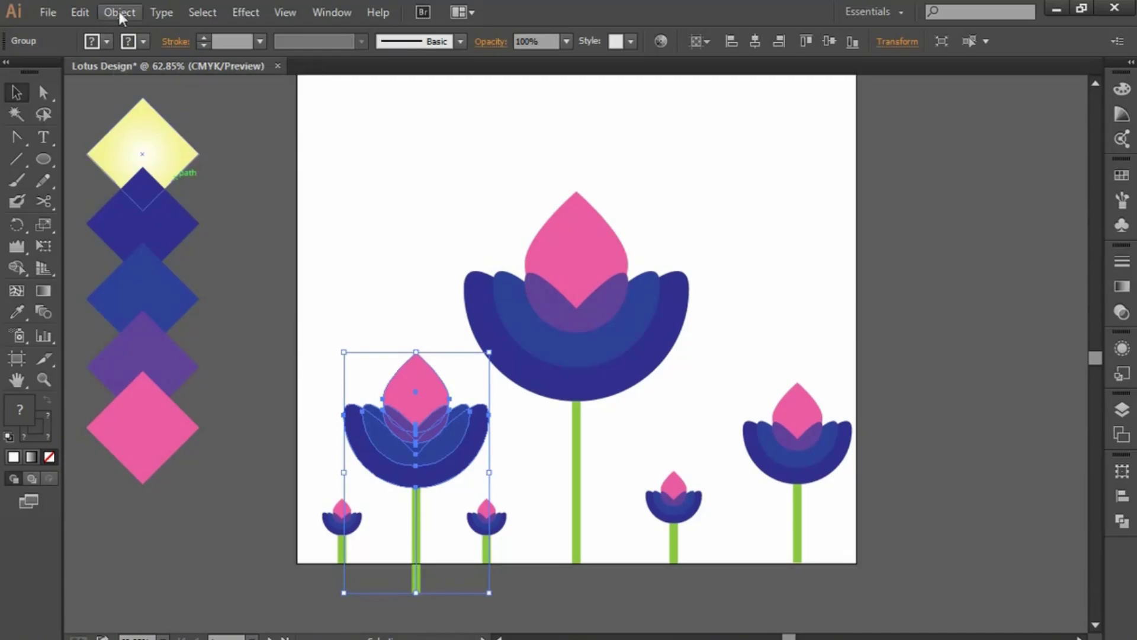
left_click(119, 11)
left_click(167, 100)
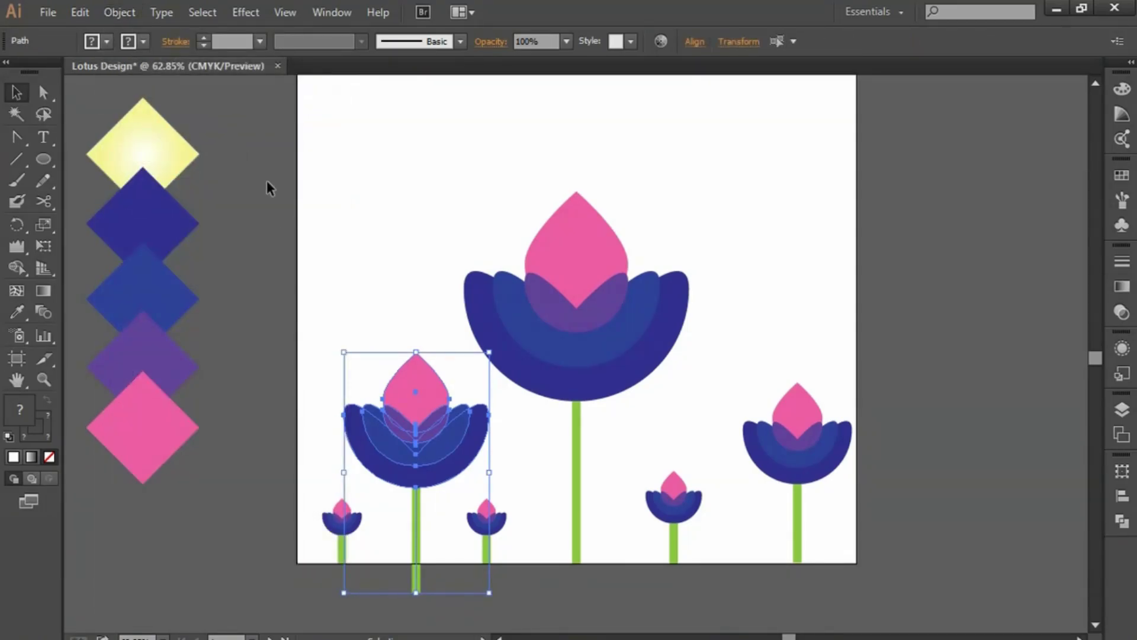
left_click(402, 570)
left_click(418, 580)
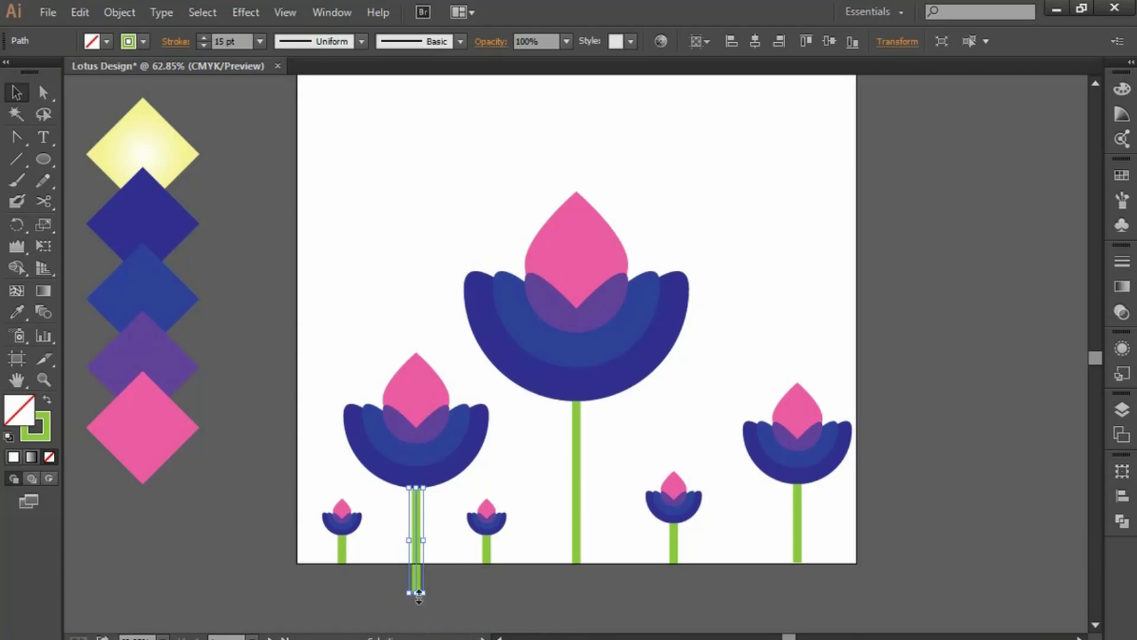
left_click_drag(419, 592, 417, 562)
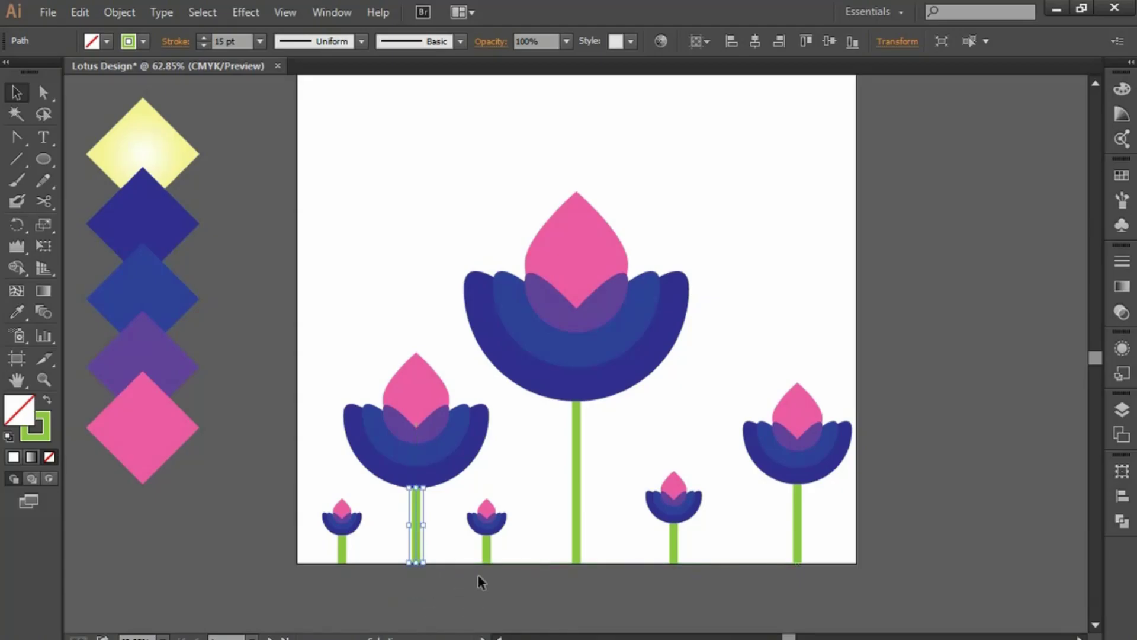
left_click(472, 570)
Step: Align the stem's bottom point exactly with the artboard edge, then bring the whole artboard into view
left_click(431, 578, "ctrl")
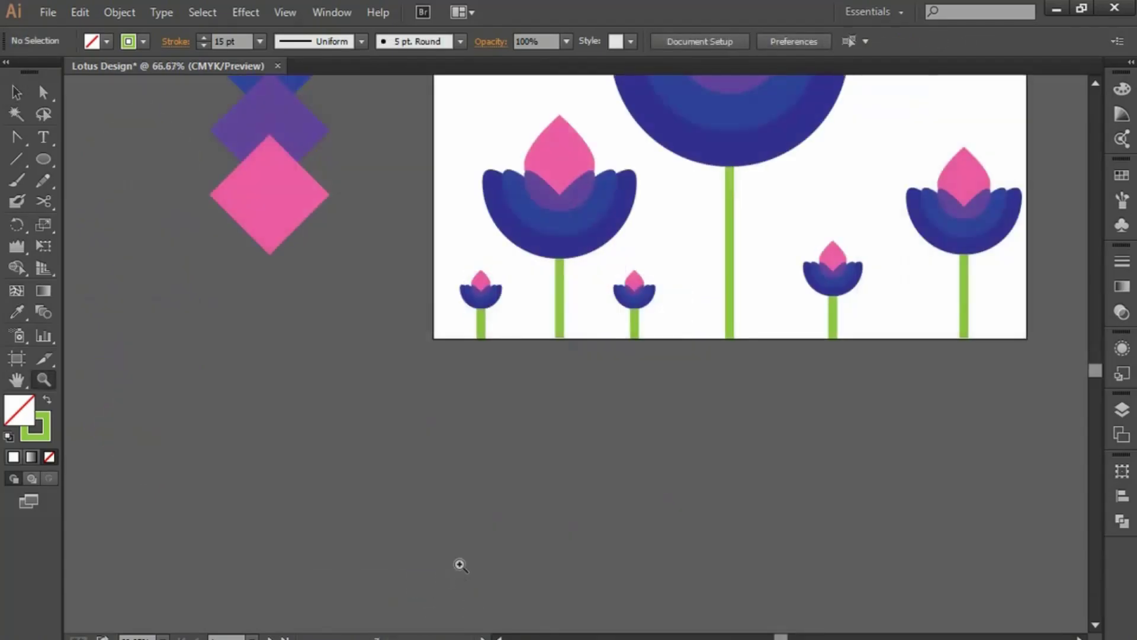
left_click(564, 323)
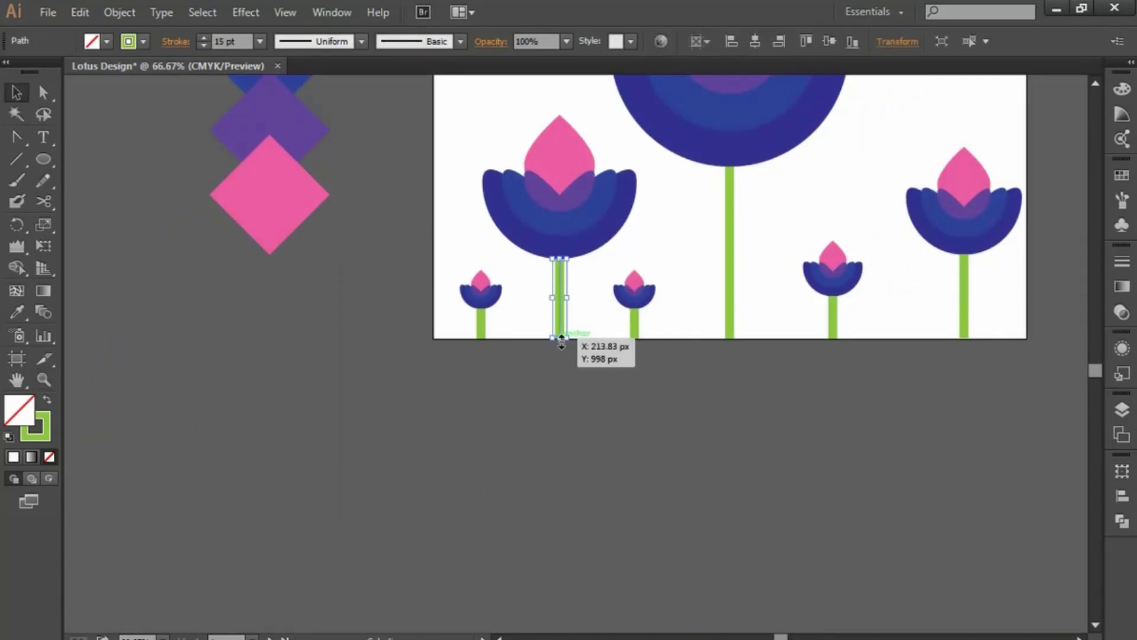
left_click_drag(561, 339, 562, 344)
left_click(595, 385)
key("ctrl+minus")
key("ctrl+minus")
mouse_move(595, 382)
left_mouse_down()
mouse_move(432, 496)
mouse_move(457, 500)
left_mouse_up()
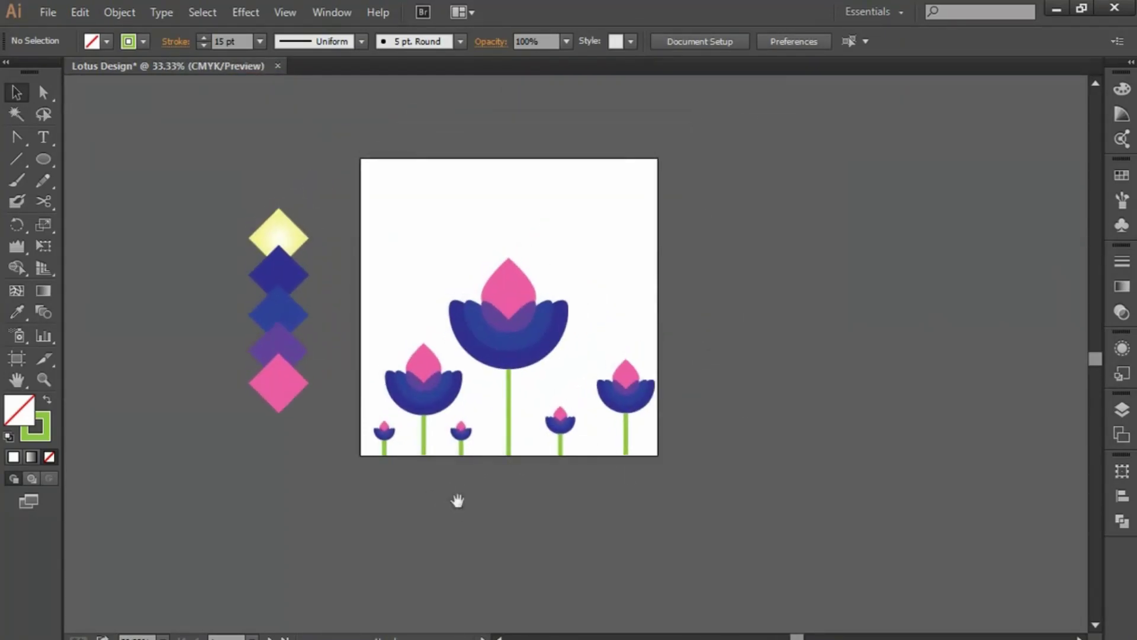
scroll(461, 508, "up", 3)
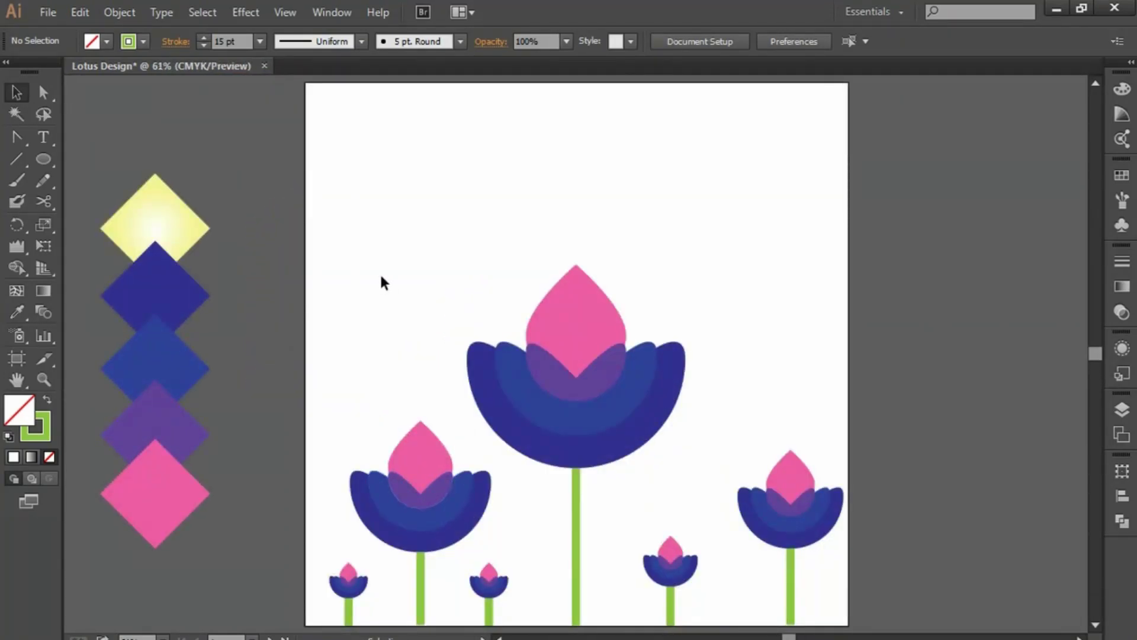
left_click(42, 159)
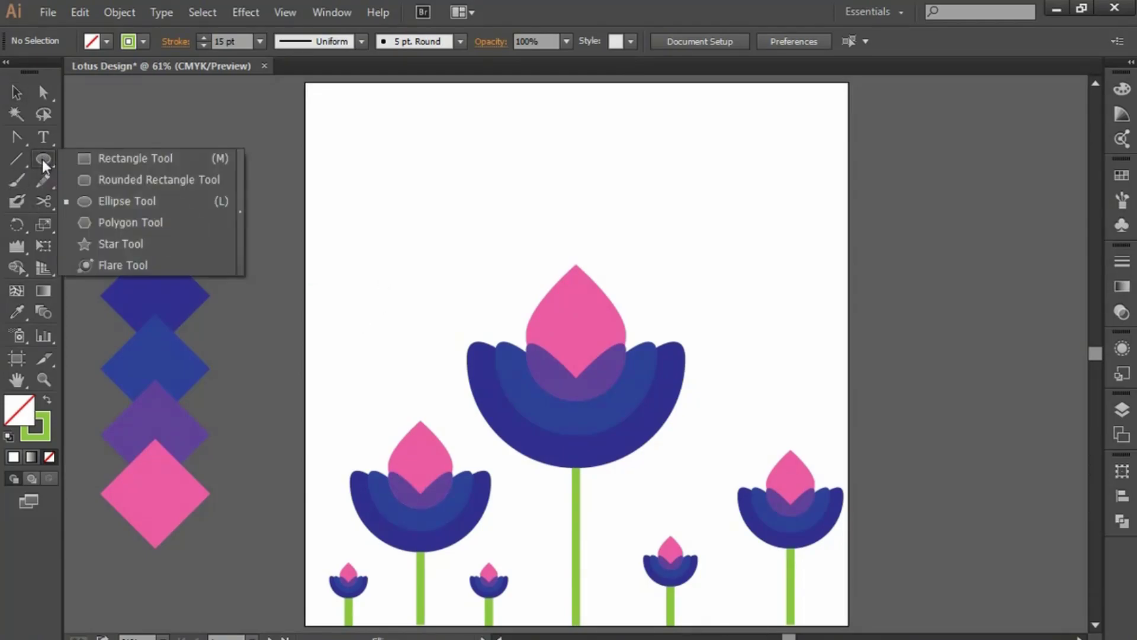
Step: Draw an artboard-sized rectangle with no stroke and a black fill
left_click(90, 158)
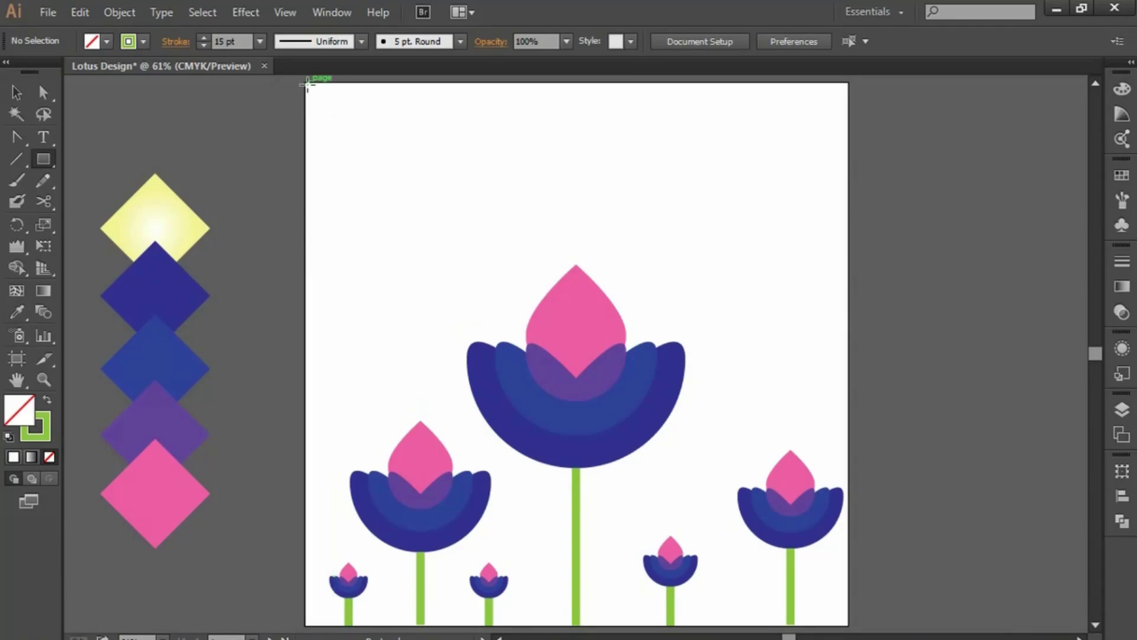
left_click_drag(305, 83, 847, 628)
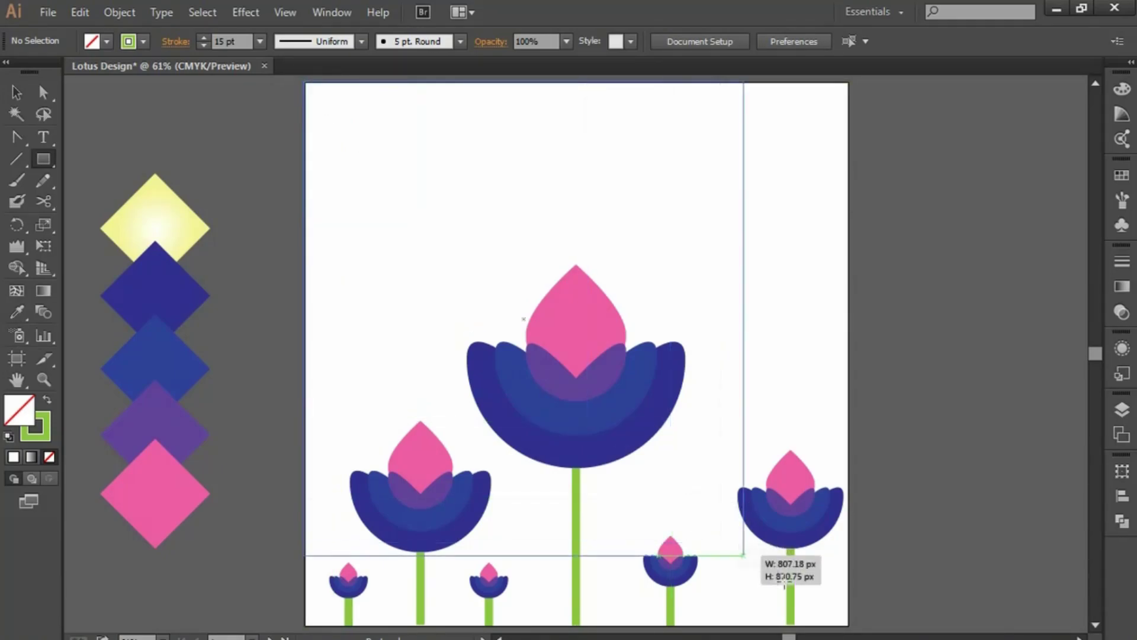
left_click_drag(846, 629, 848, 621)
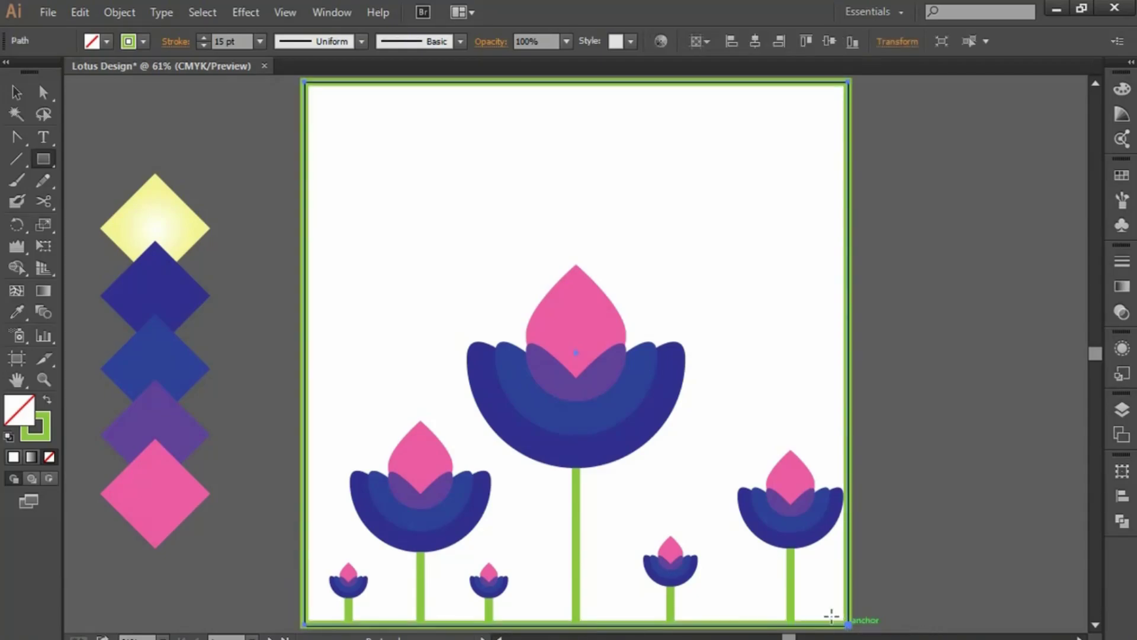
left_click(143, 41)
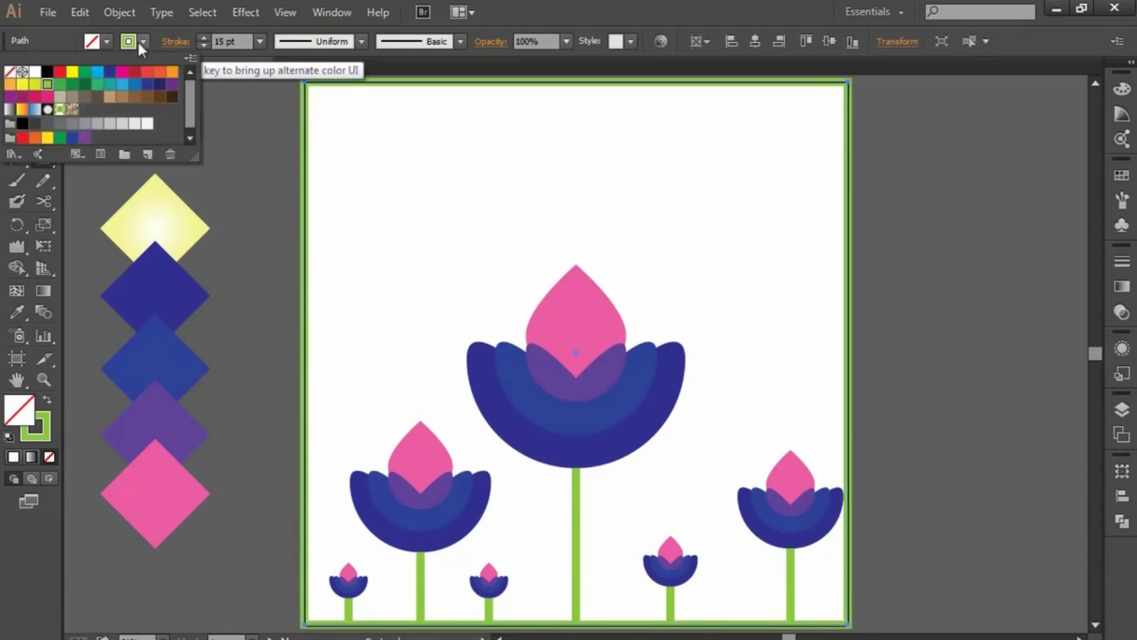
left_click(10, 72)
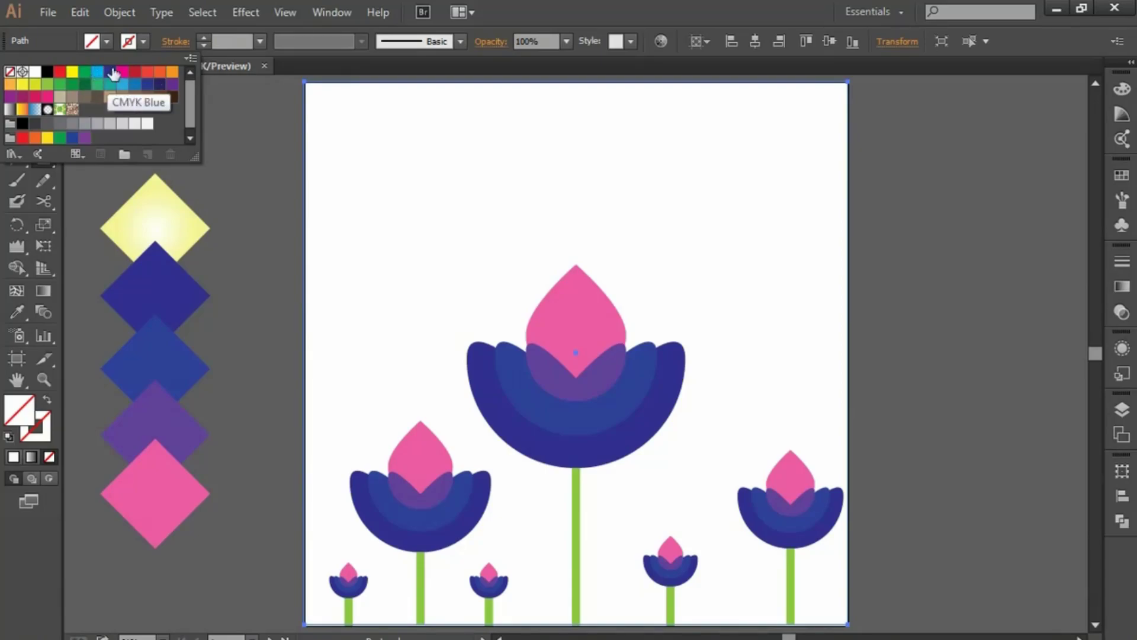
left_click(107, 41)
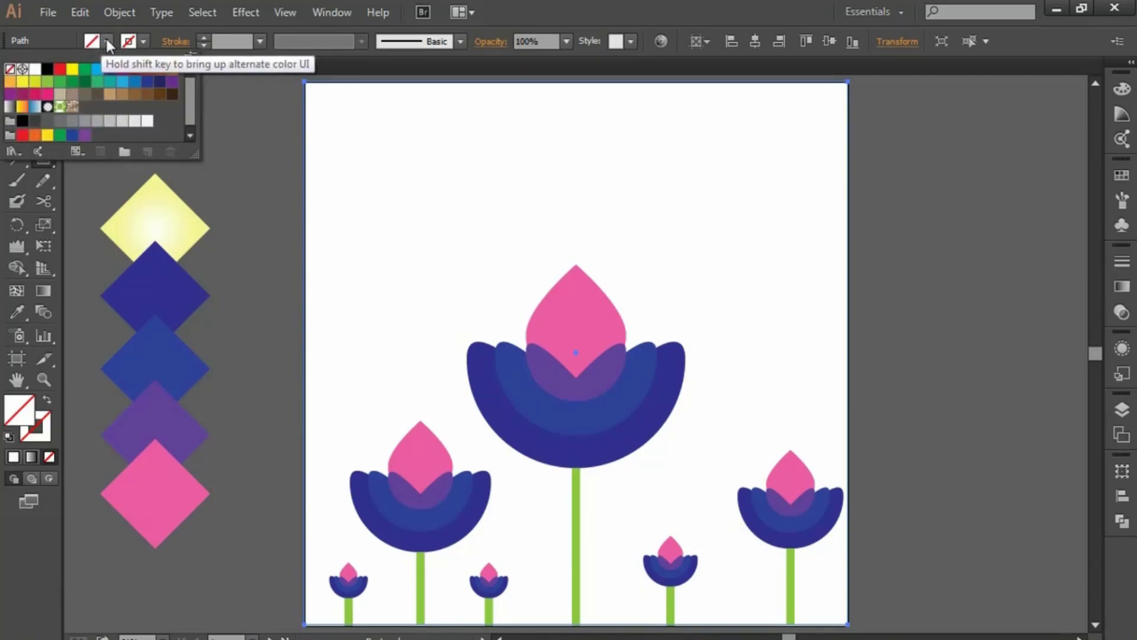
left_click(47, 69)
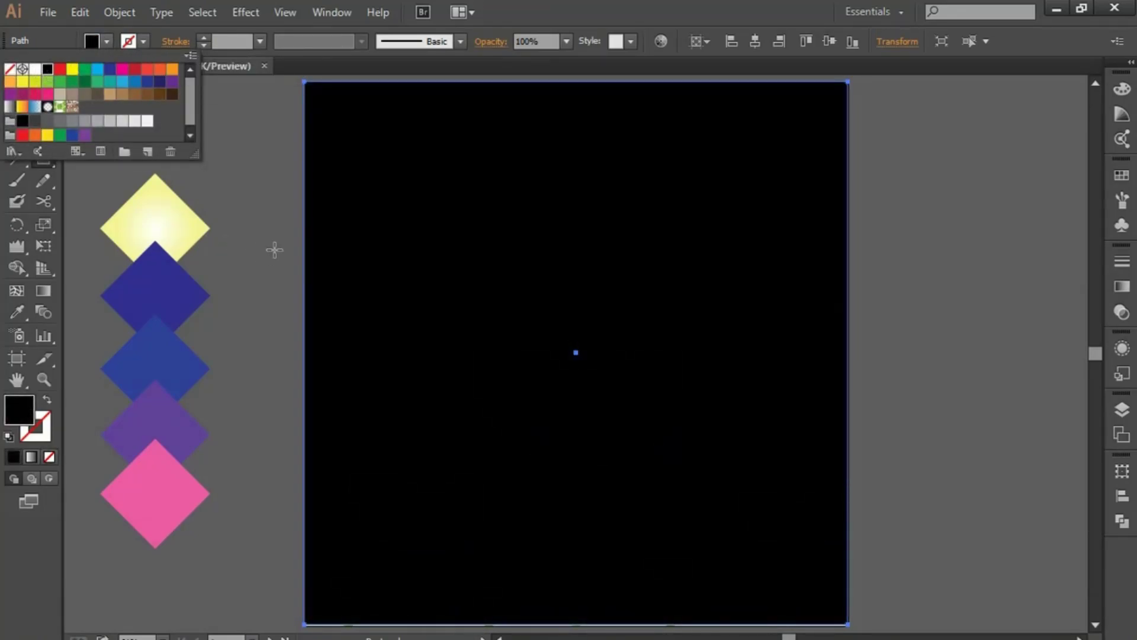
Step: Send the rectangle behind the lotuses and fill it with the yellow radial gradient from the diamond
key("v")
left_click(43, 91)
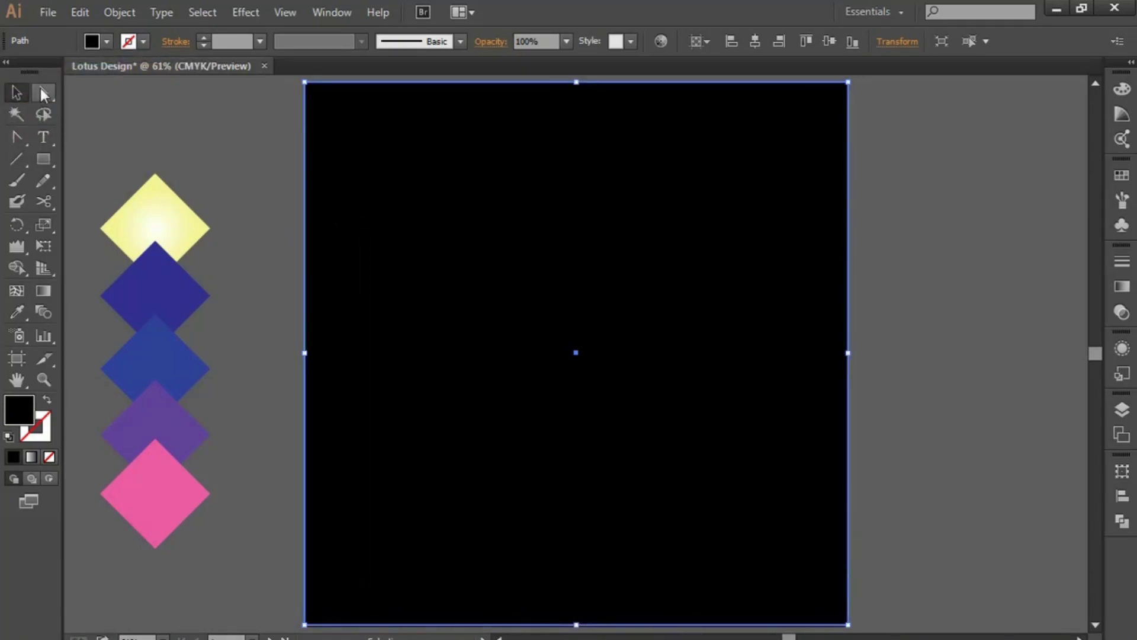
right_click(432, 215)
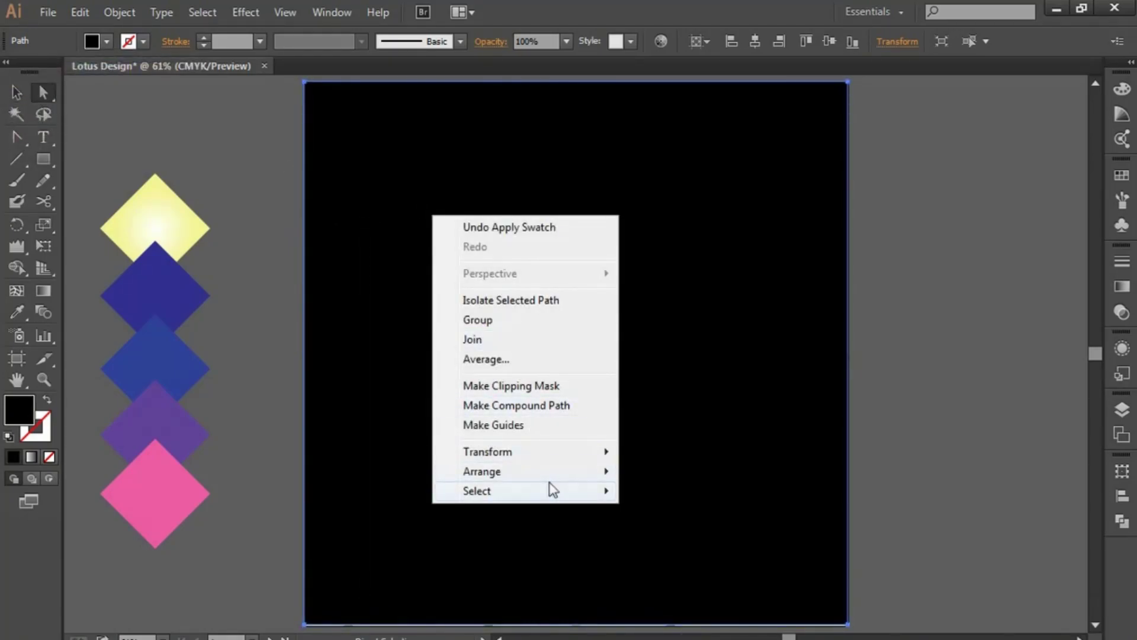
mouse_move(482, 471)
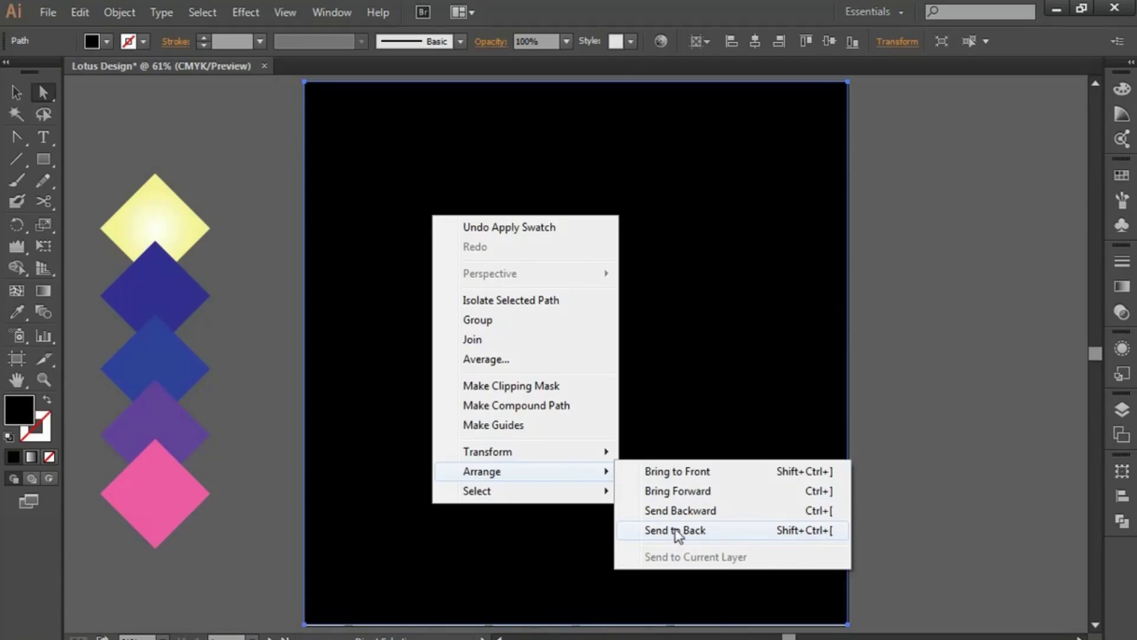
left_click(676, 530)
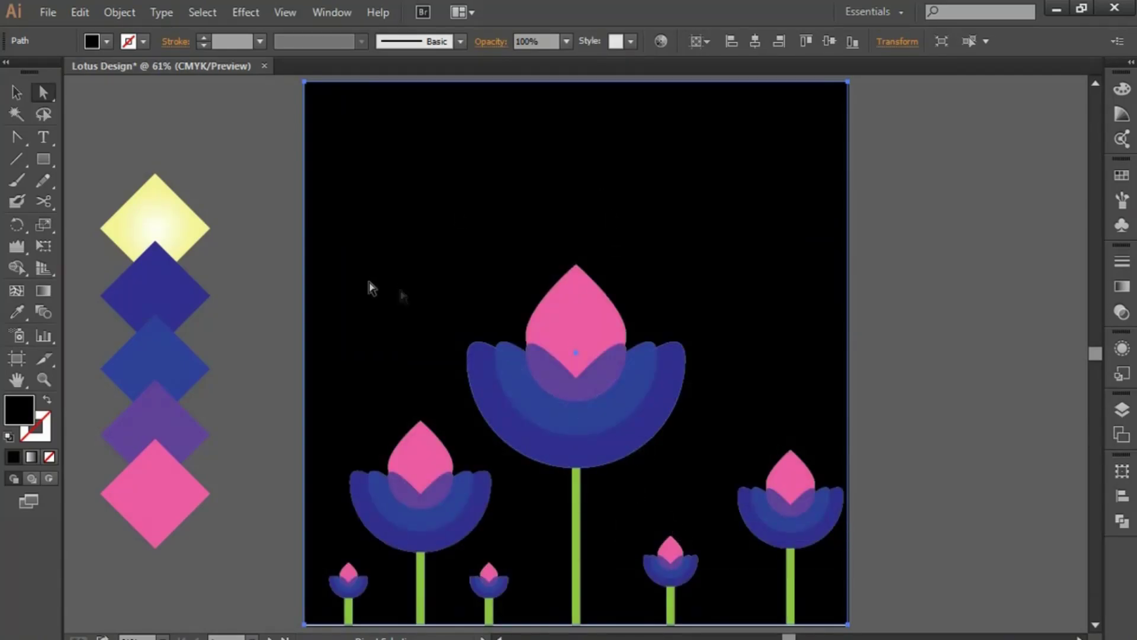
left_click(16, 312)
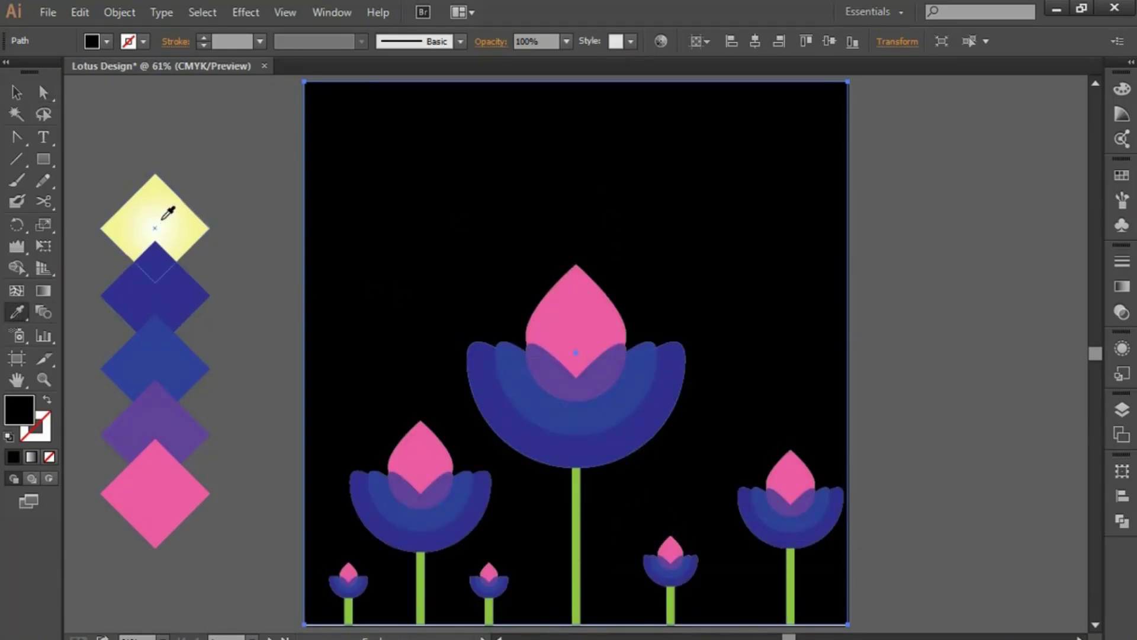
left_click(163, 219)
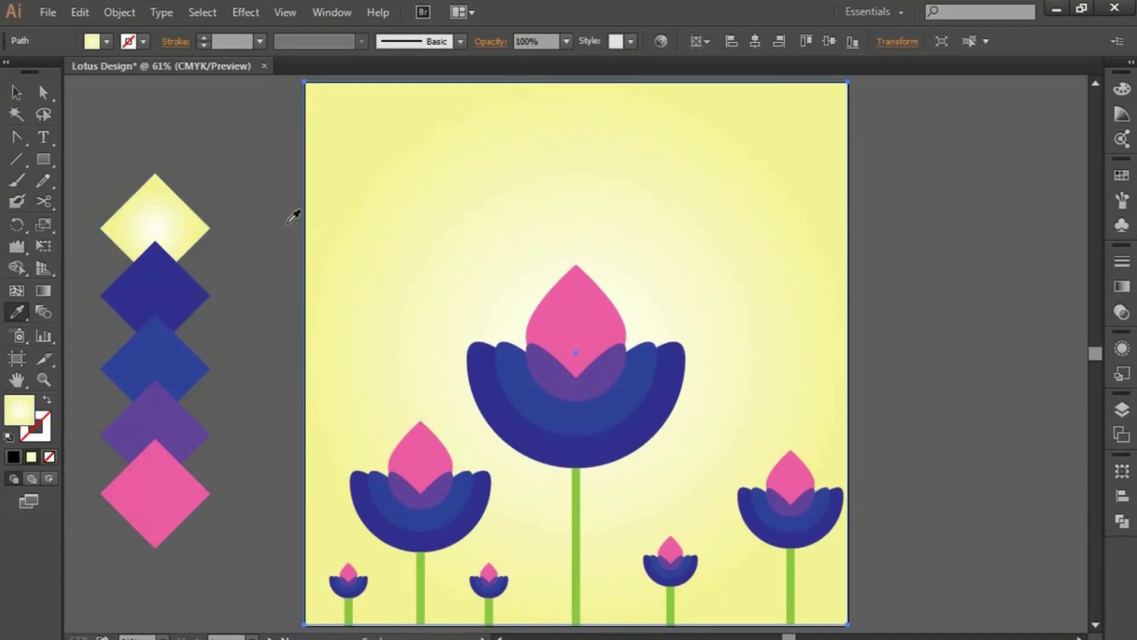
left_click(45, 92)
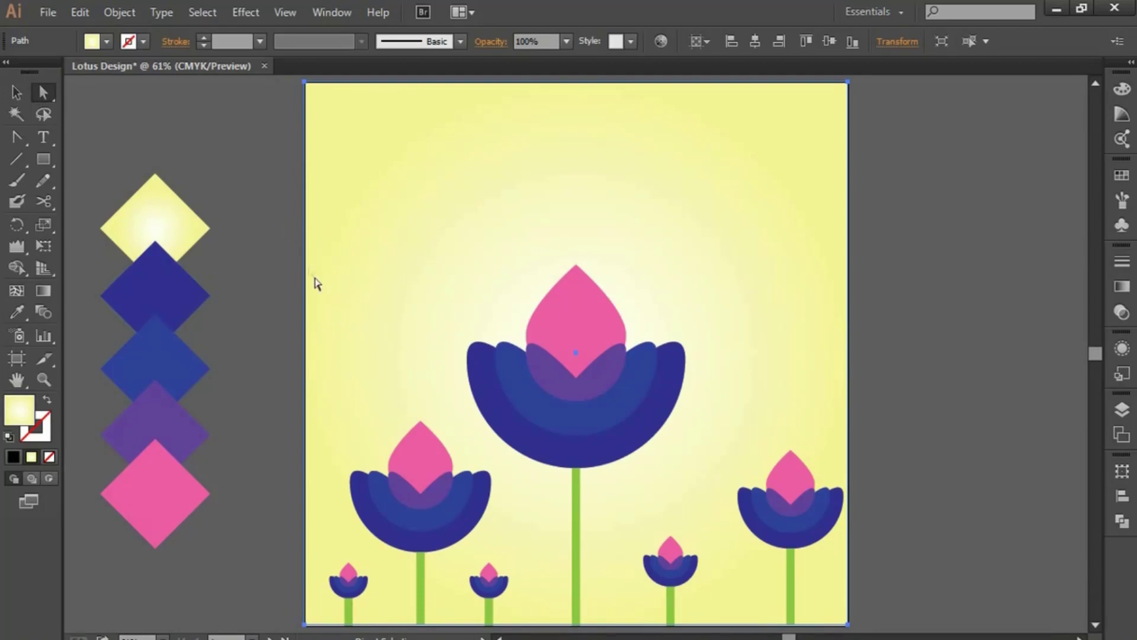
Step: Start a text line above the lotuses and set its font to Raleway
mouse_move(240, 191)
left_mouse_down()
mouse_move(131, 514)
mouse_move(141, 500)
left_mouse_up()
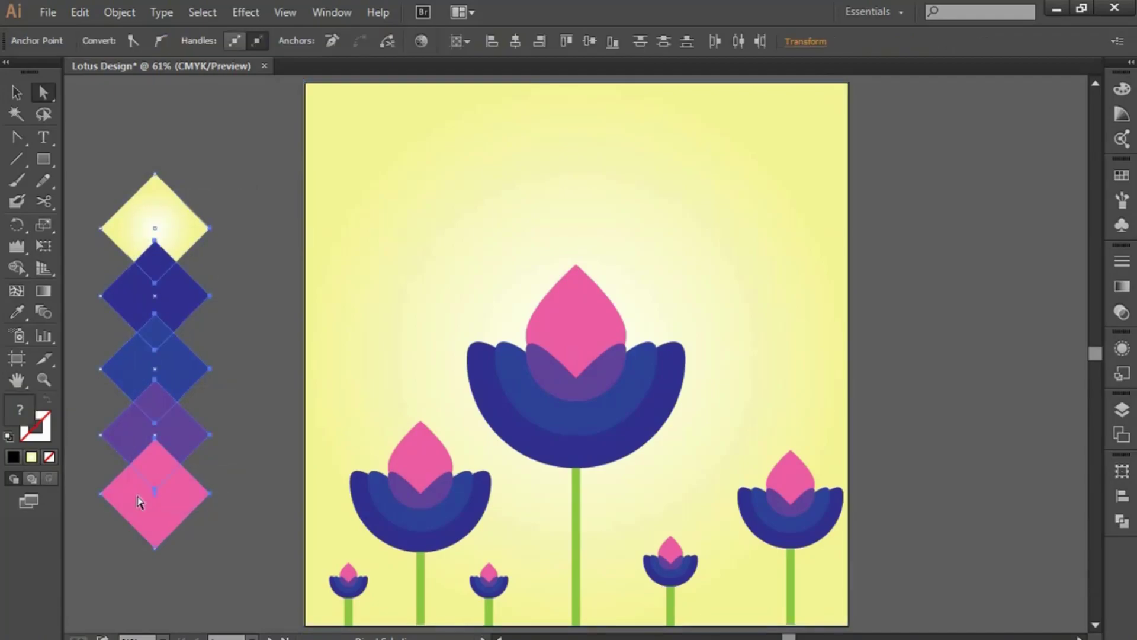
left_click(244, 389)
left_click(43, 138)
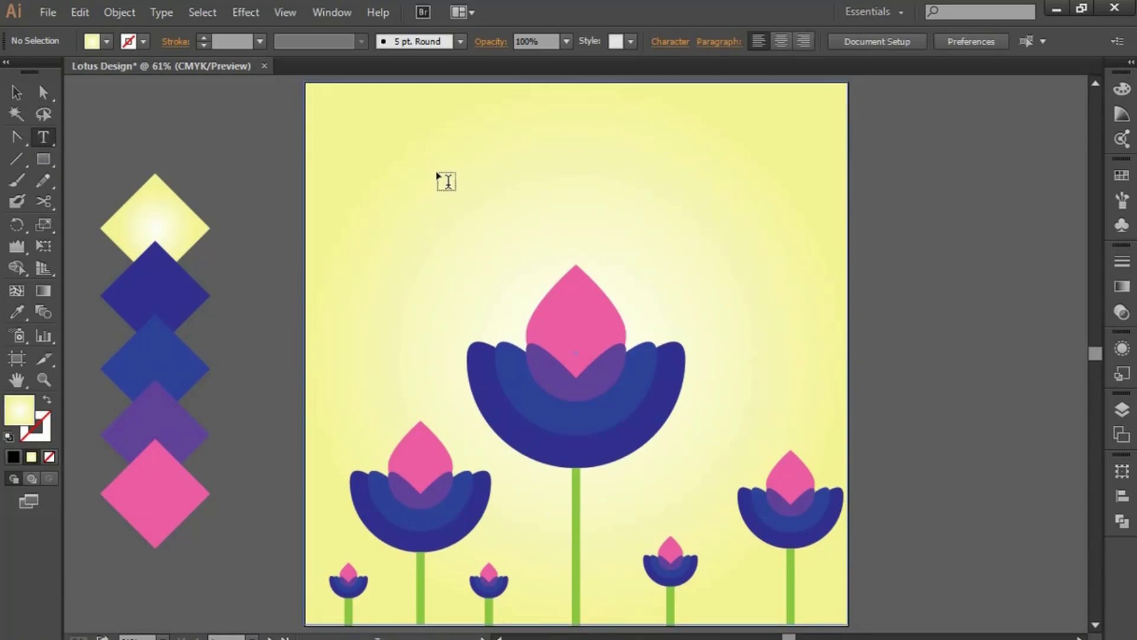
left_click(453, 185)
left_click(646, 41)
type("R")
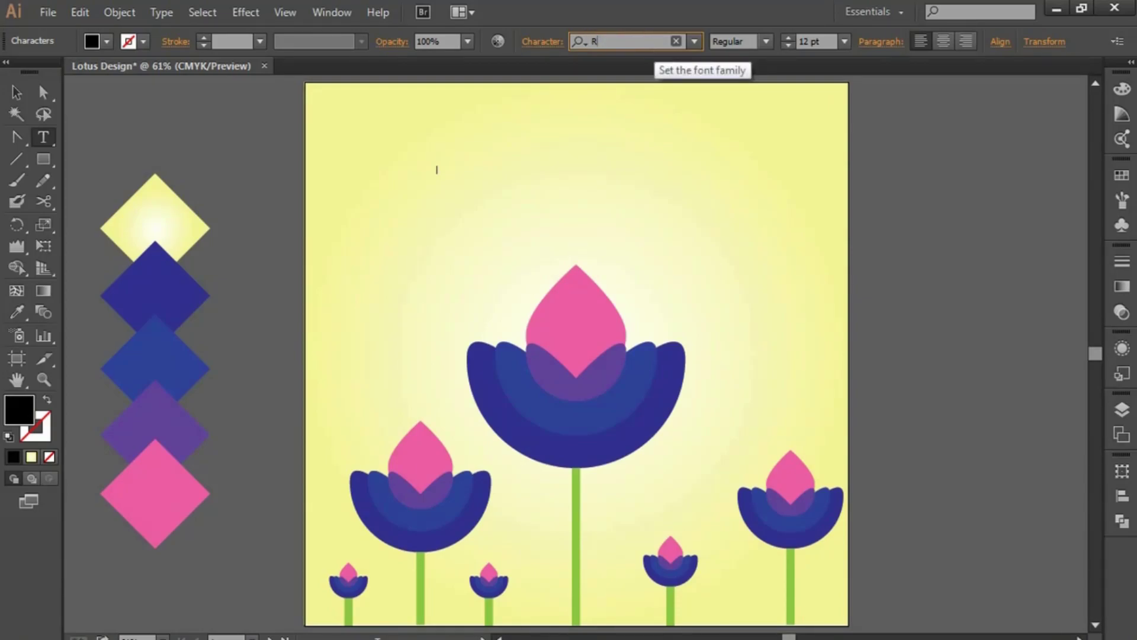
type("ale")
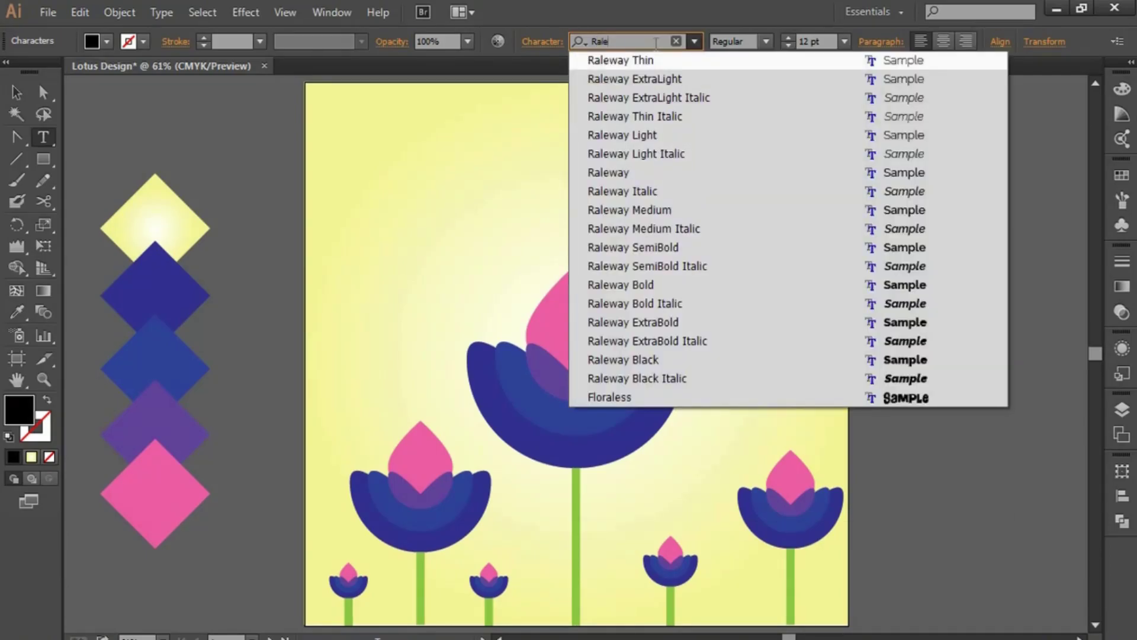
key("Return")
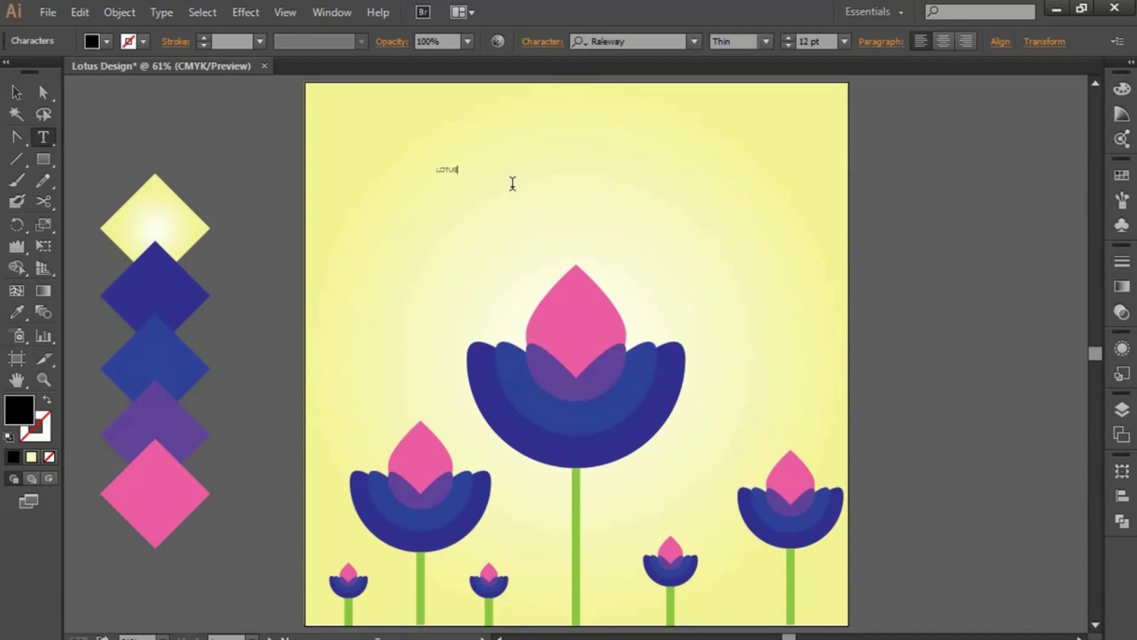
type("LOTUS")
Step: Set LOTUS to Raleway Black 72 pt and centre it horizontally on the artboard
key("ctrl+a")
left_click(766, 41)
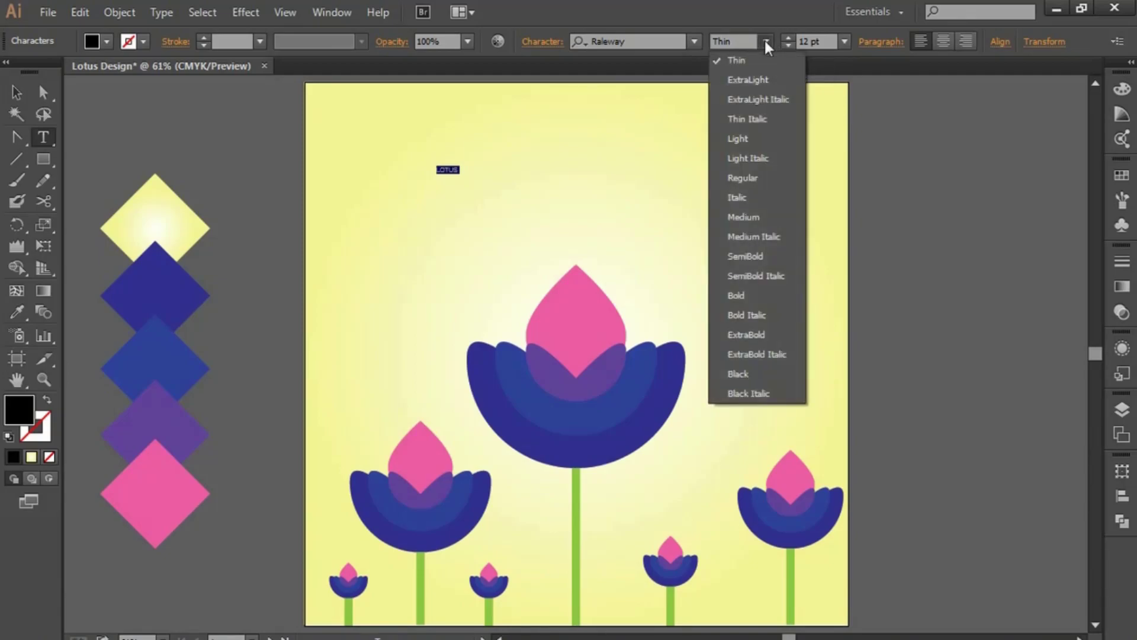
left_click(755, 373)
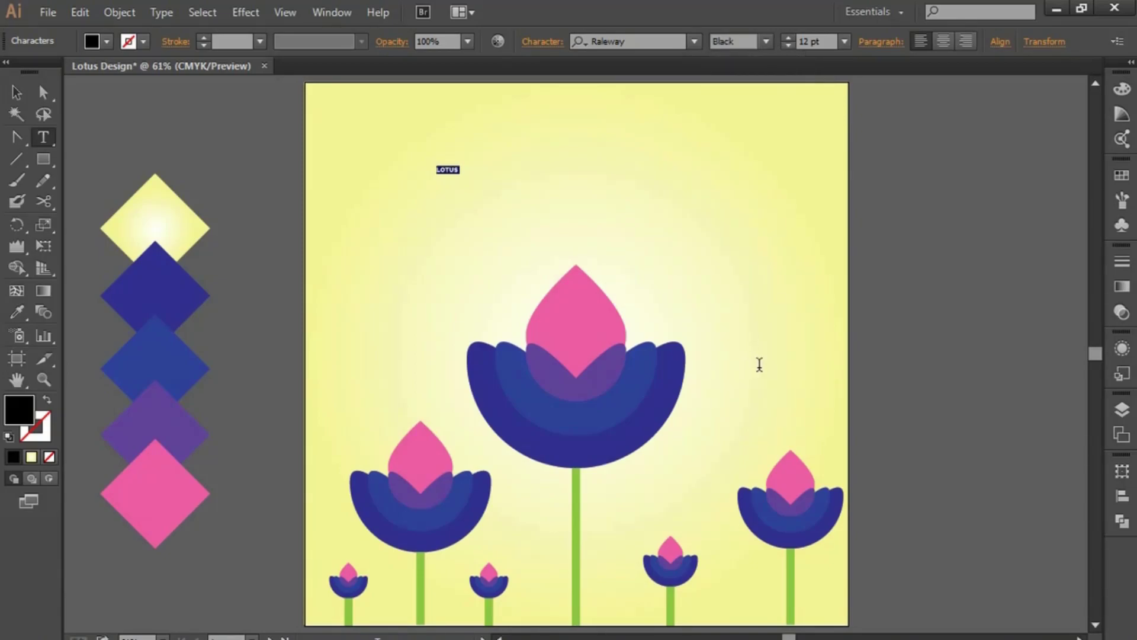
left_click(845, 42)
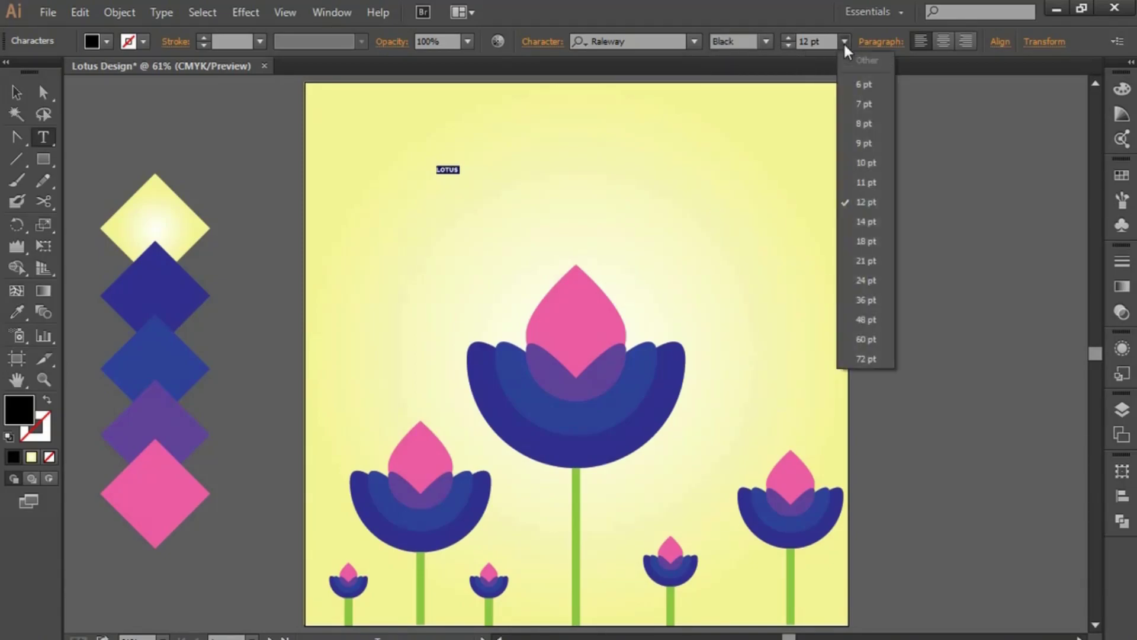
left_click(863, 356)
left_click(42, 92)
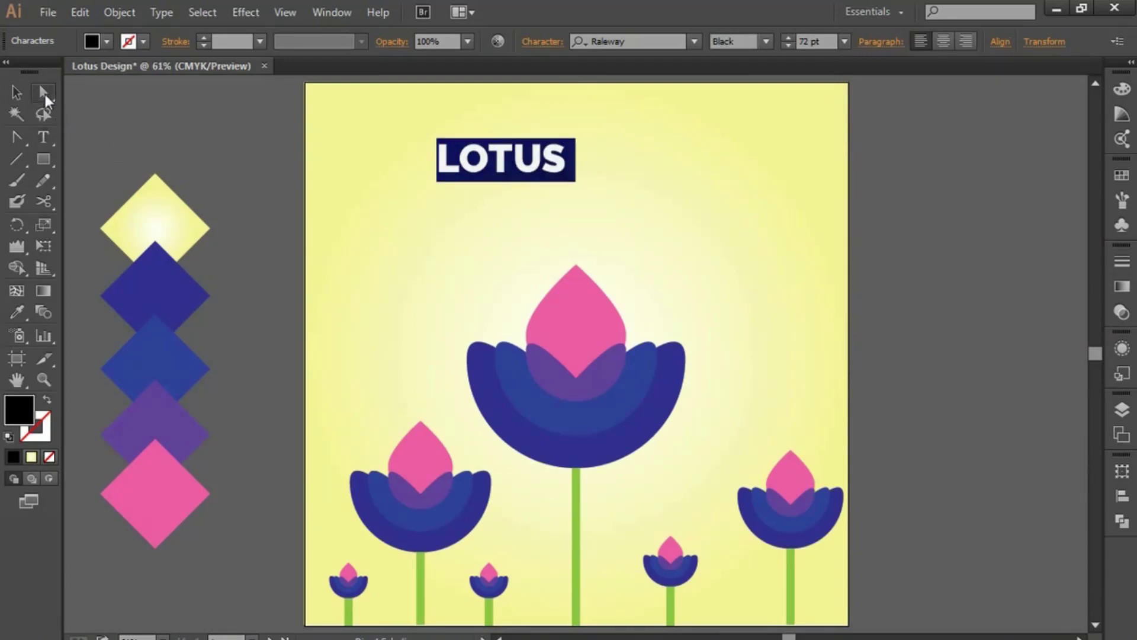
left_click(960, 42)
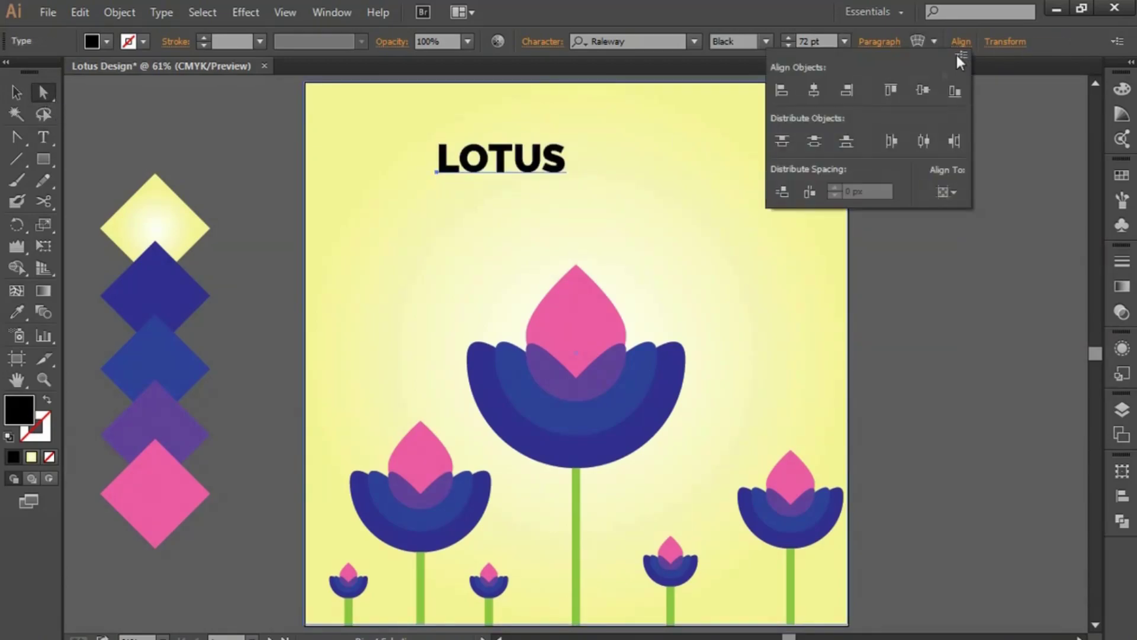
left_click(821, 92)
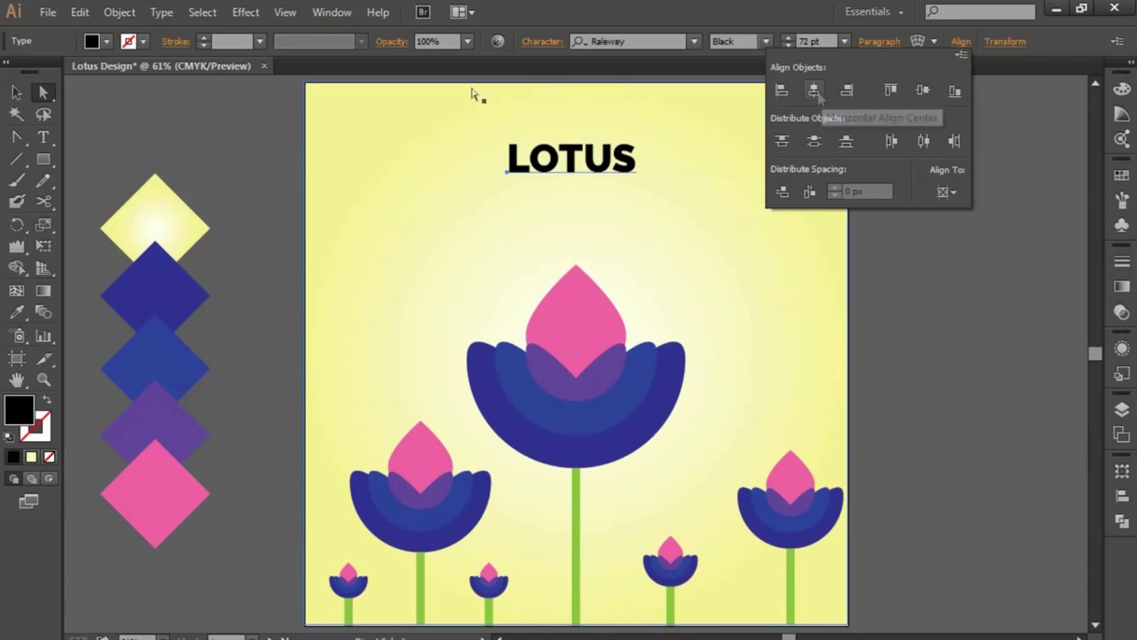
Step: Begin colouring LOTUS dark blue by sampling a diamond swatch
left_click(16, 92)
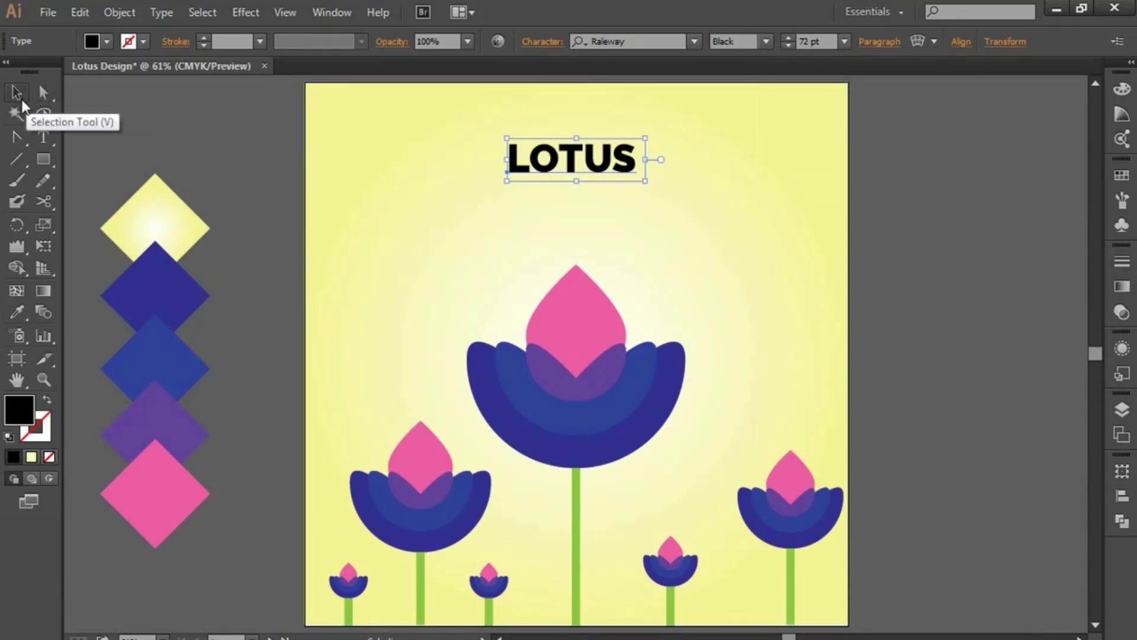
double_click(26, 410)
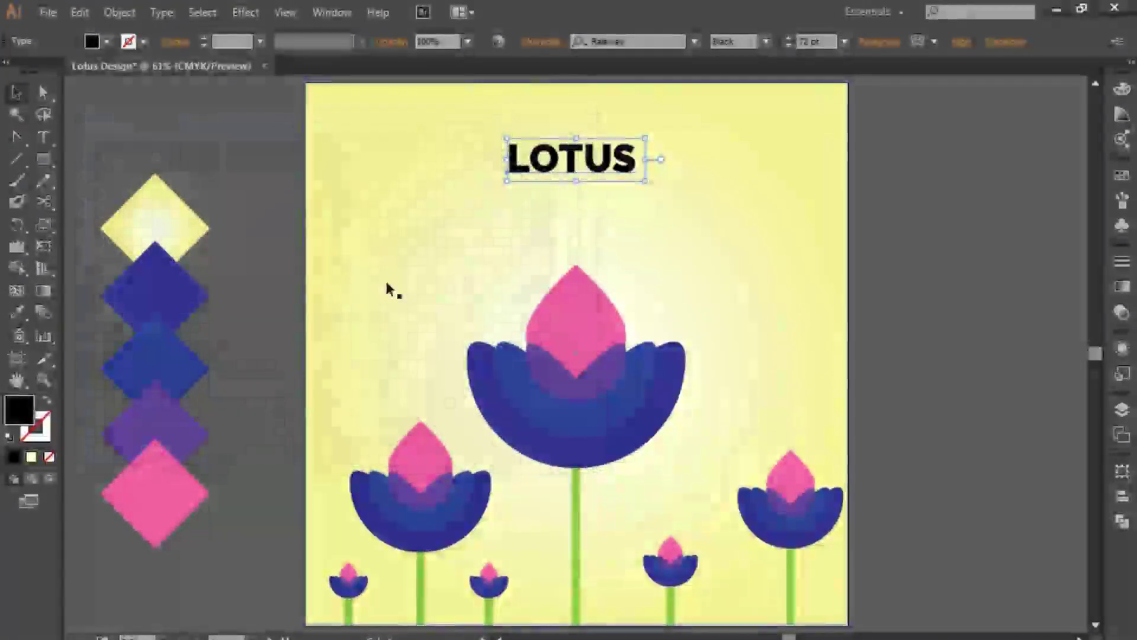
left_click(18, 313)
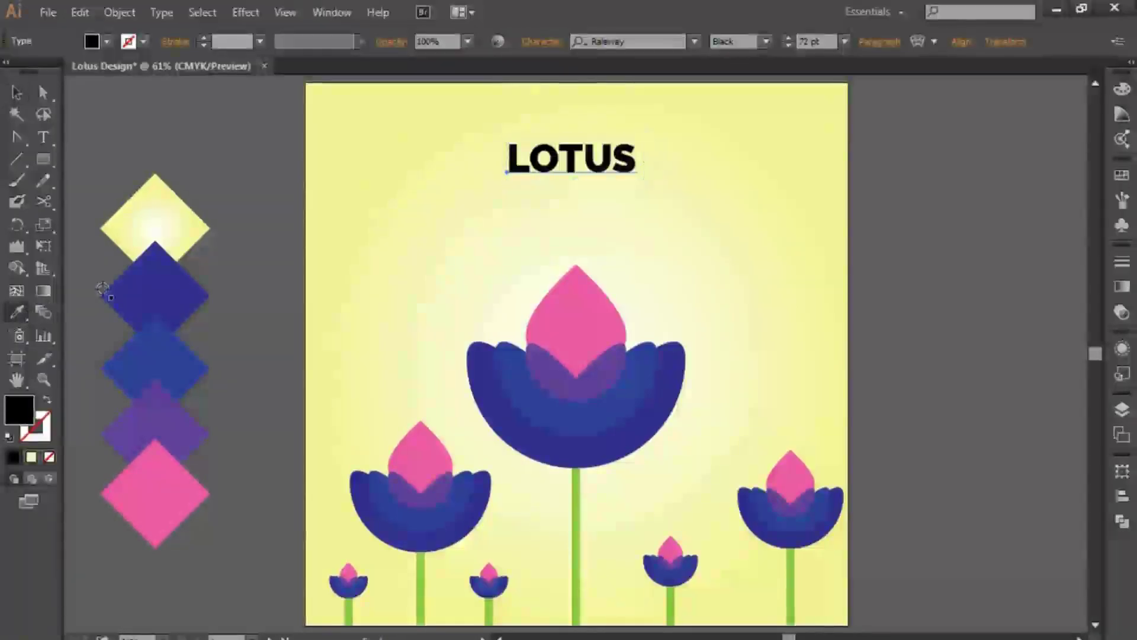
Step: Colour LOTUS dark blue sampled from the diamond swatch
left_click(146, 284)
left_click(43, 93)
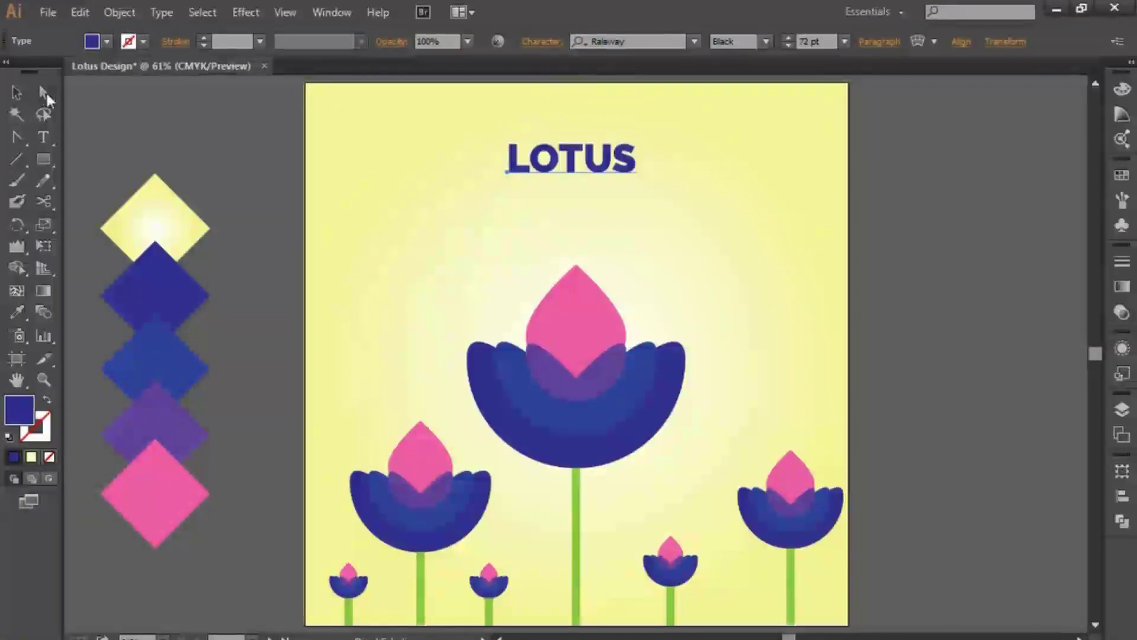
left_click(213, 136)
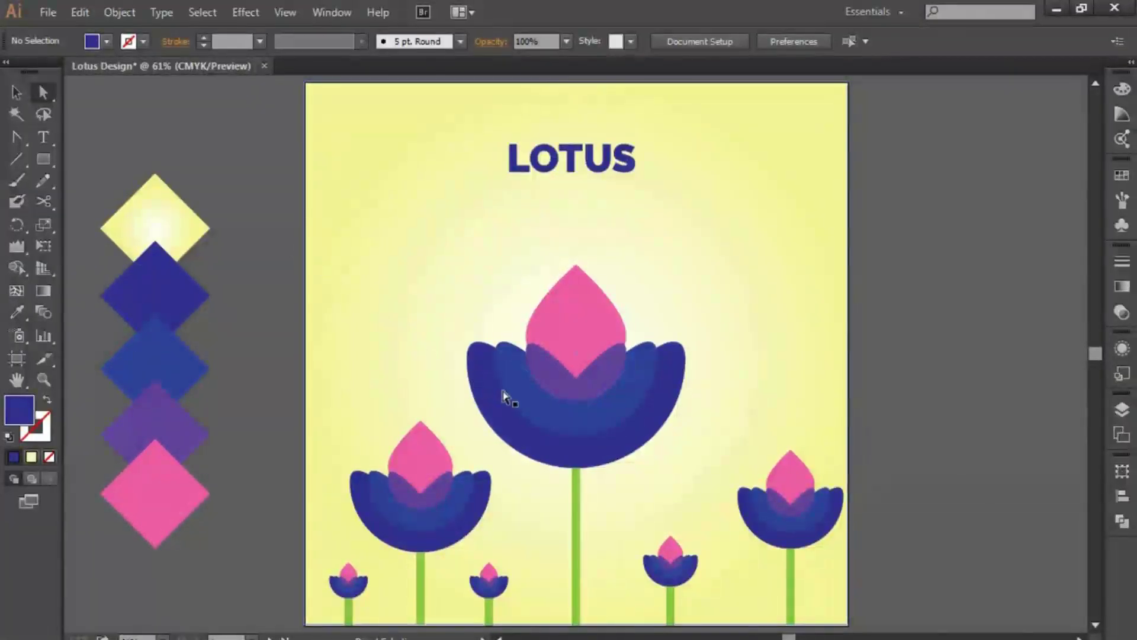
Step: Delete the diamond colour swatches beside the artboard
left_click_drag(229, 190, 141, 531)
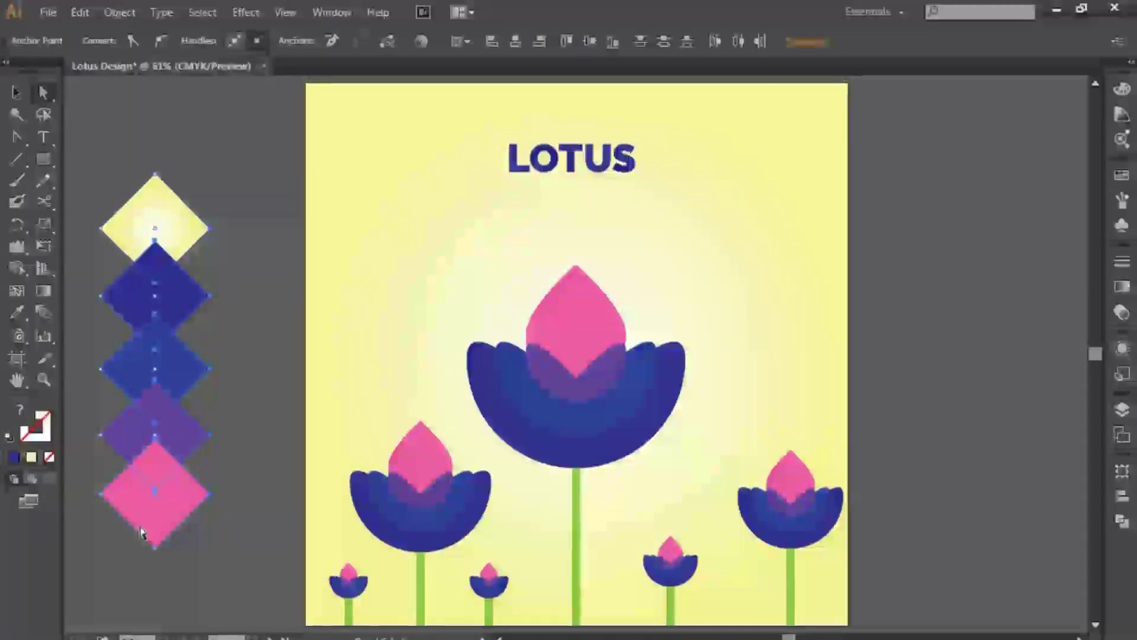
key("Delete")
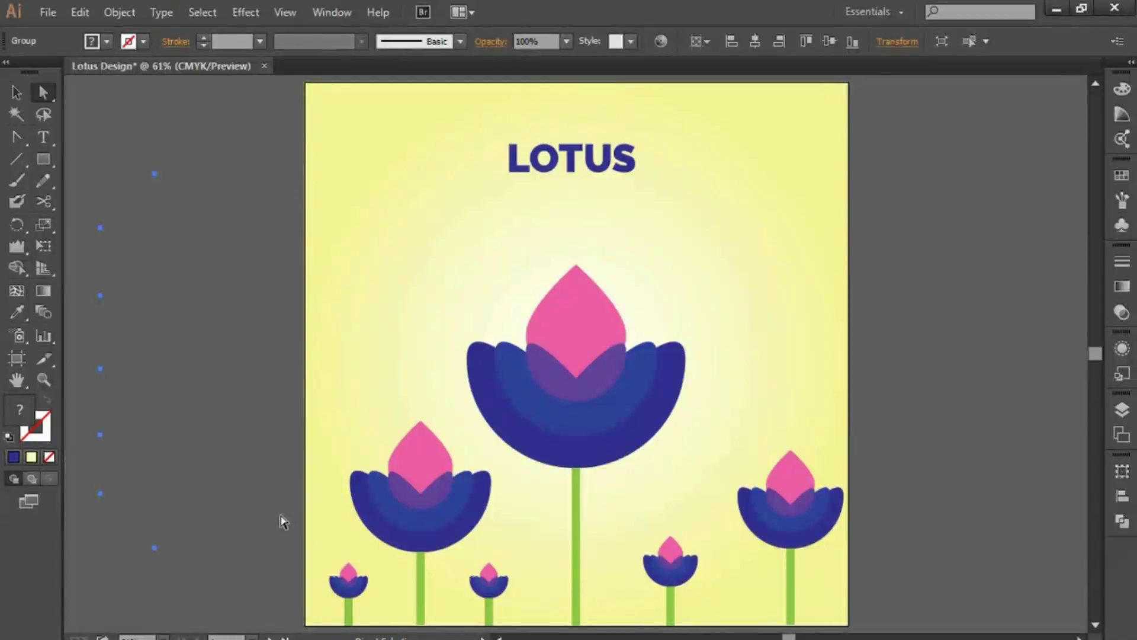
left_click(224, 460)
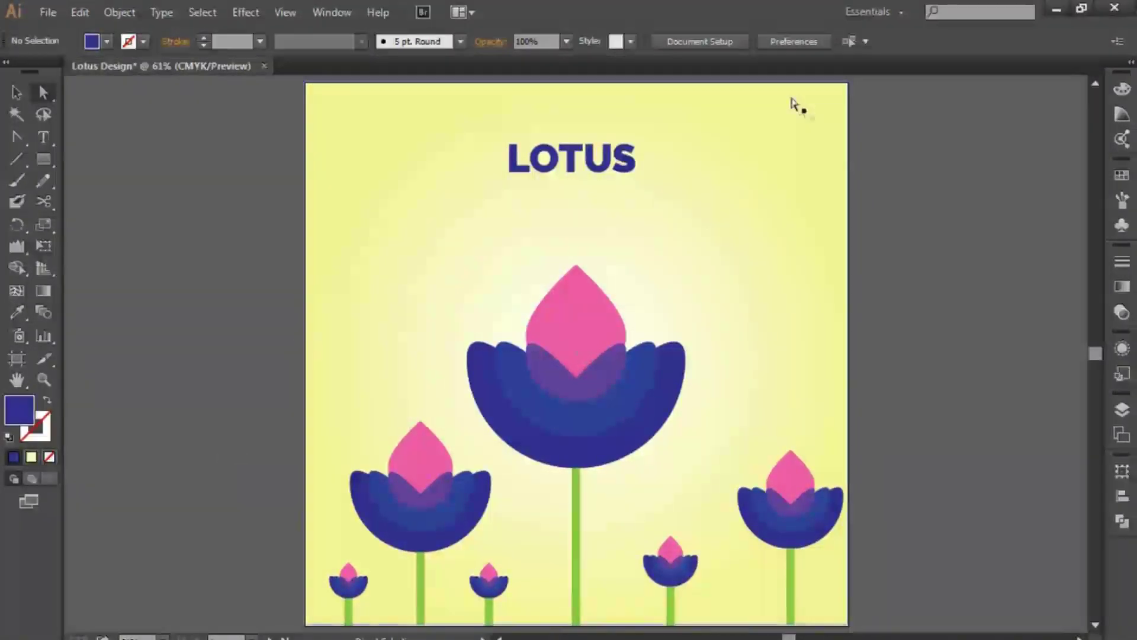
key("v")
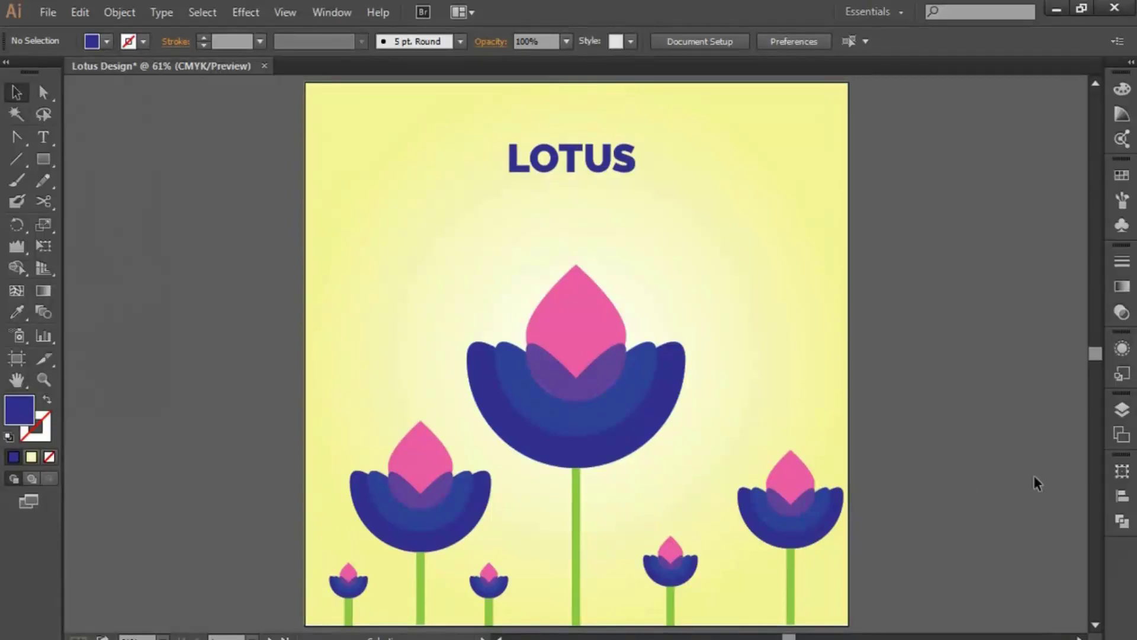
Step: Apply the Artistic Film Grain effect with increased grain to the yellow background rectangle
left_click(357, 111)
left_click(252, 14)
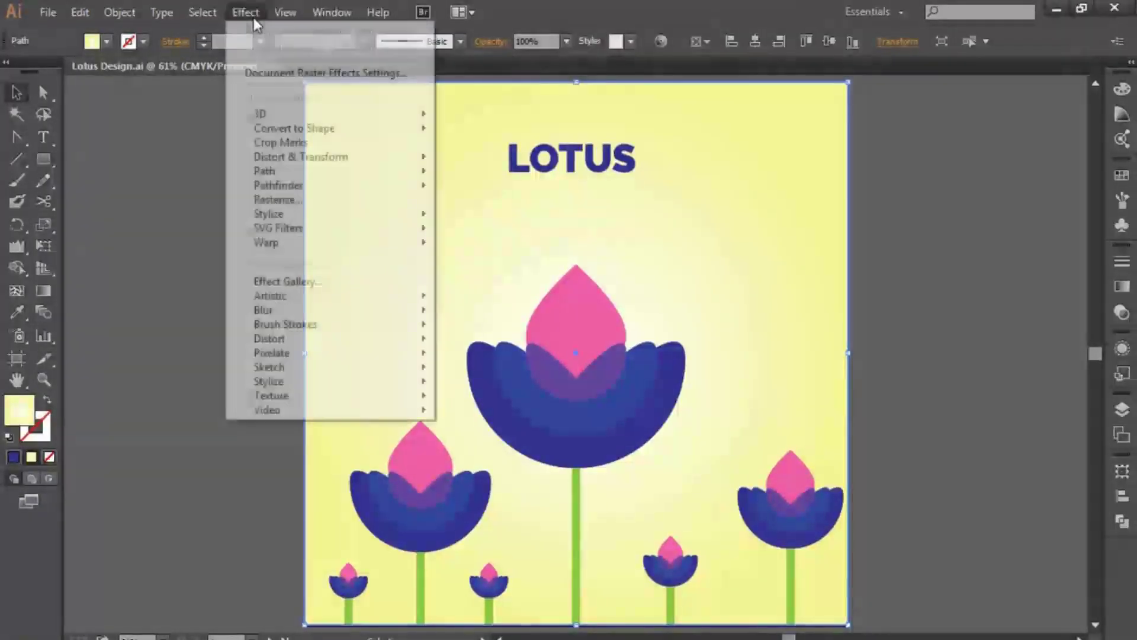
left_click(269, 284)
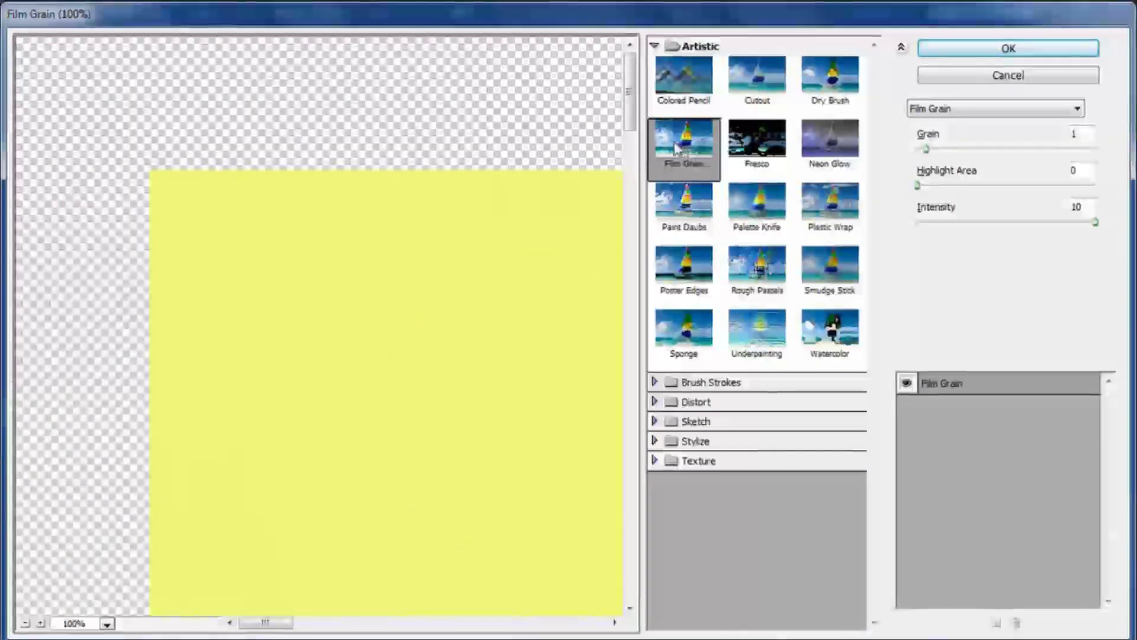
left_click(757, 139)
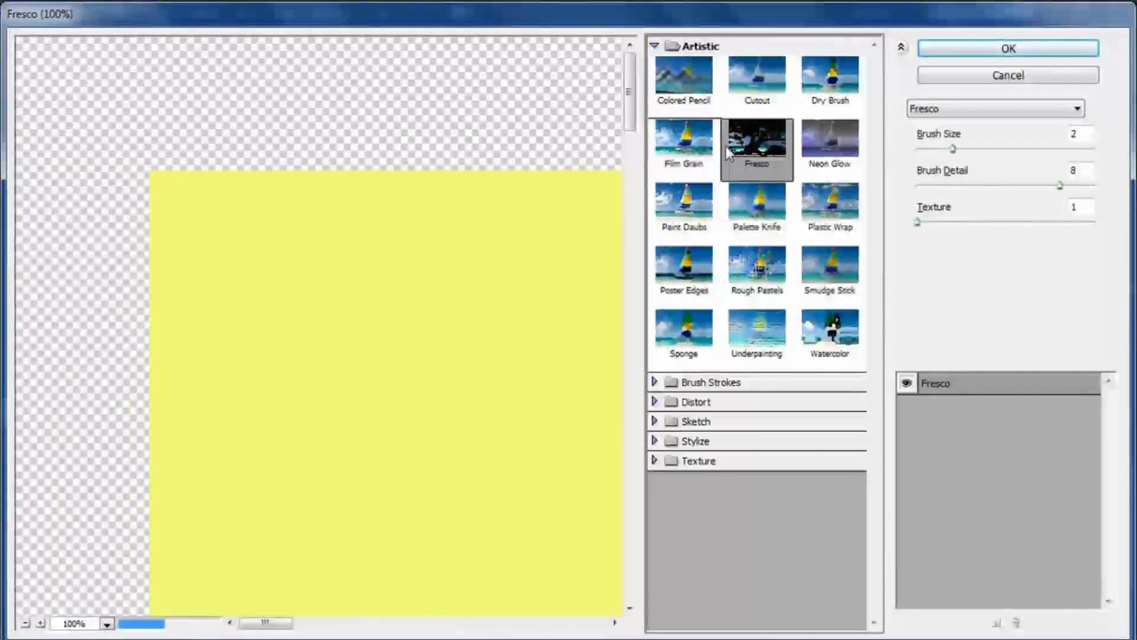
left_click(701, 153)
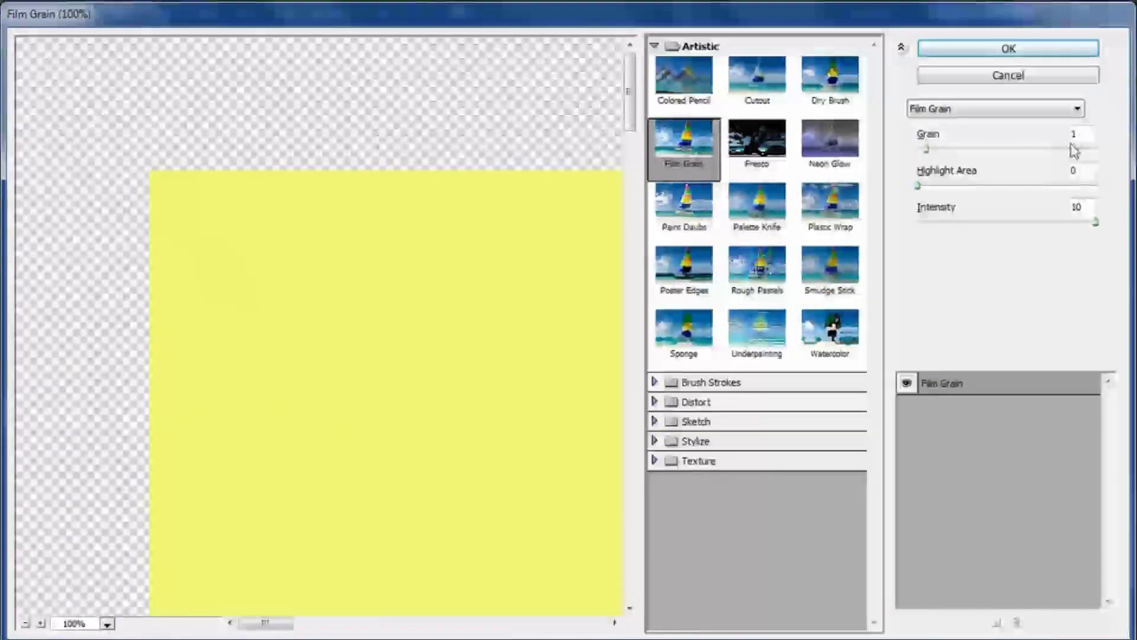
left_click(1082, 136)
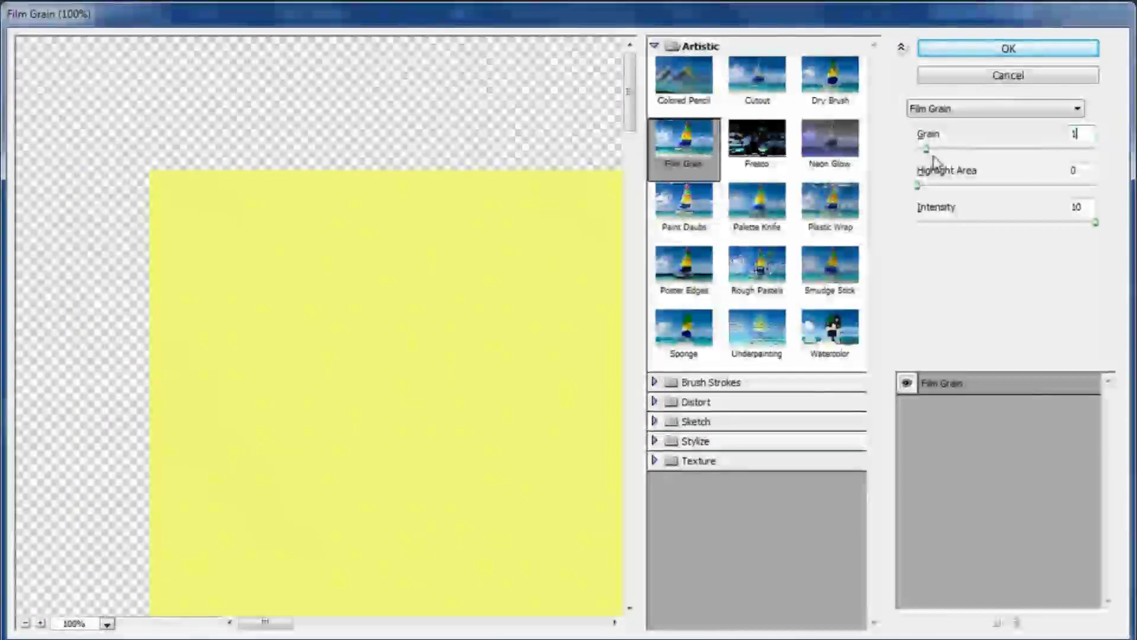
left_click_drag(930, 150, 929, 152)
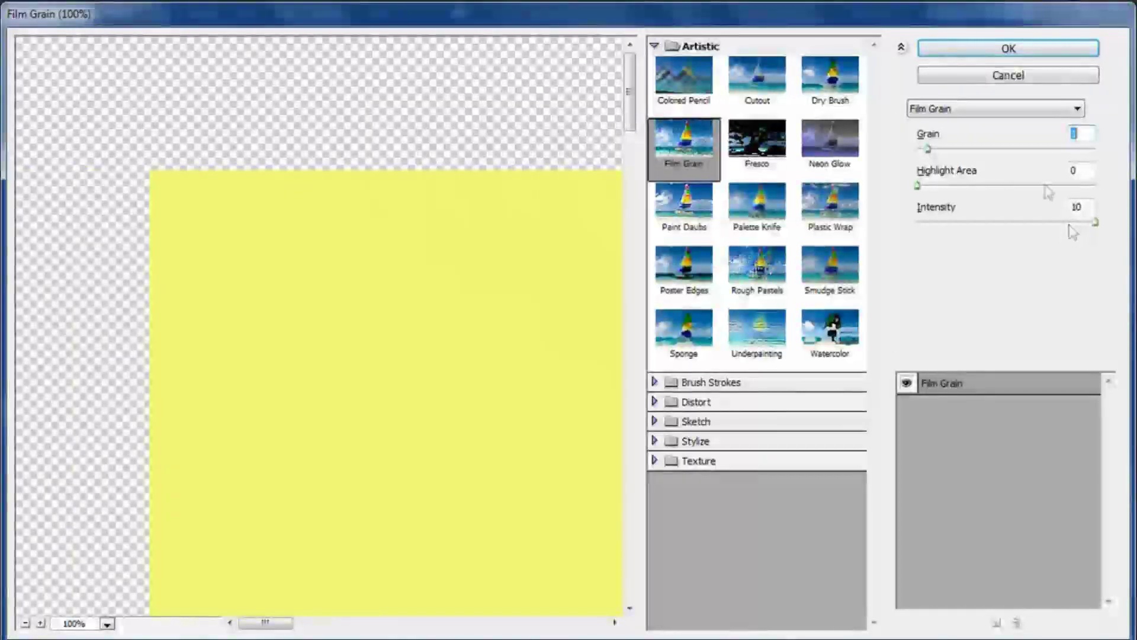
left_click(961, 58)
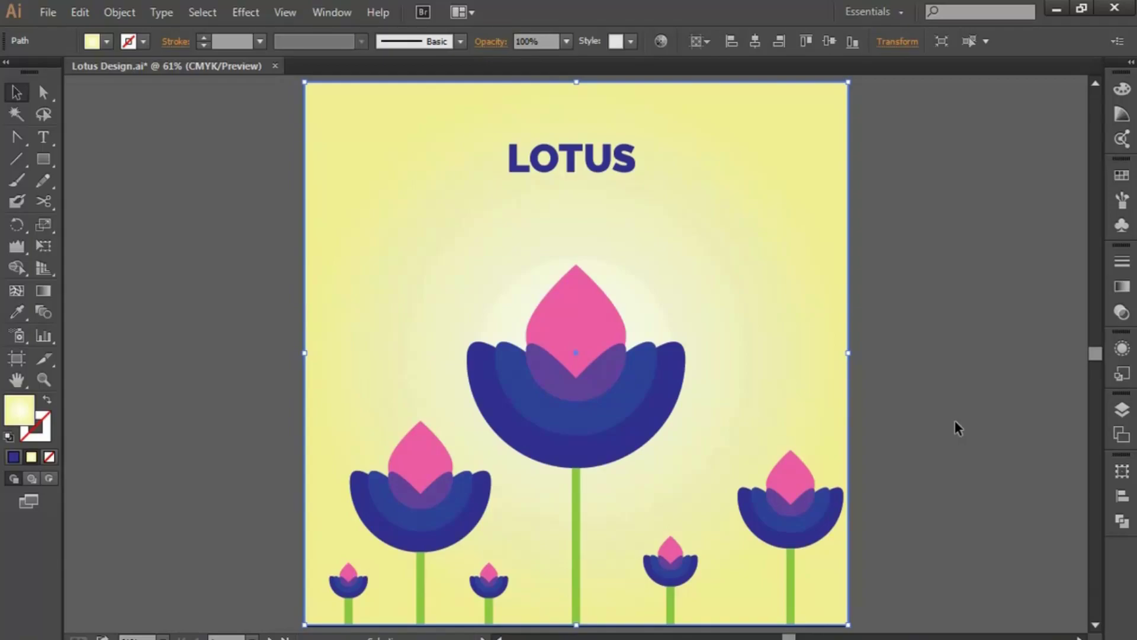
left_click(607, 393)
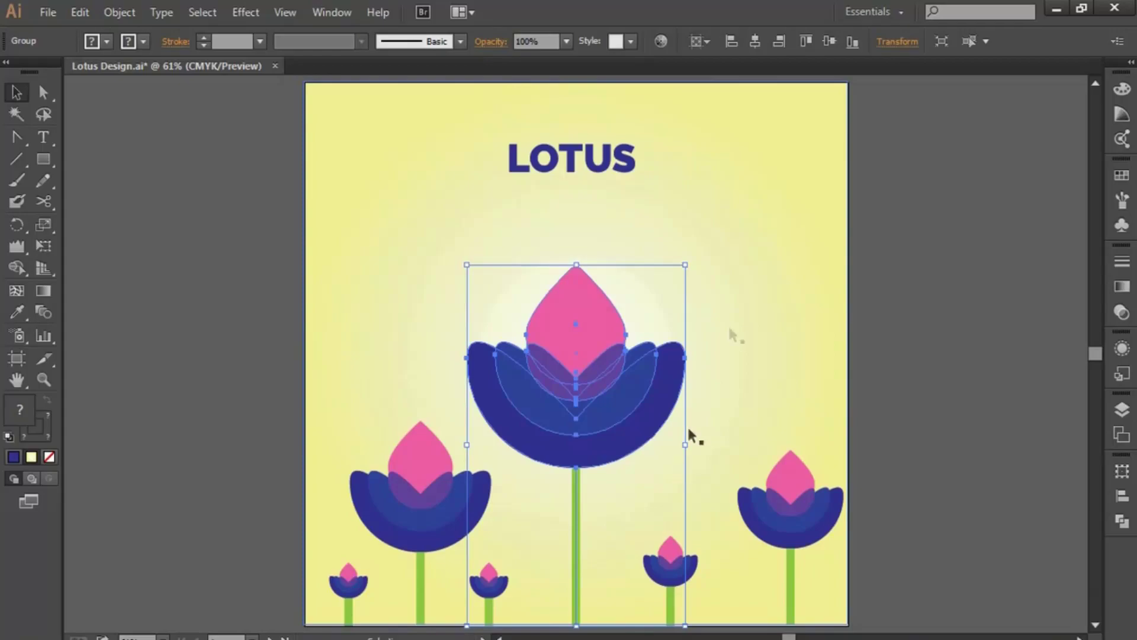
left_click(905, 284)
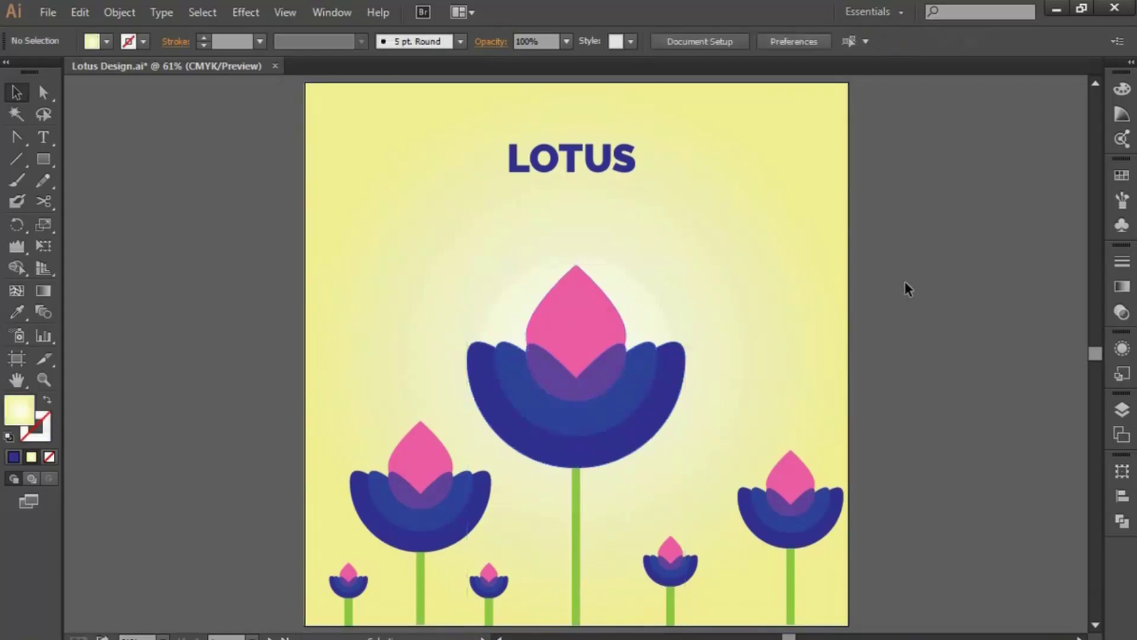